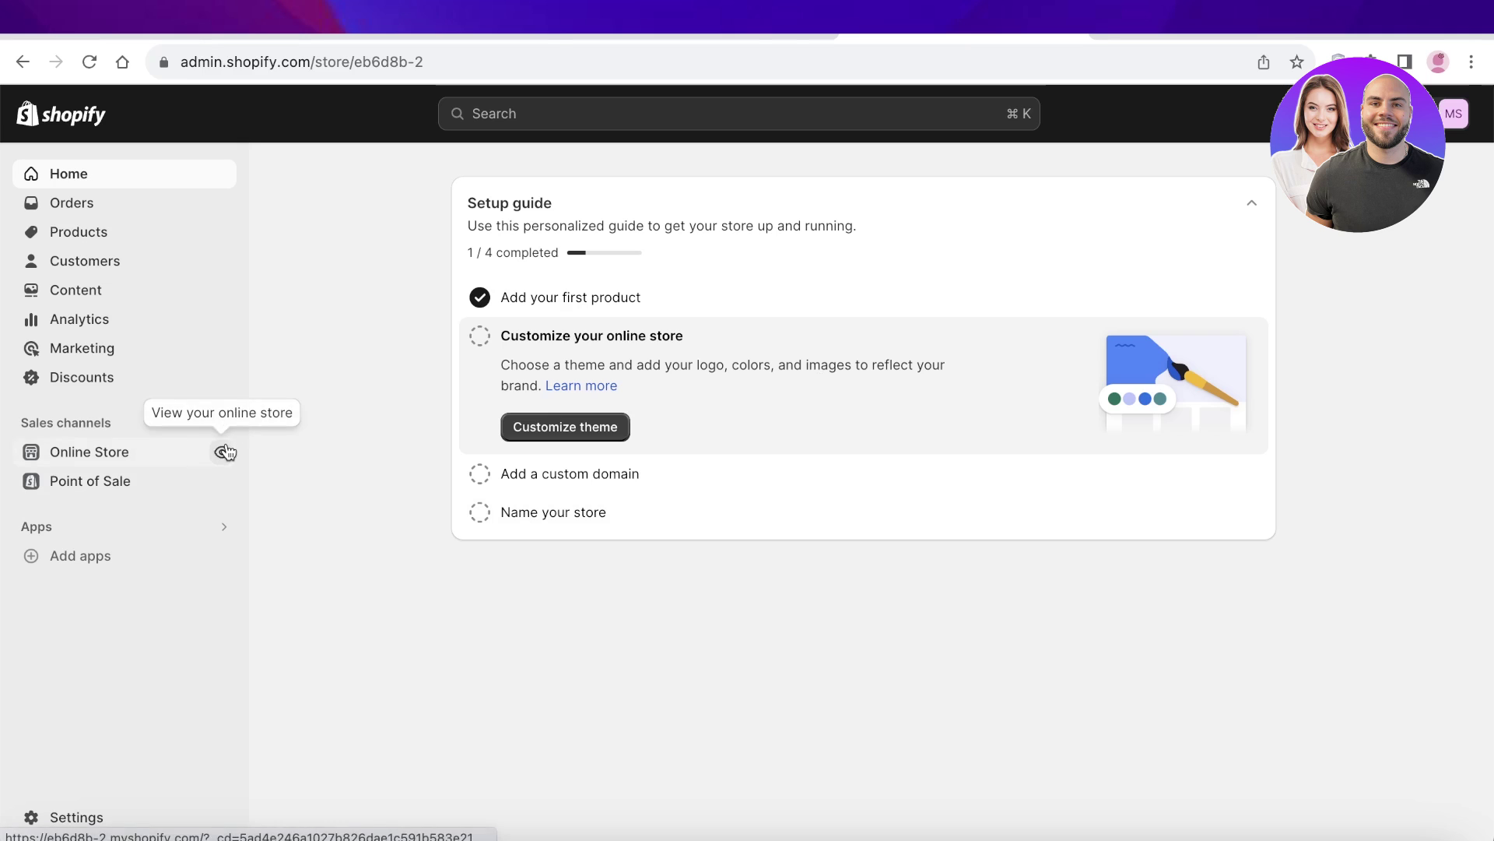
# Step: From the live storefront's catalog, start a Buy it now checkout for the $100.00 Sample Tshirt
pyautogui.click(224, 451)
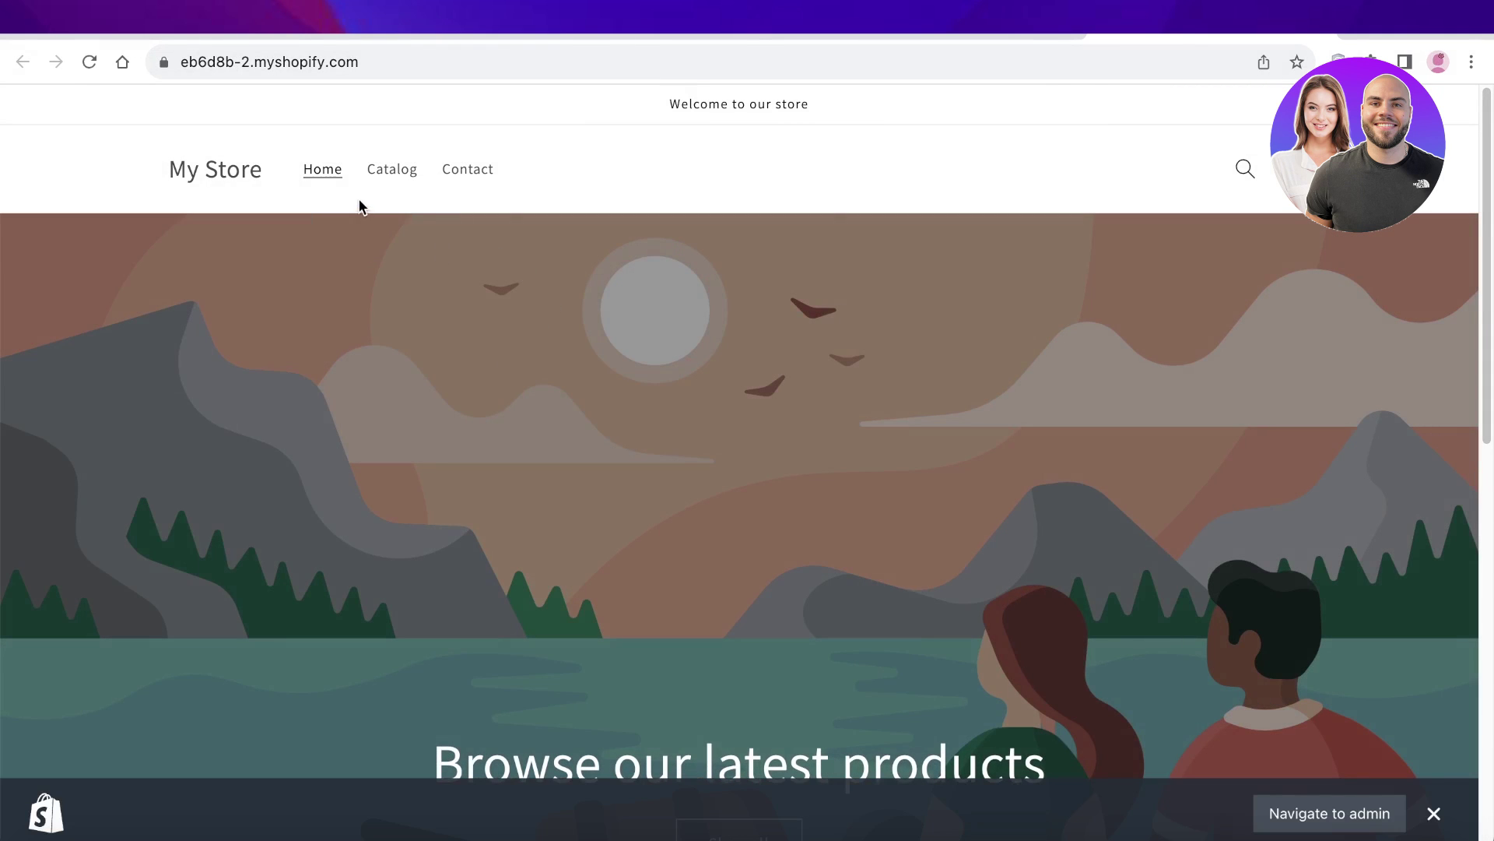
pyautogui.click(395, 173)
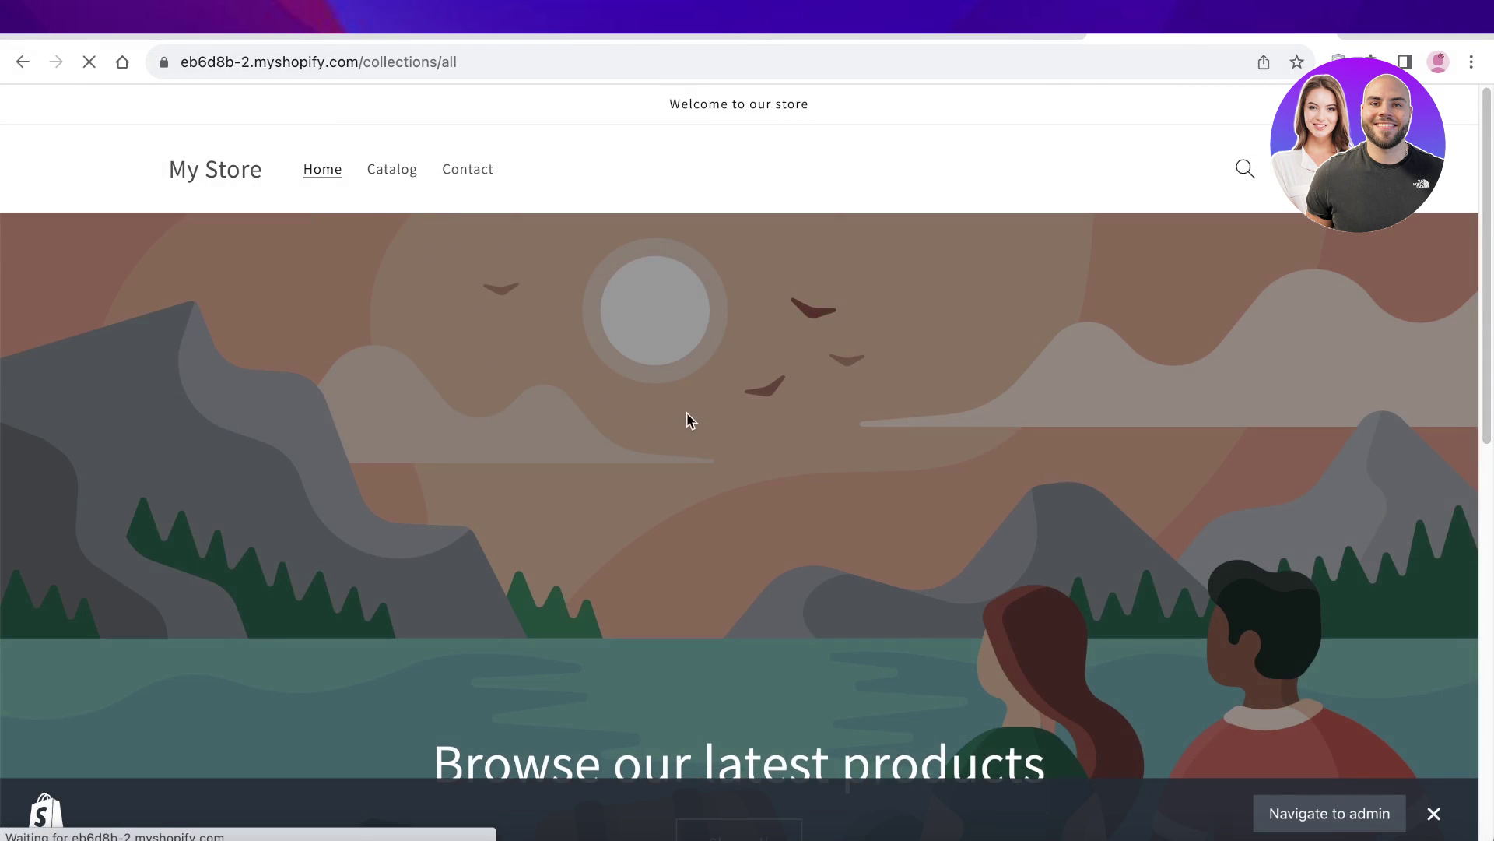
pyautogui.click(402, 513)
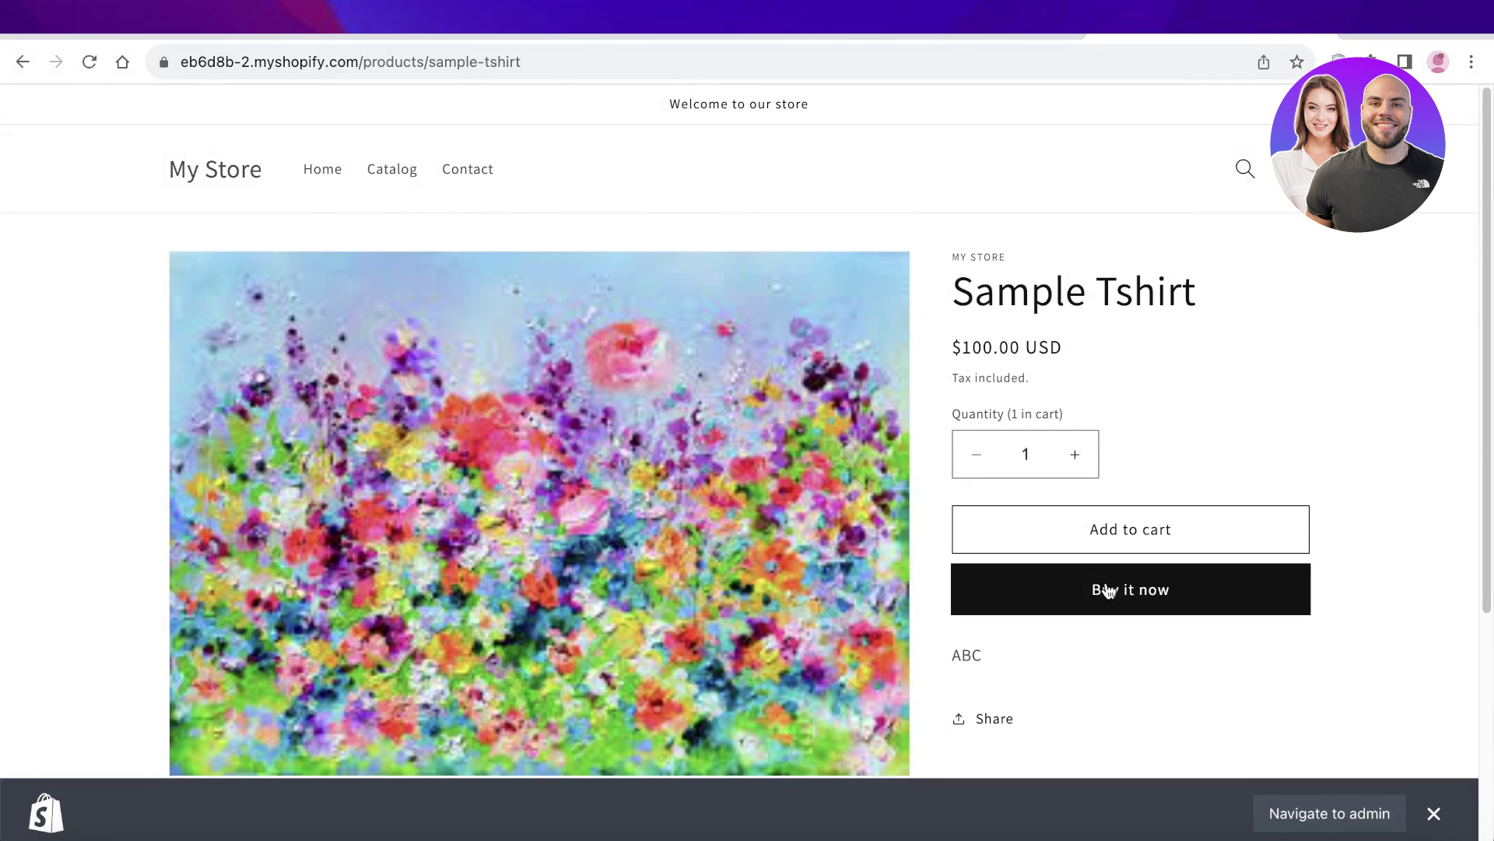
pyautogui.click(1109, 592)
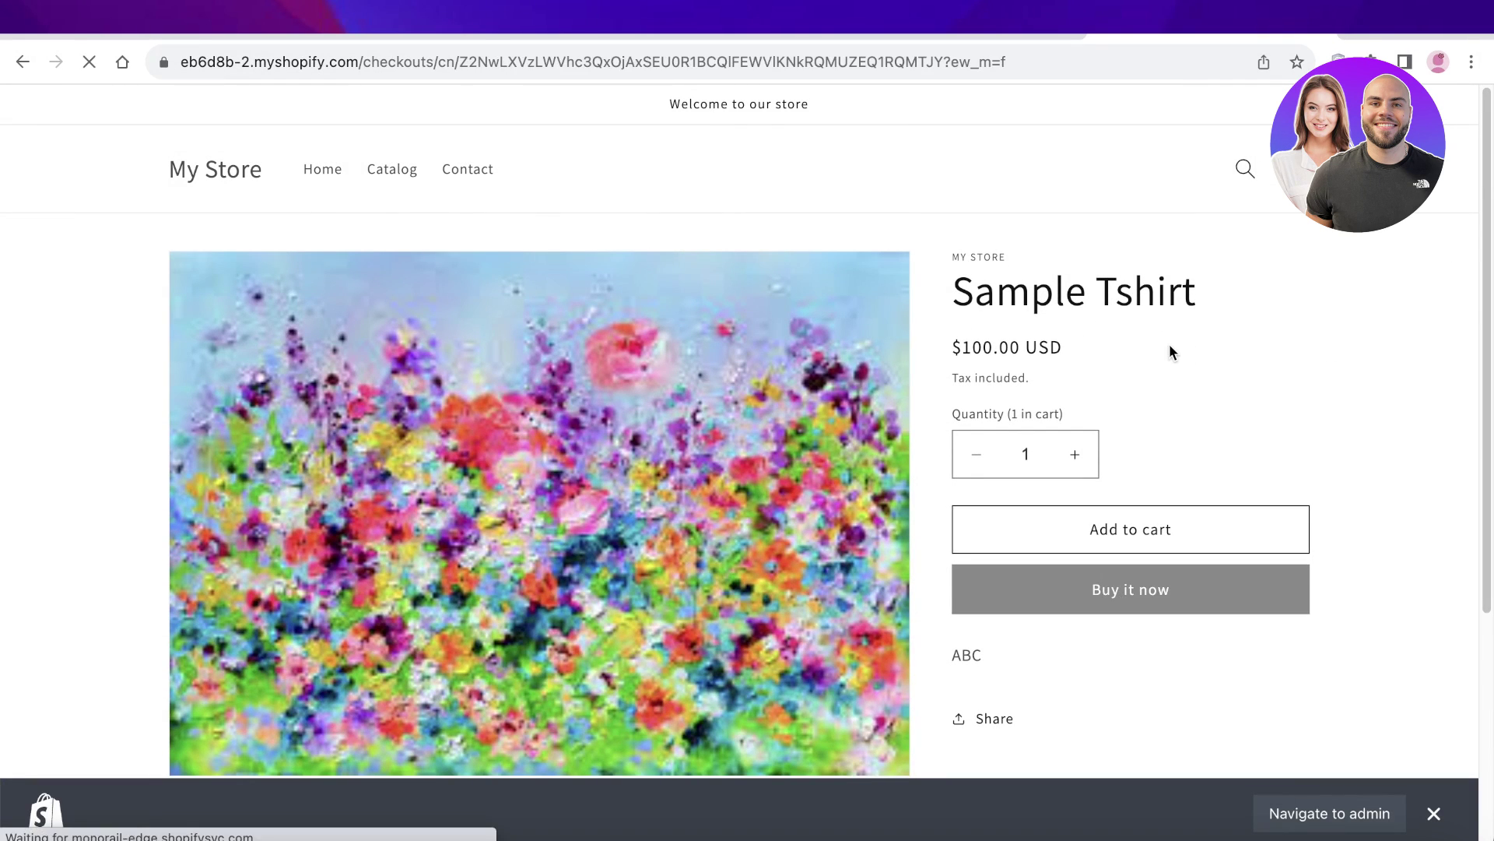
# Step: Scroll through the checkout to review its contact, delivery and cash-on-delivery payment sections
pyautogui.scroll(-4, 791, 401)
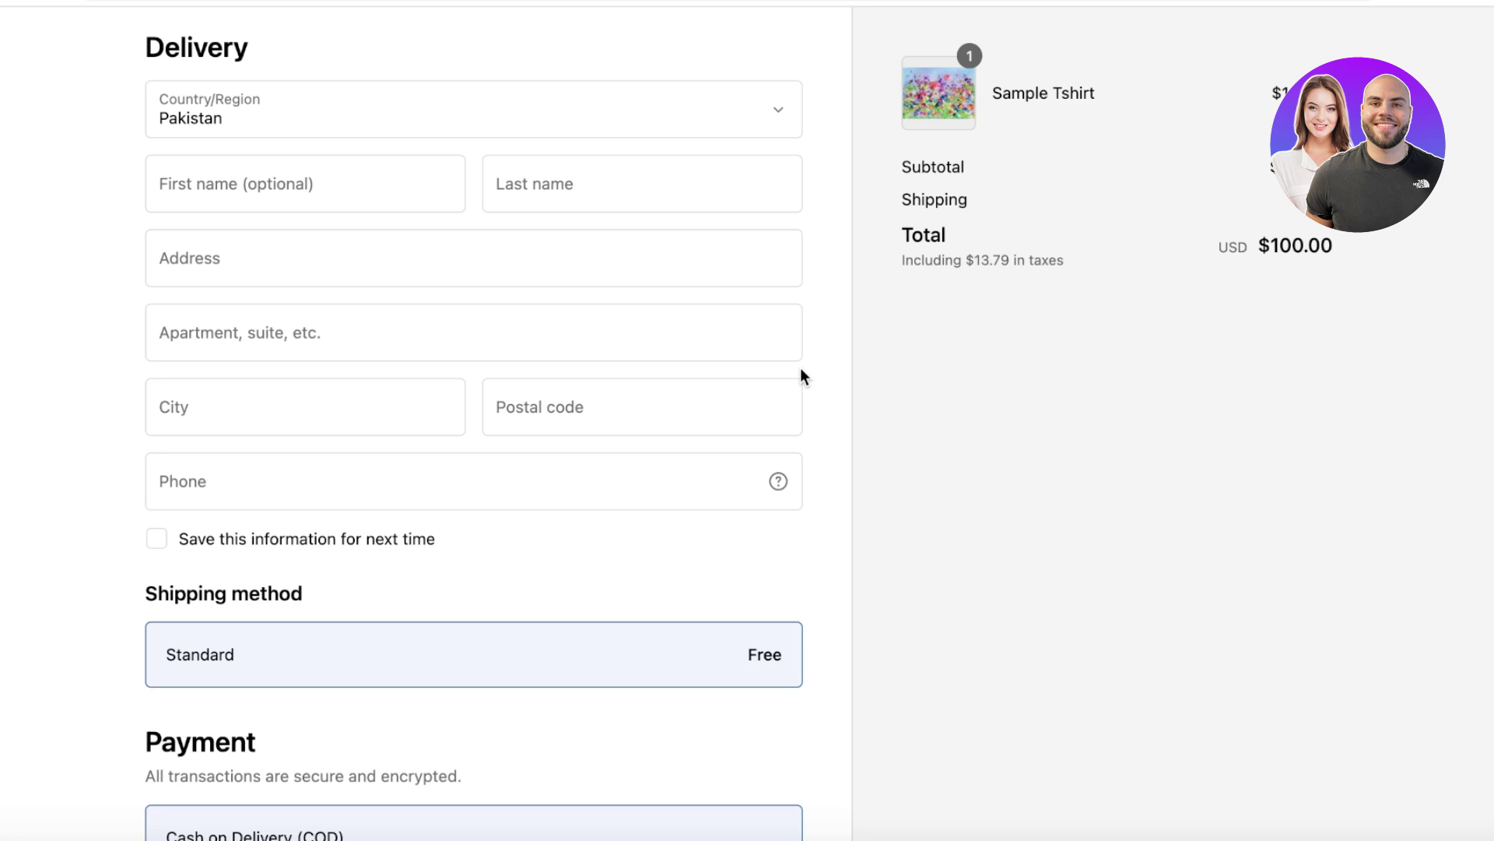
pyautogui.scroll(5, 823, 346)
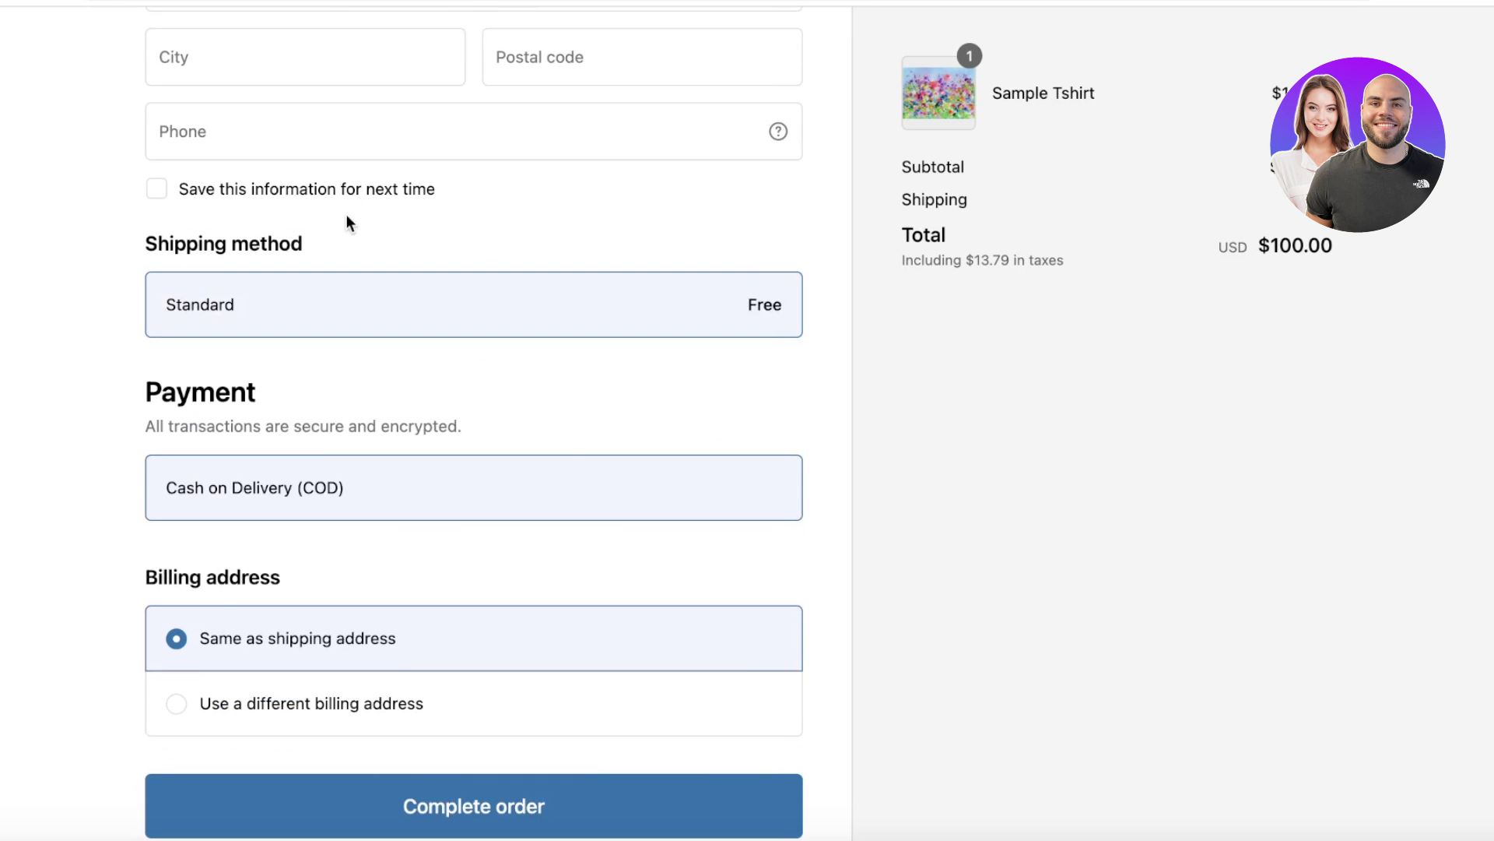
pyautogui.scroll(10, 397, 293)
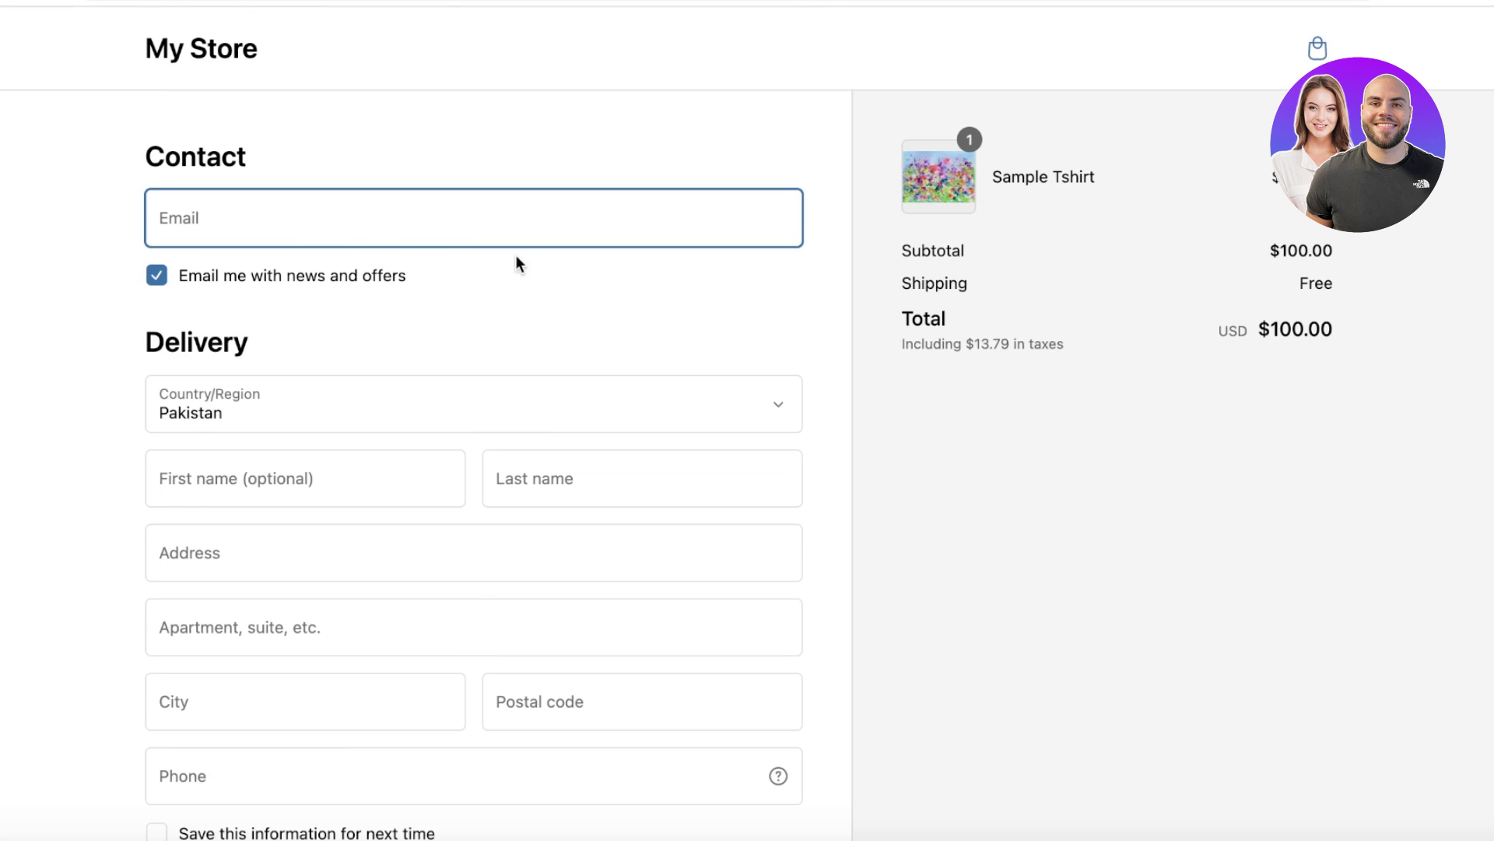
pyautogui.scroll(-8, 594, 330)
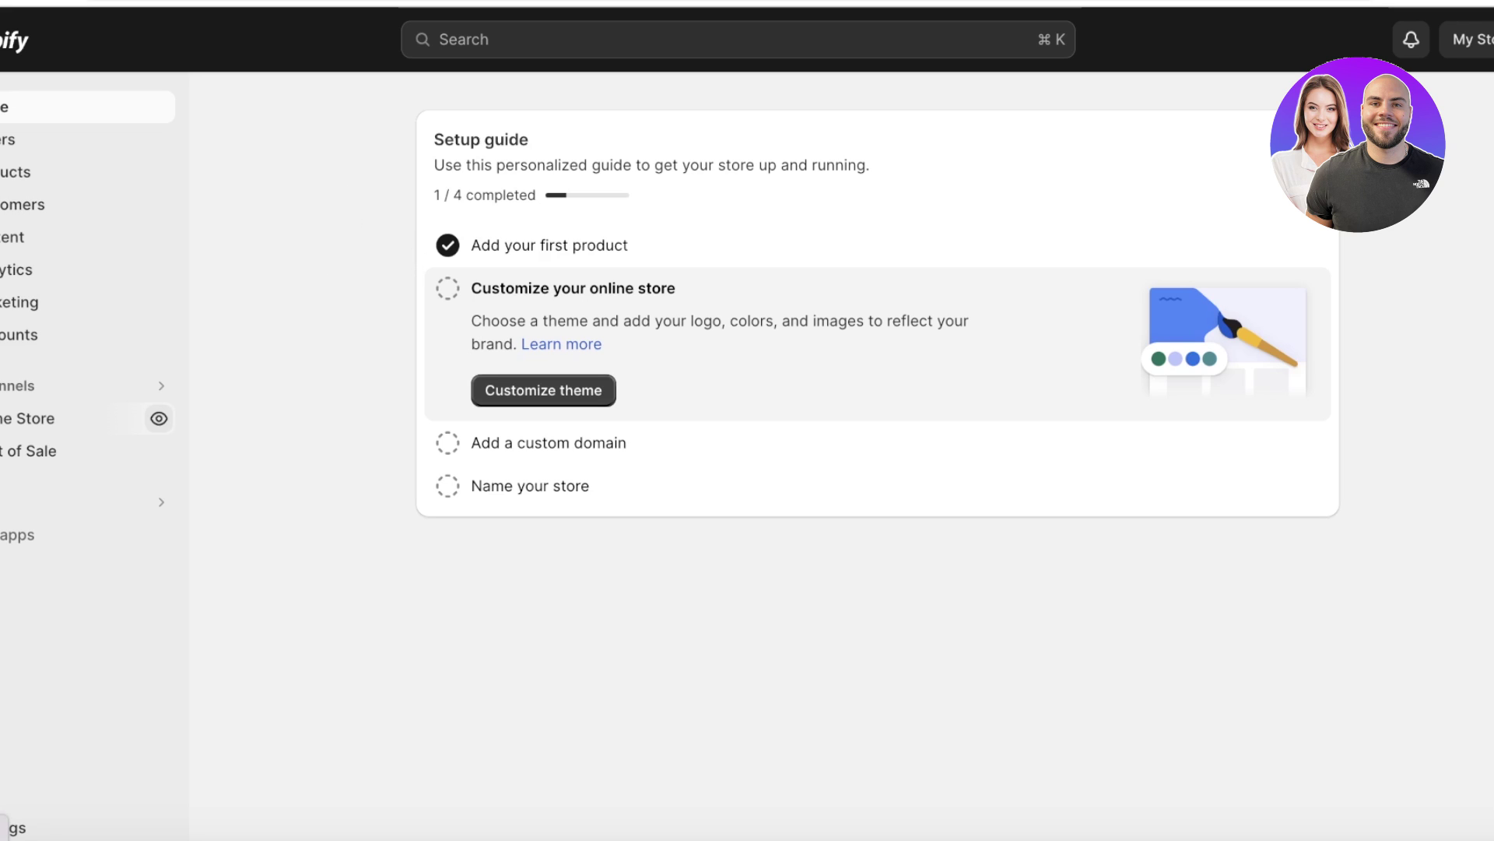
# Step: Look over the Checkout and Payments settings and the third-party provider list
pyautogui.click(9, 828)
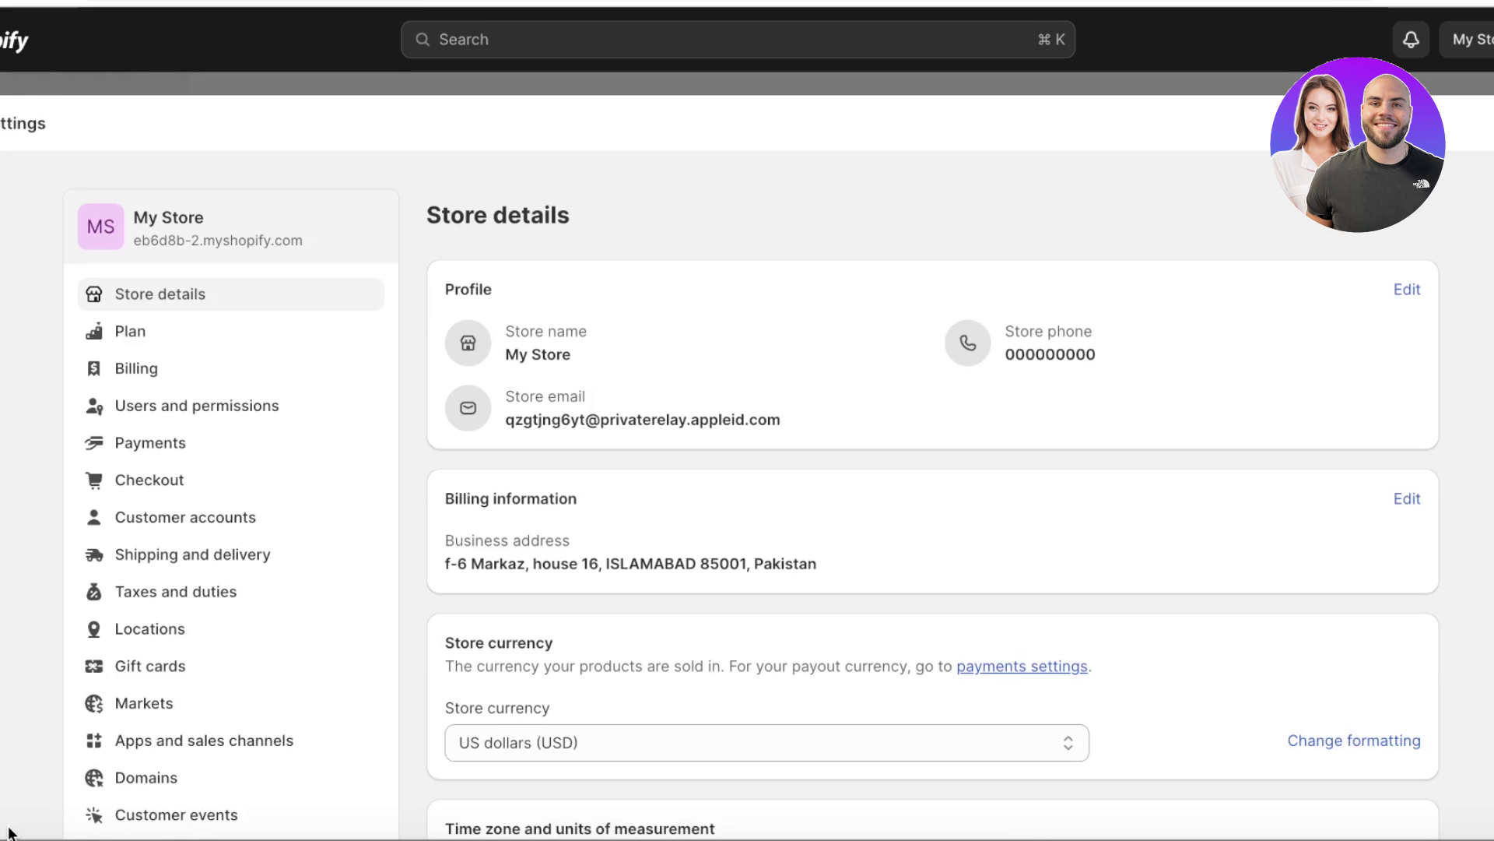
pyautogui.click(168, 491)
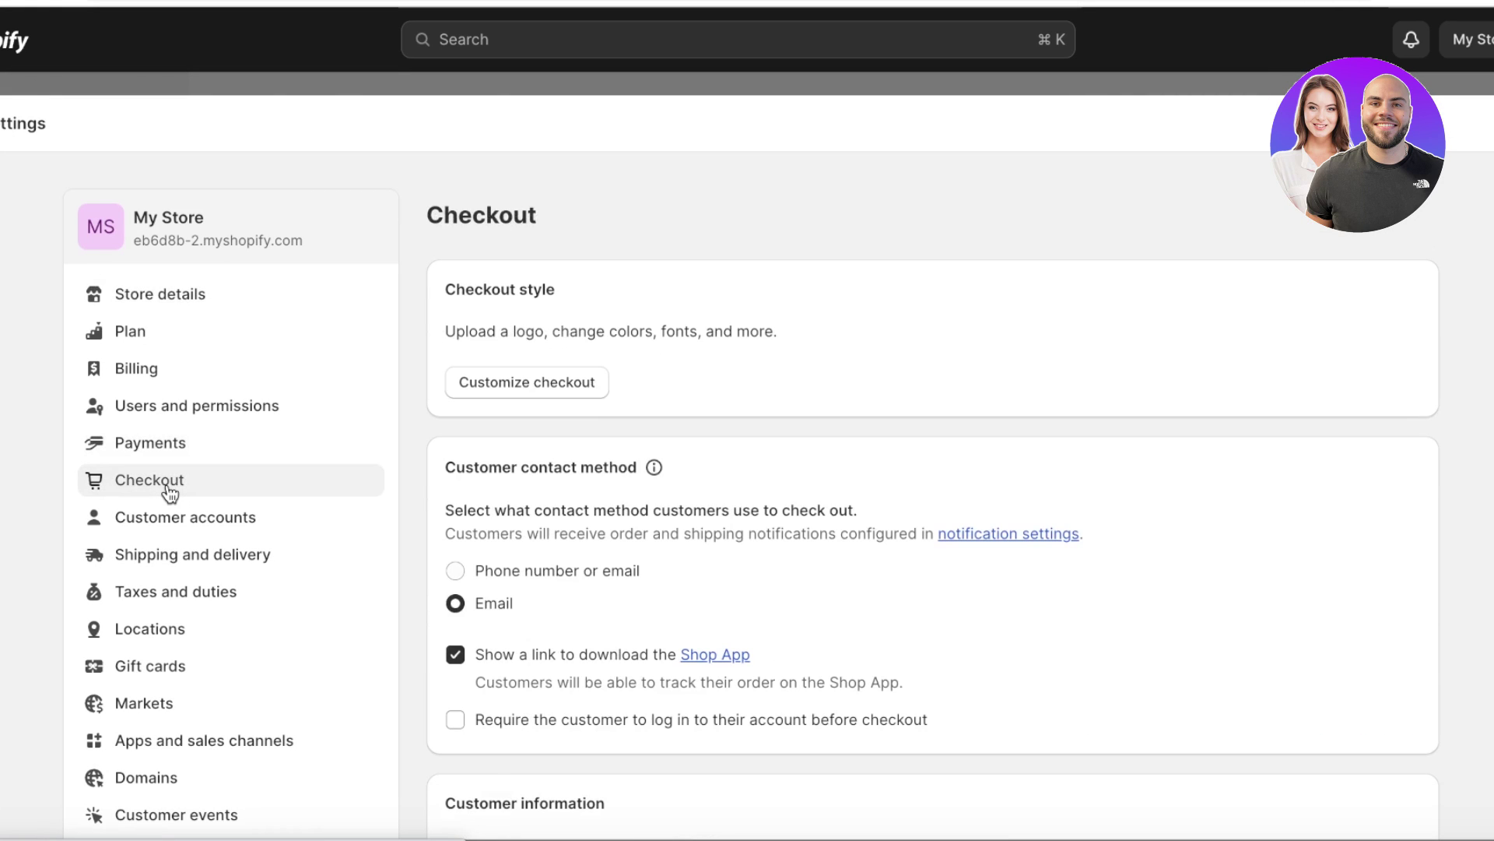
pyautogui.scroll(-1, 521, 592)
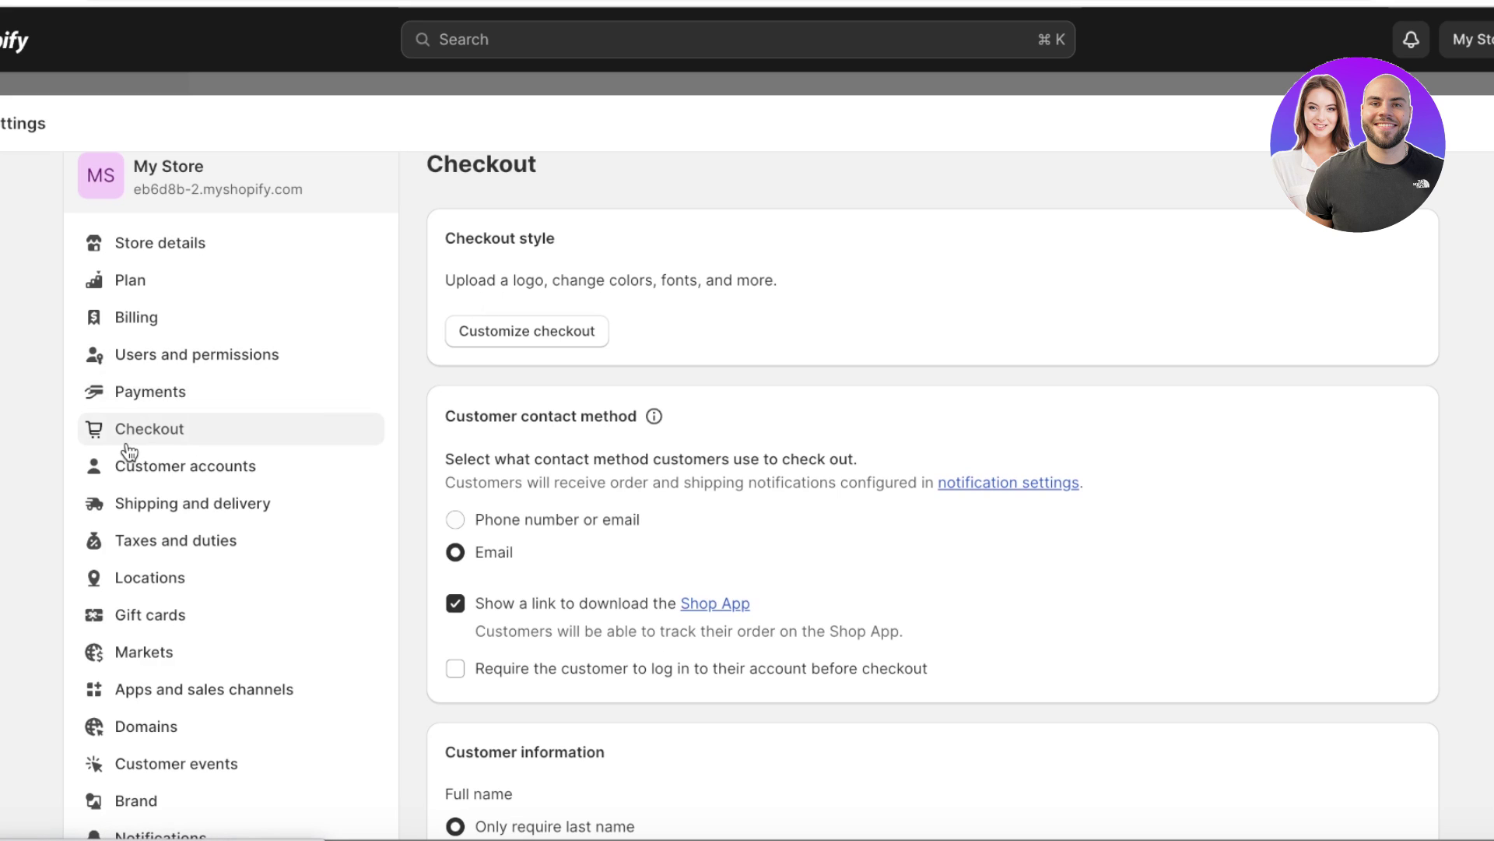
pyautogui.click(137, 391)
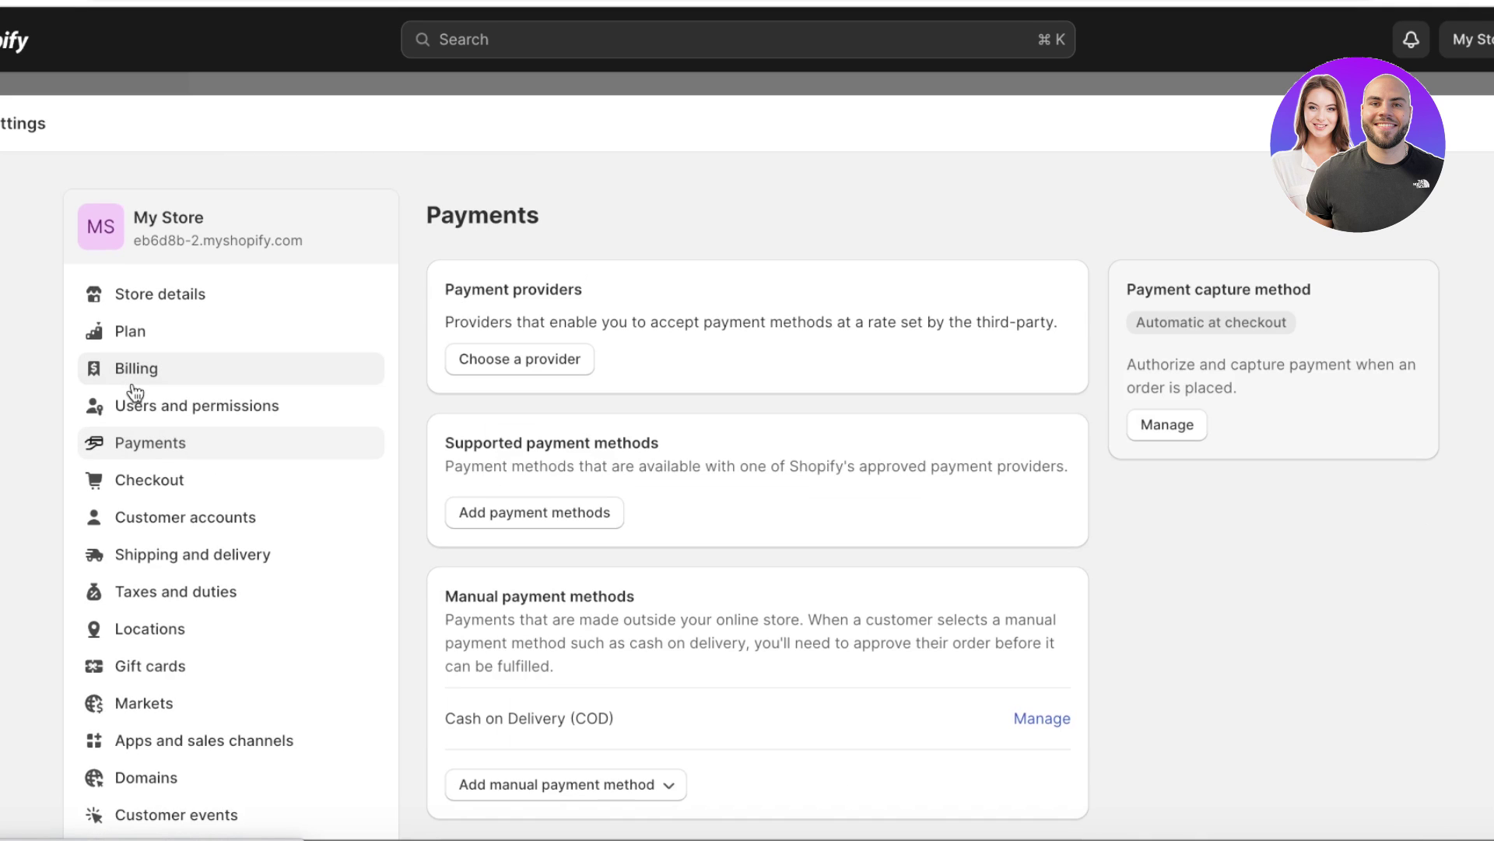
pyautogui.click(492, 362)
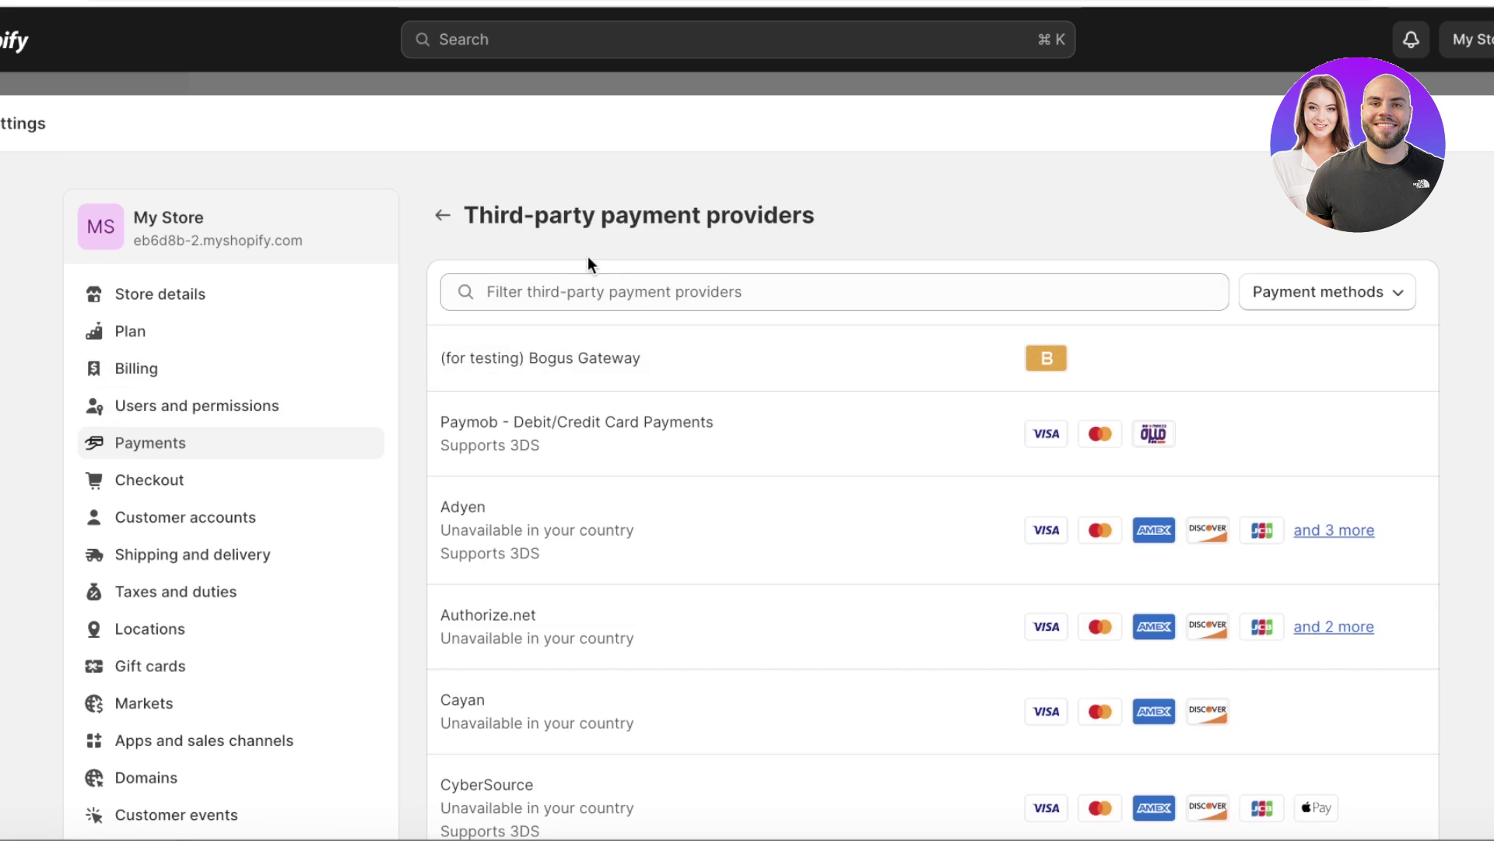
# Step: Go back through Checkout to Payments and bring up Add payment methods
pyautogui.scroll(-15, 650, 622)
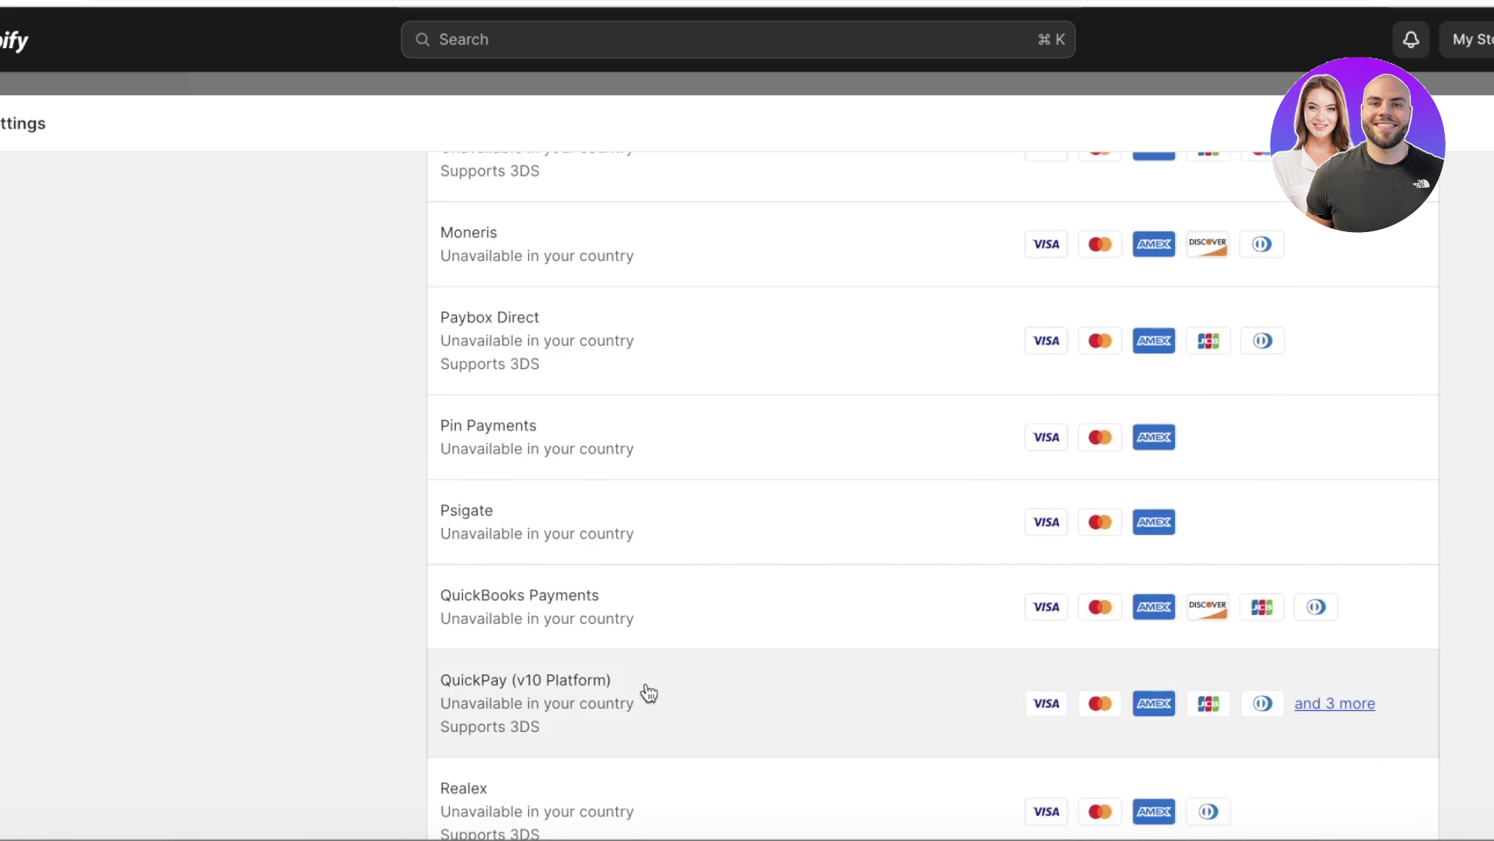
pyautogui.scroll(8, 670, 662)
pyautogui.scroll(7, 677, 644)
pyautogui.click(148, 491)
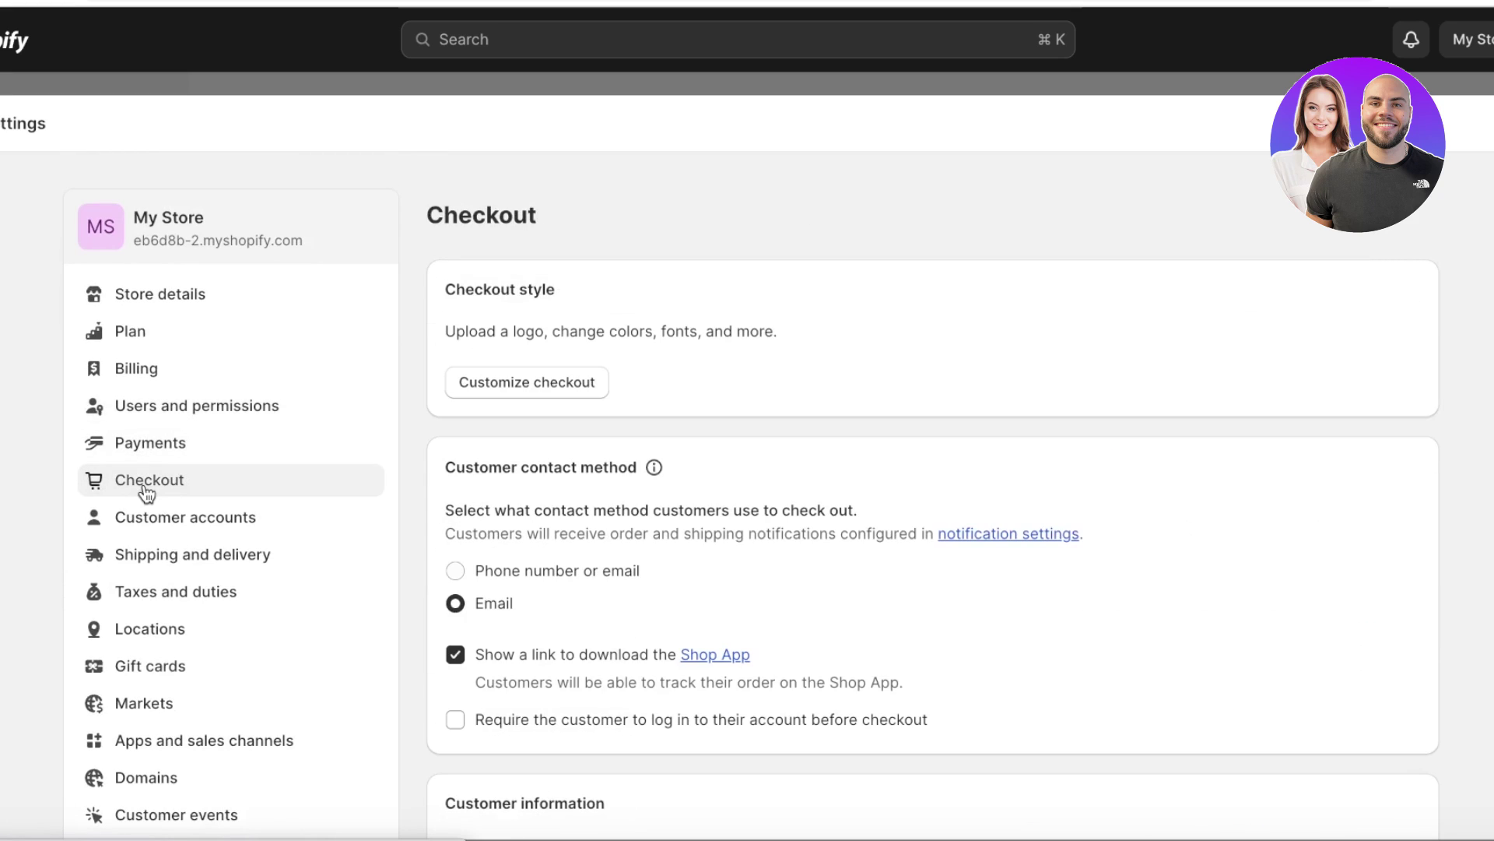
pyautogui.click(144, 442)
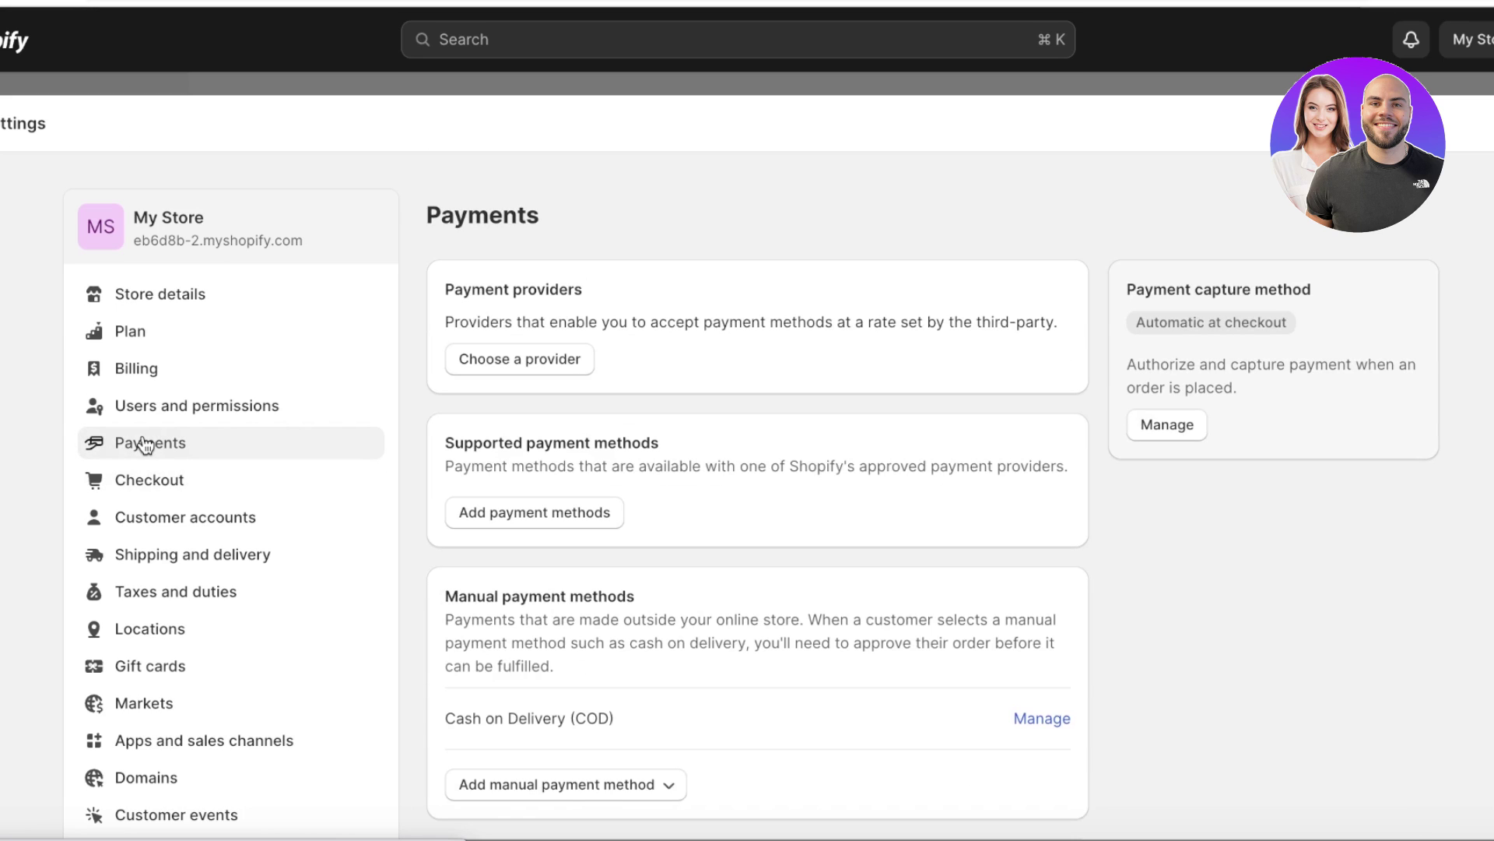
pyautogui.click(559, 514)
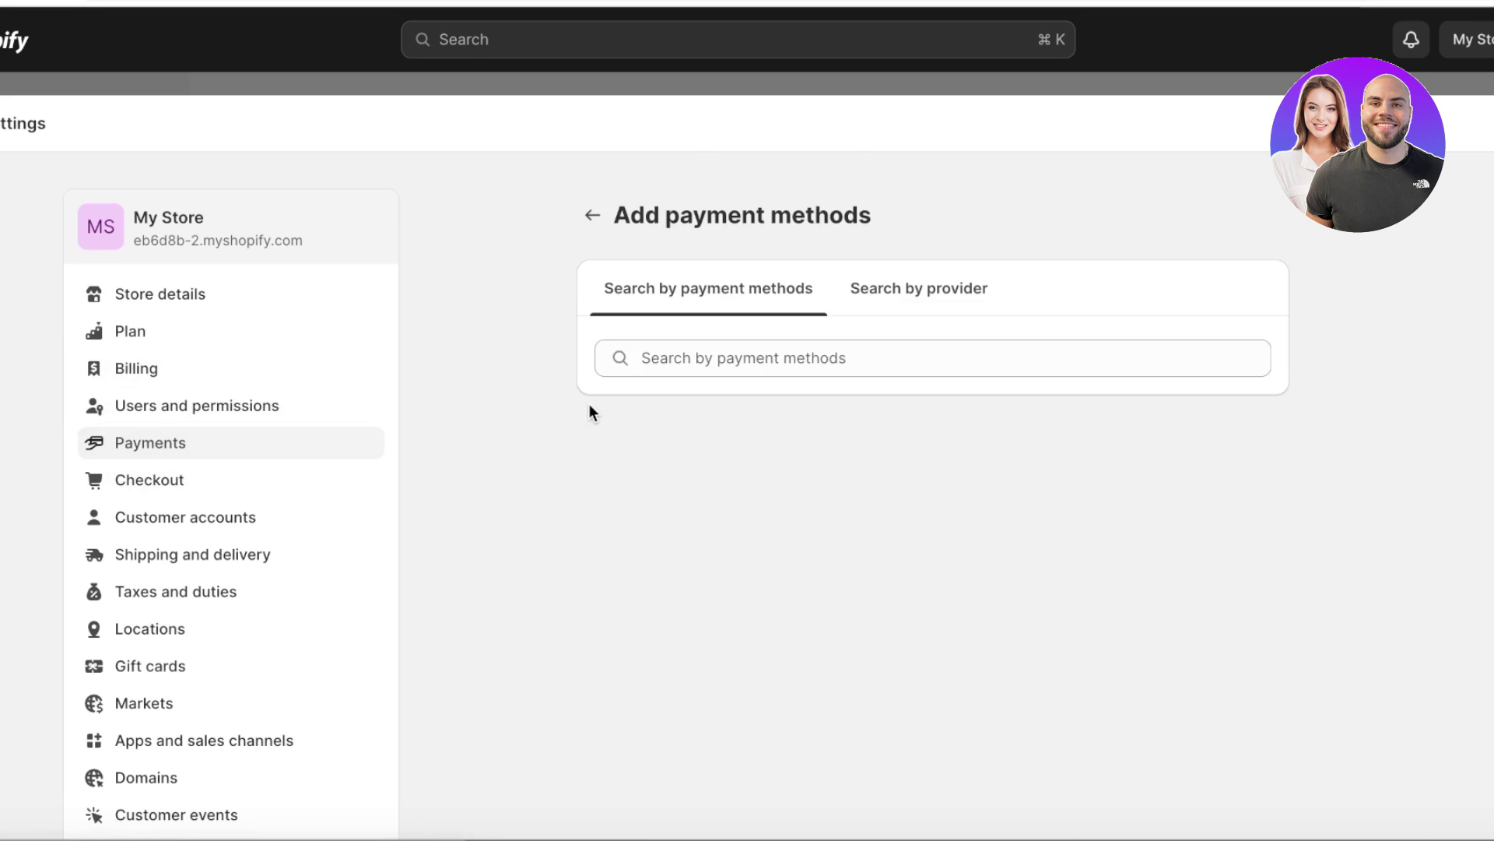
# Step: Search payment methods with 'patpal', select Lay-Buy Powered By PayPal, review its provider, then exit settings
pyautogui.click(708, 365)
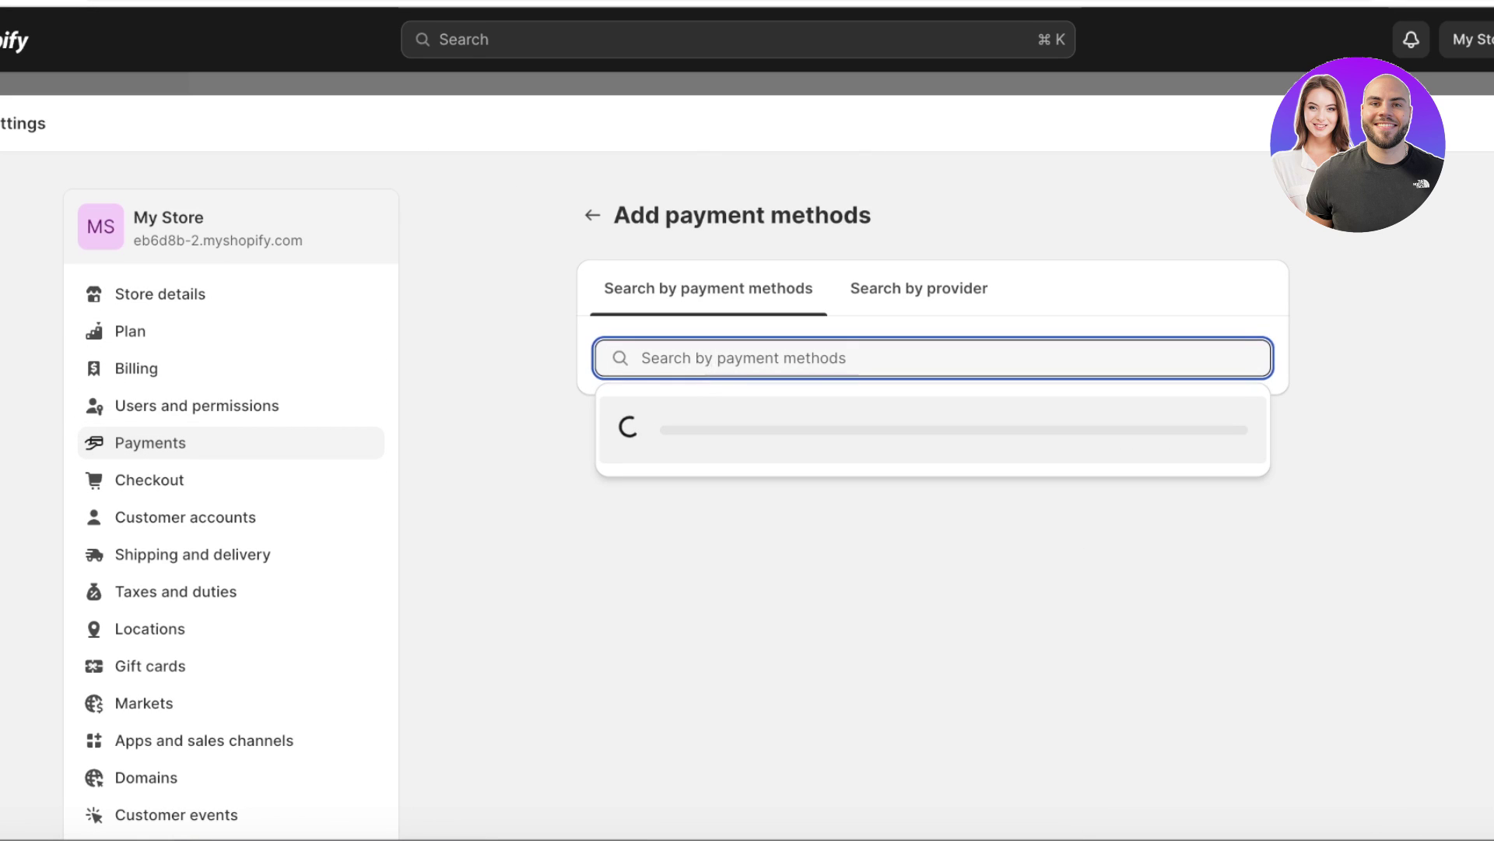
pyautogui.write('pat')
pyautogui.write('pal')
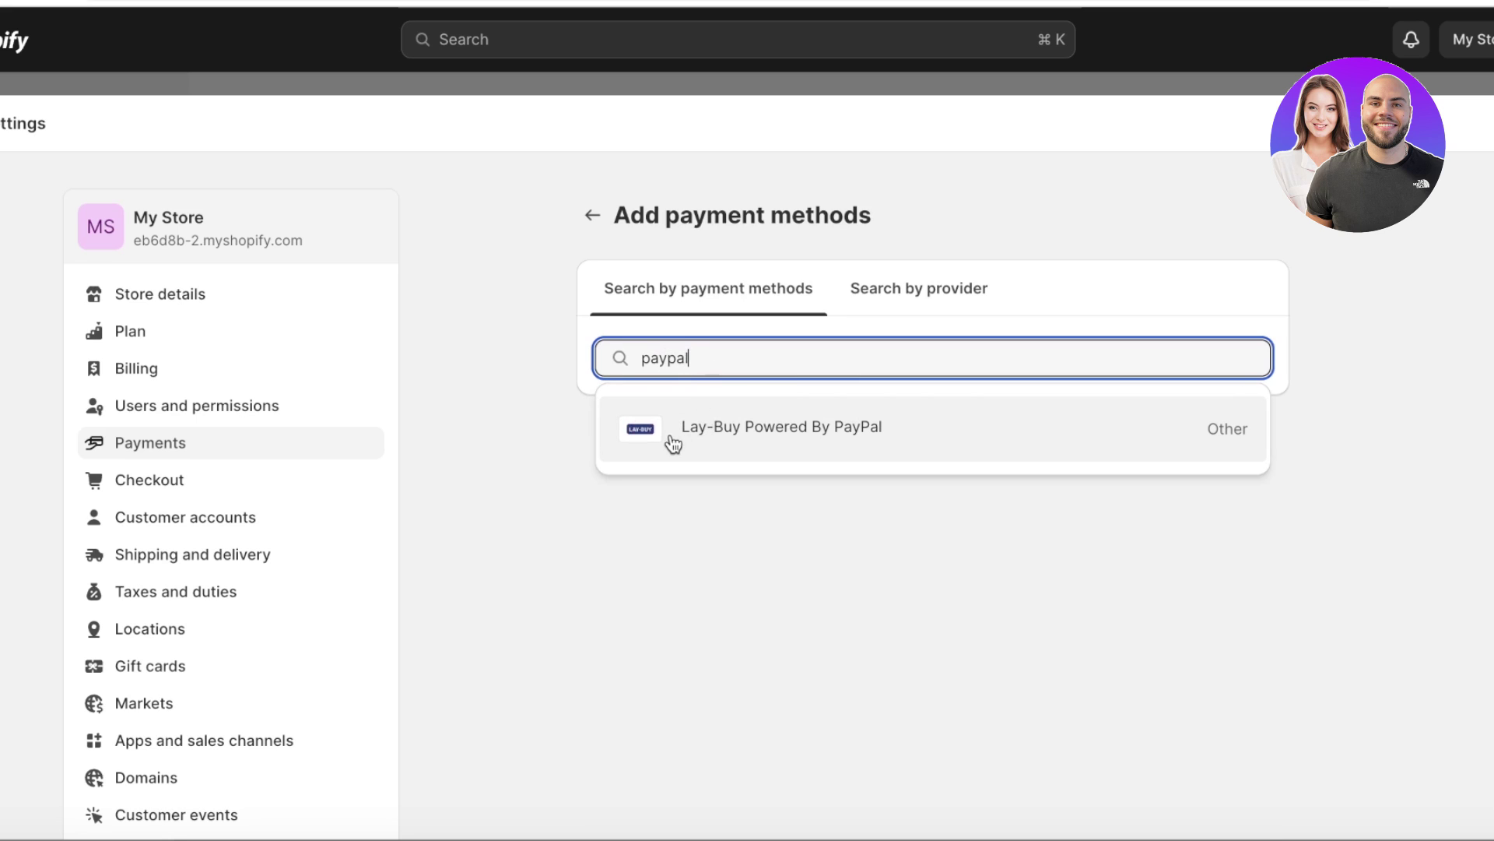
pyautogui.click(944, 442)
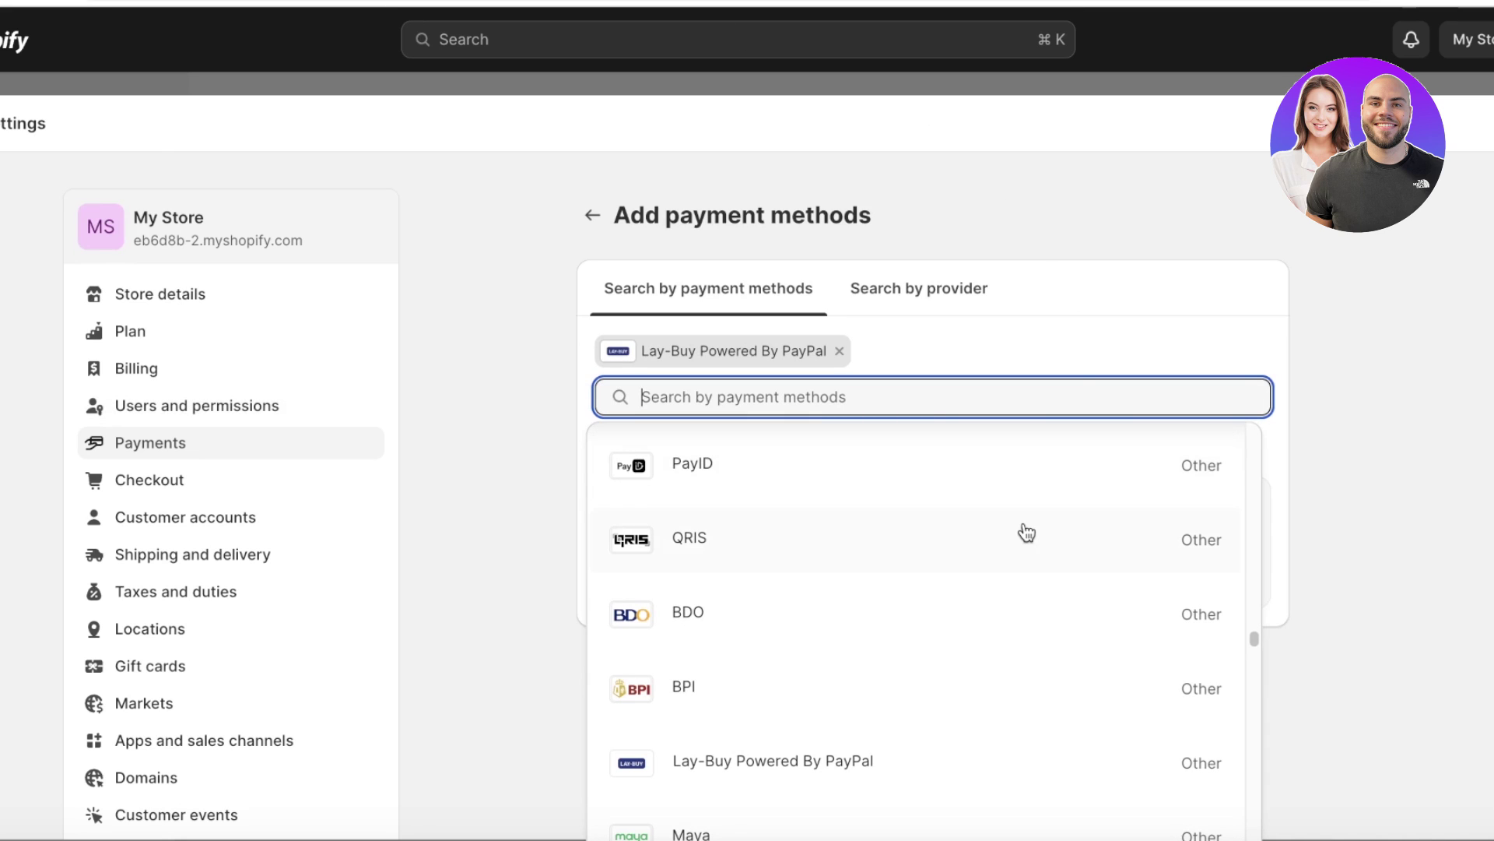
pyautogui.click(1217, 227)
pyautogui.scroll(-4, 1194, 265)
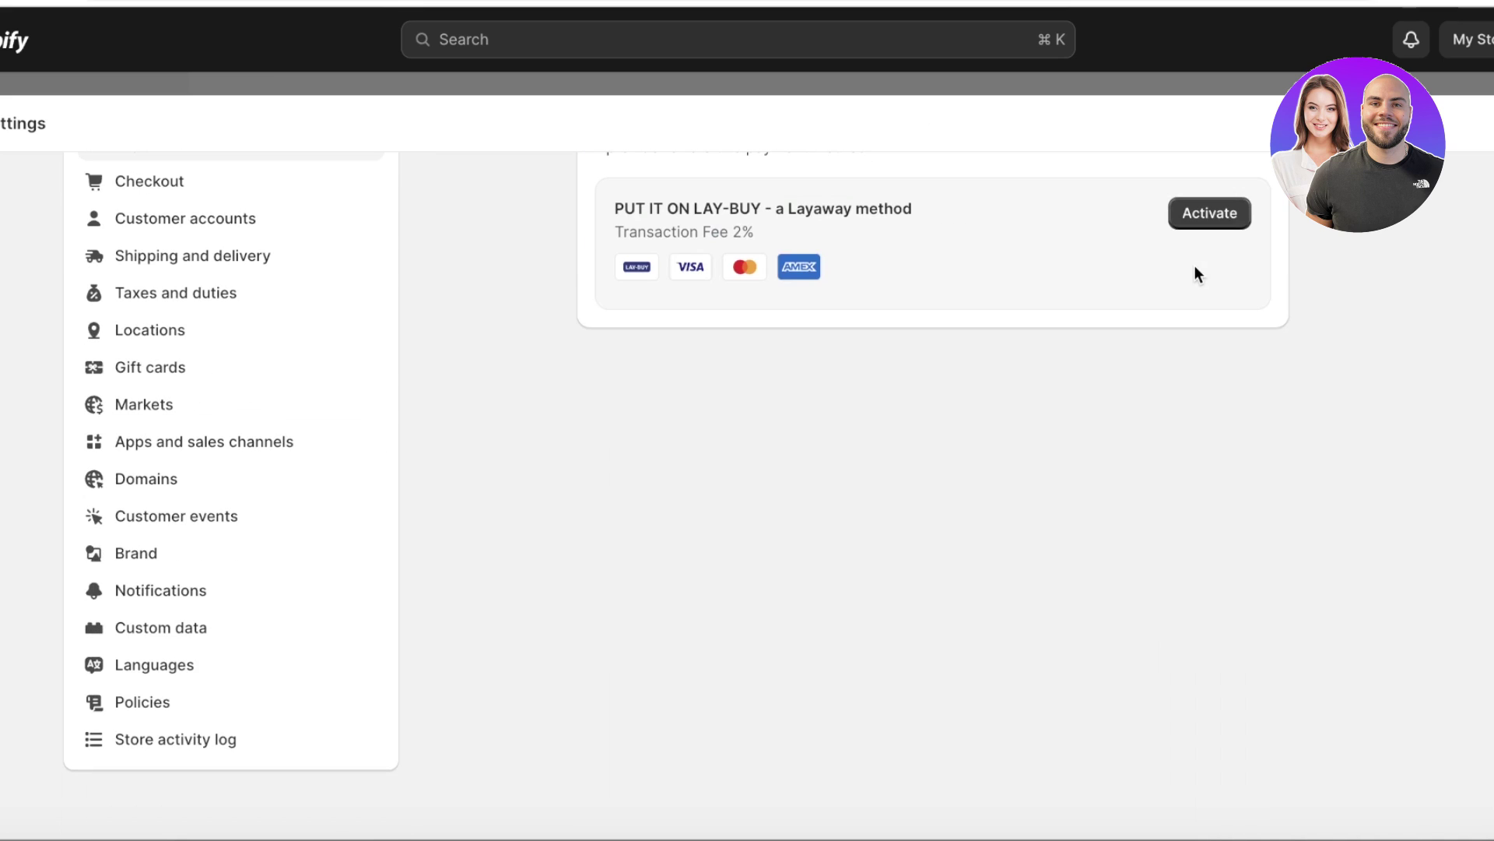
pyautogui.scroll(4, 1195, 273)
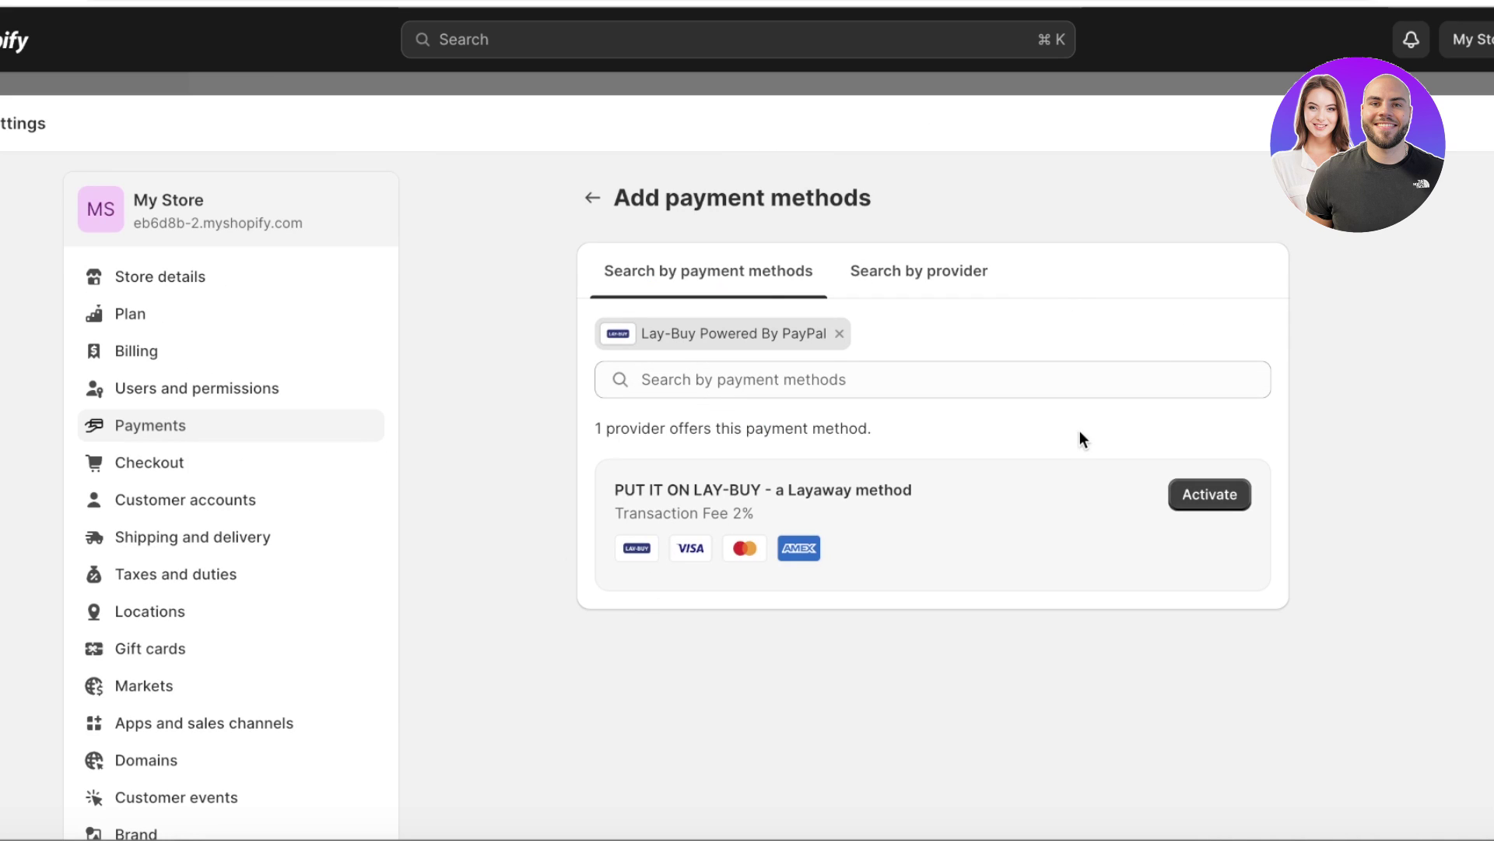
pyautogui.press('Escape')
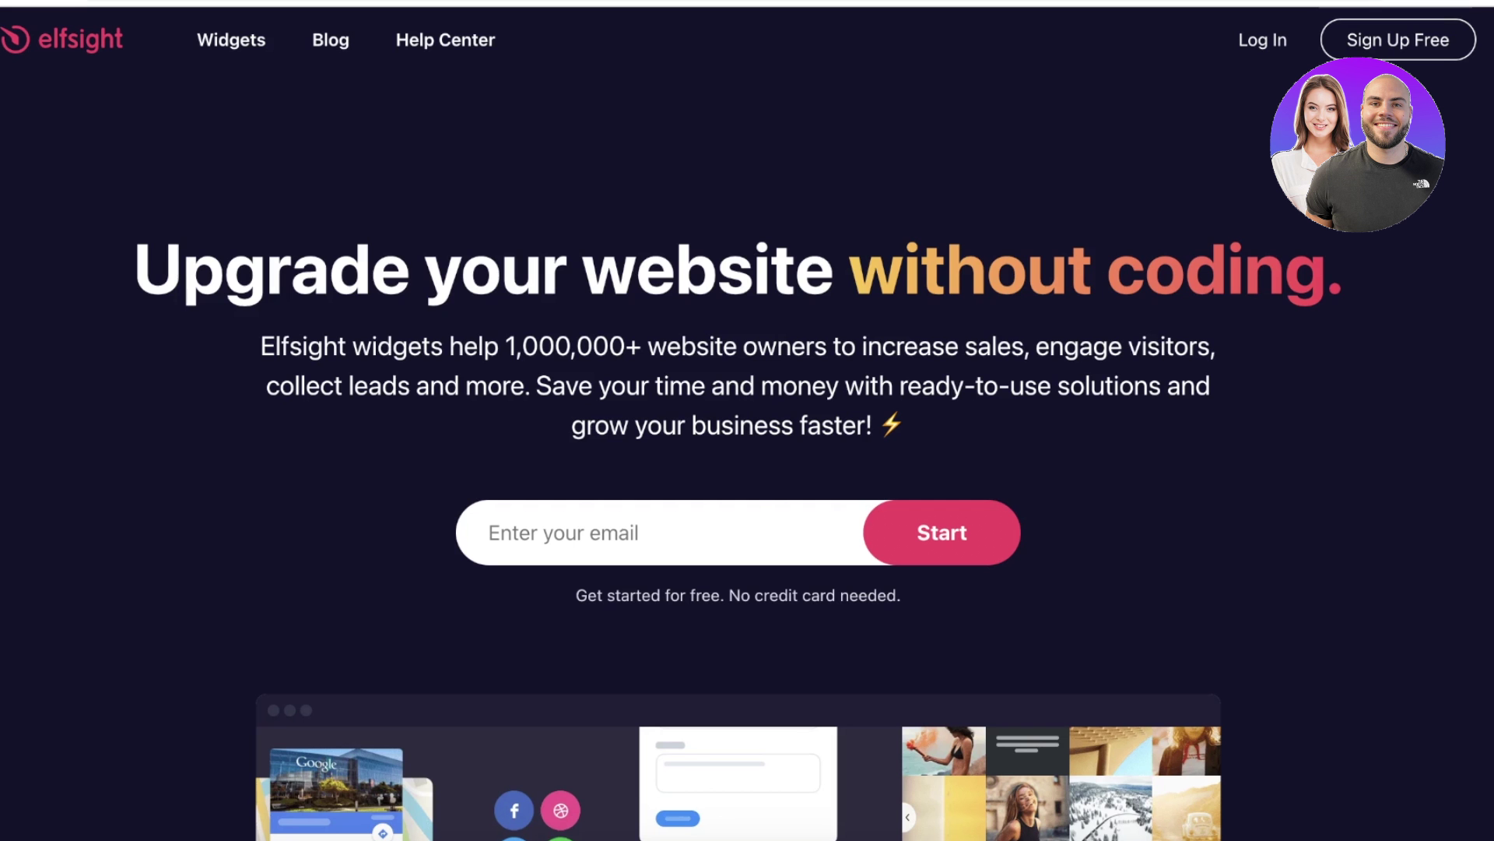
pyautogui.scroll(-7, 279, 288)
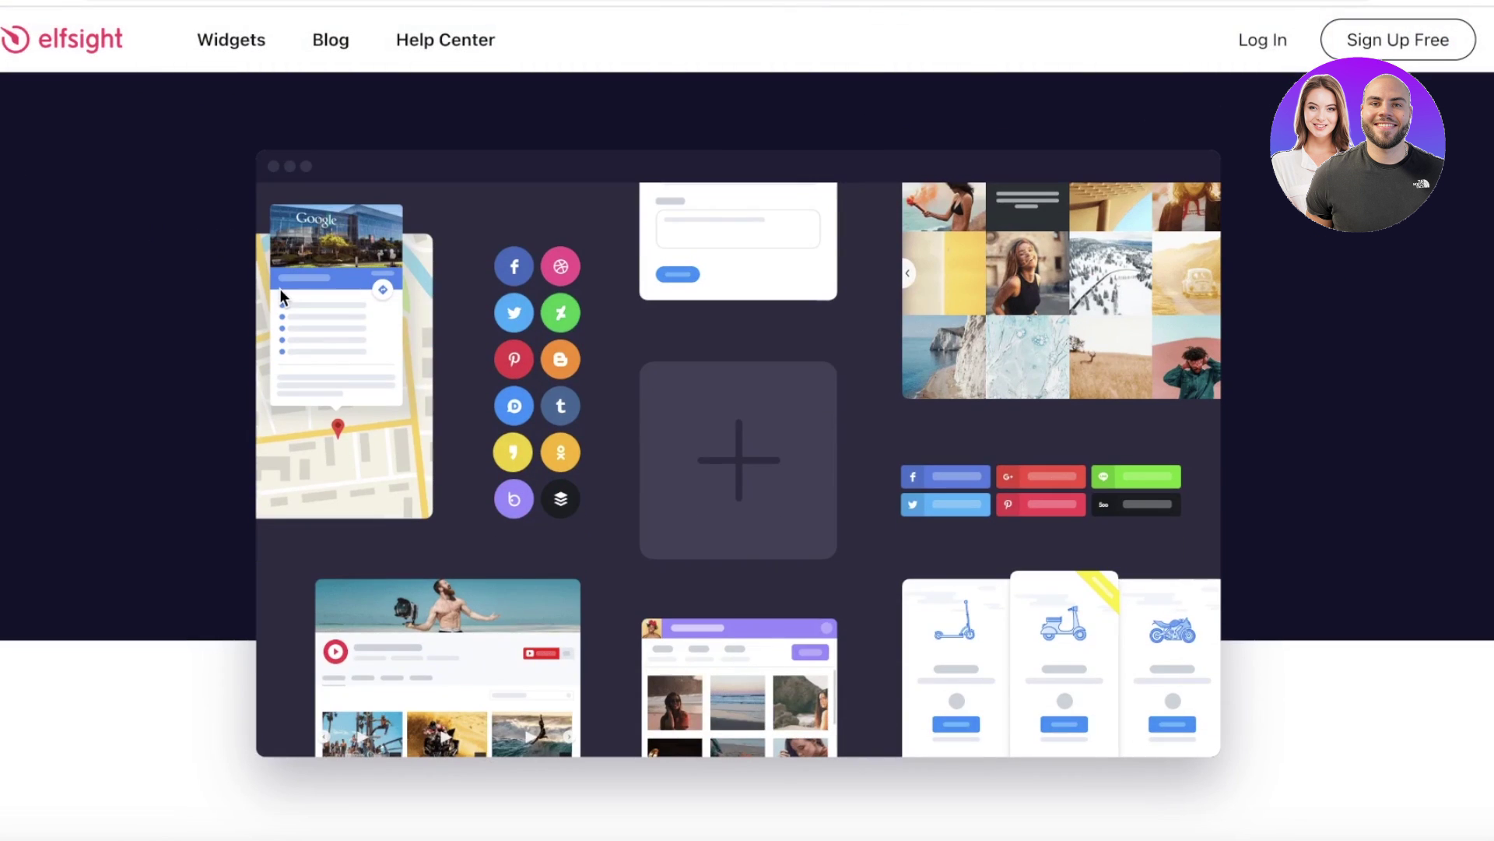
pyautogui.scroll(7, 278, 288)
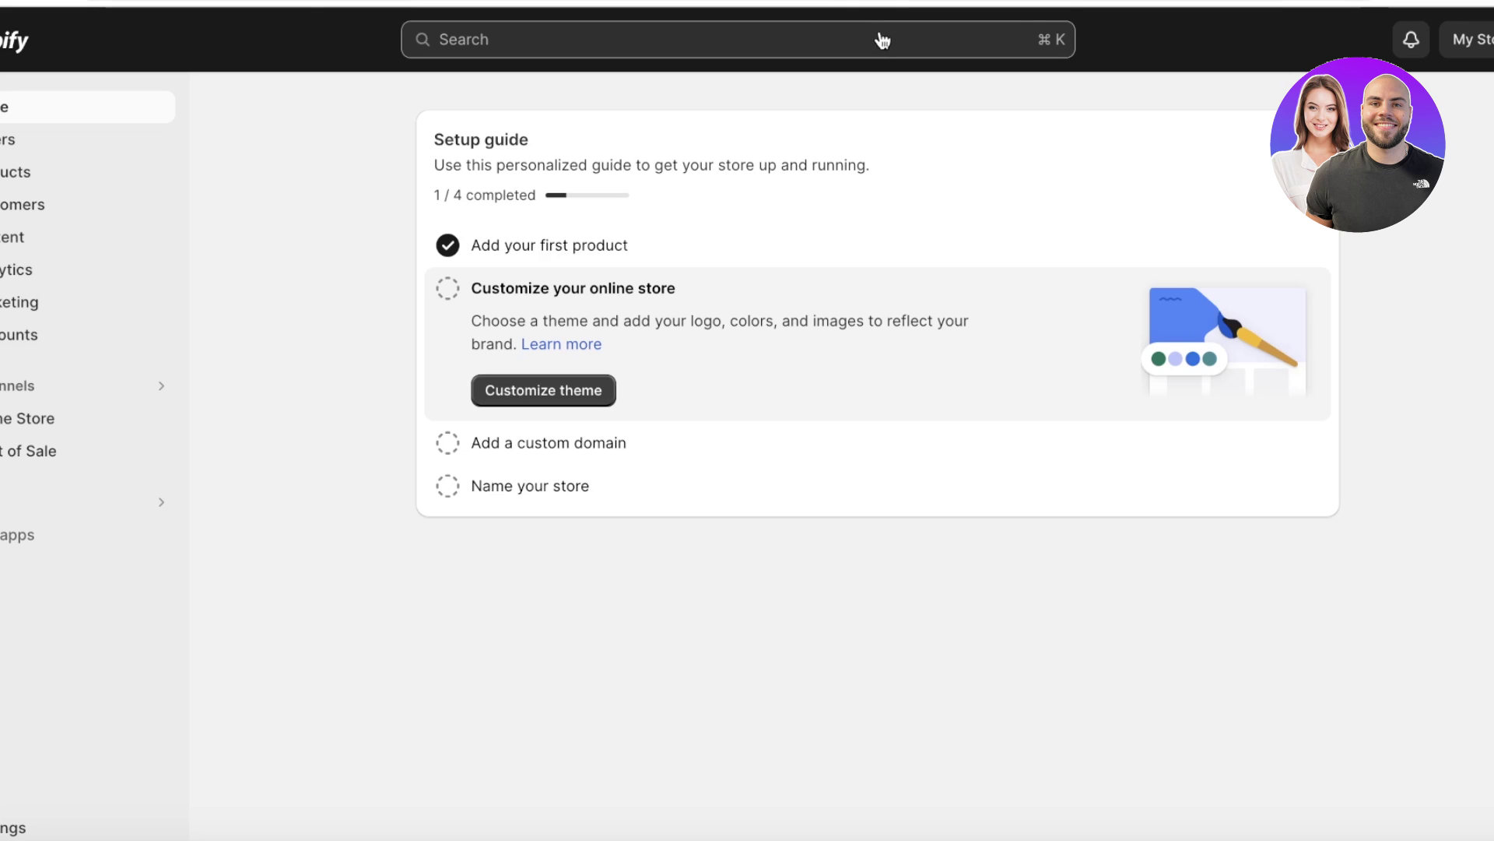
# Step: Look at the suggested apps panel and its Shopify App Store link, then close it
pyautogui.click(25, 541)
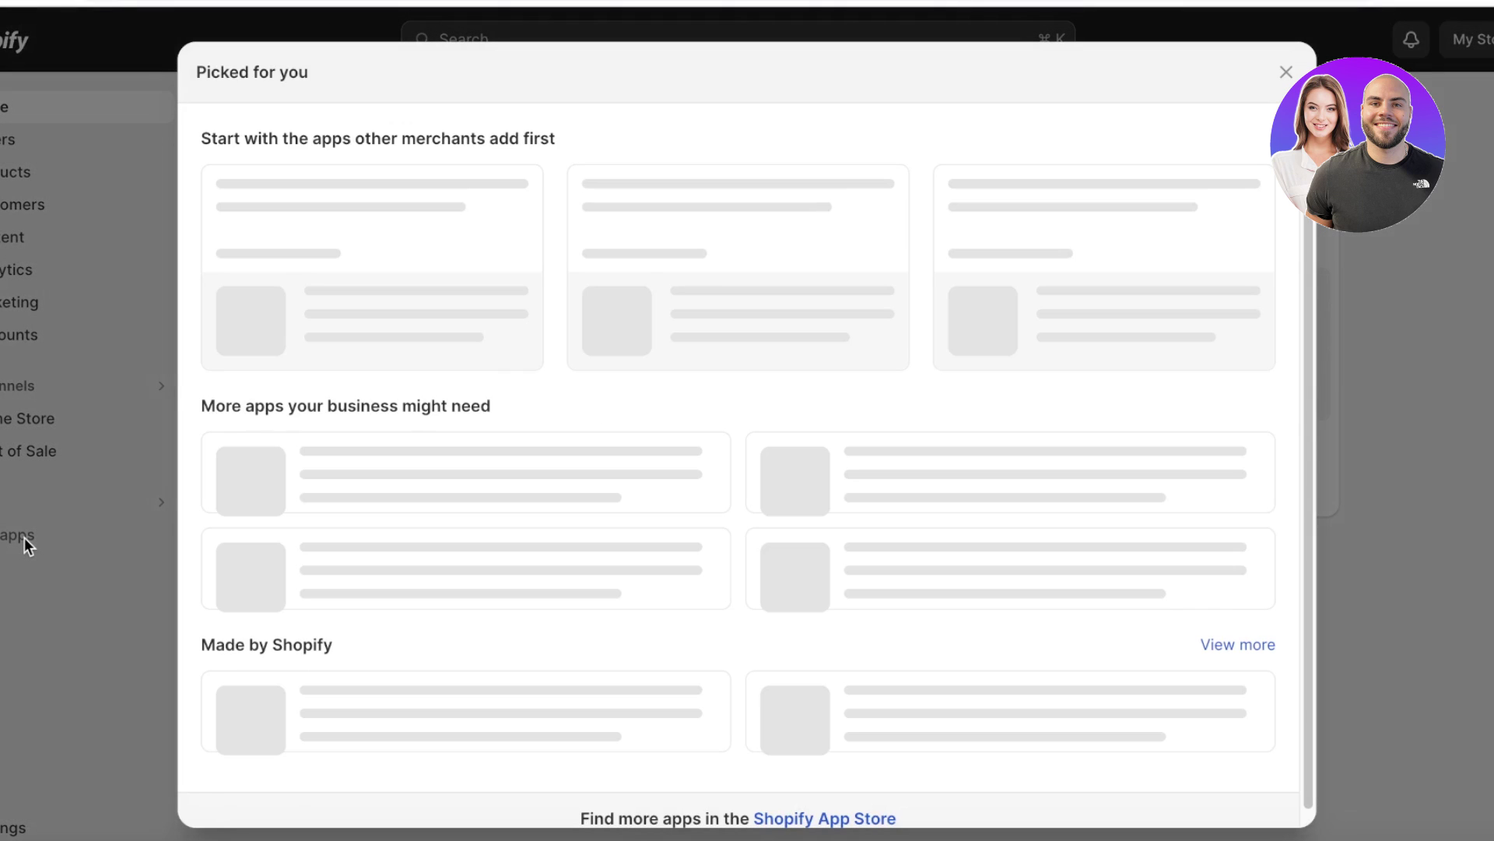
pyautogui.scroll(-2, 514, 232)
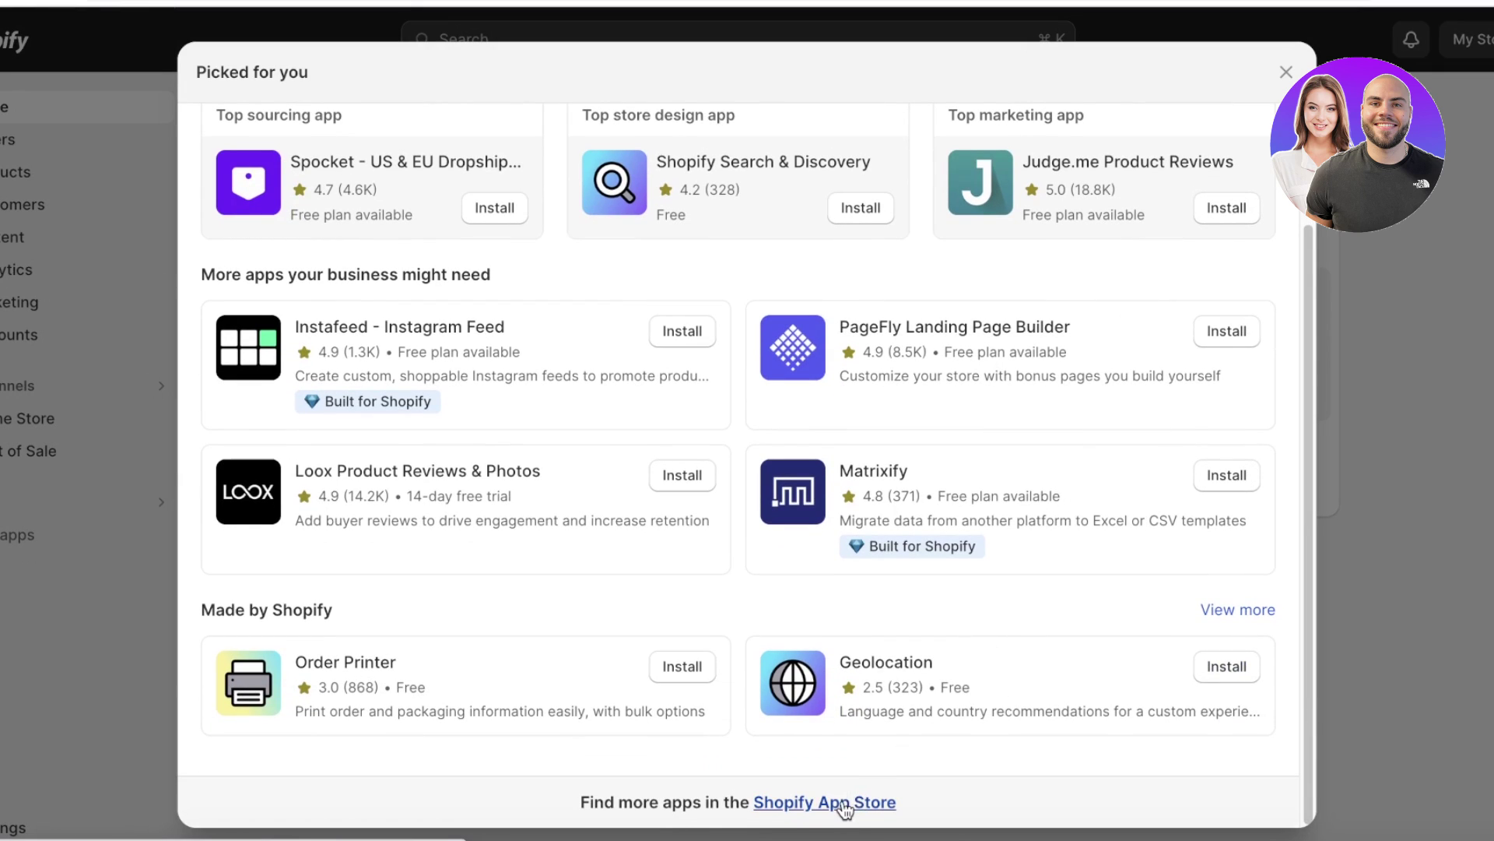
pyautogui.click(872, 802)
pyautogui.click(1286, 70)
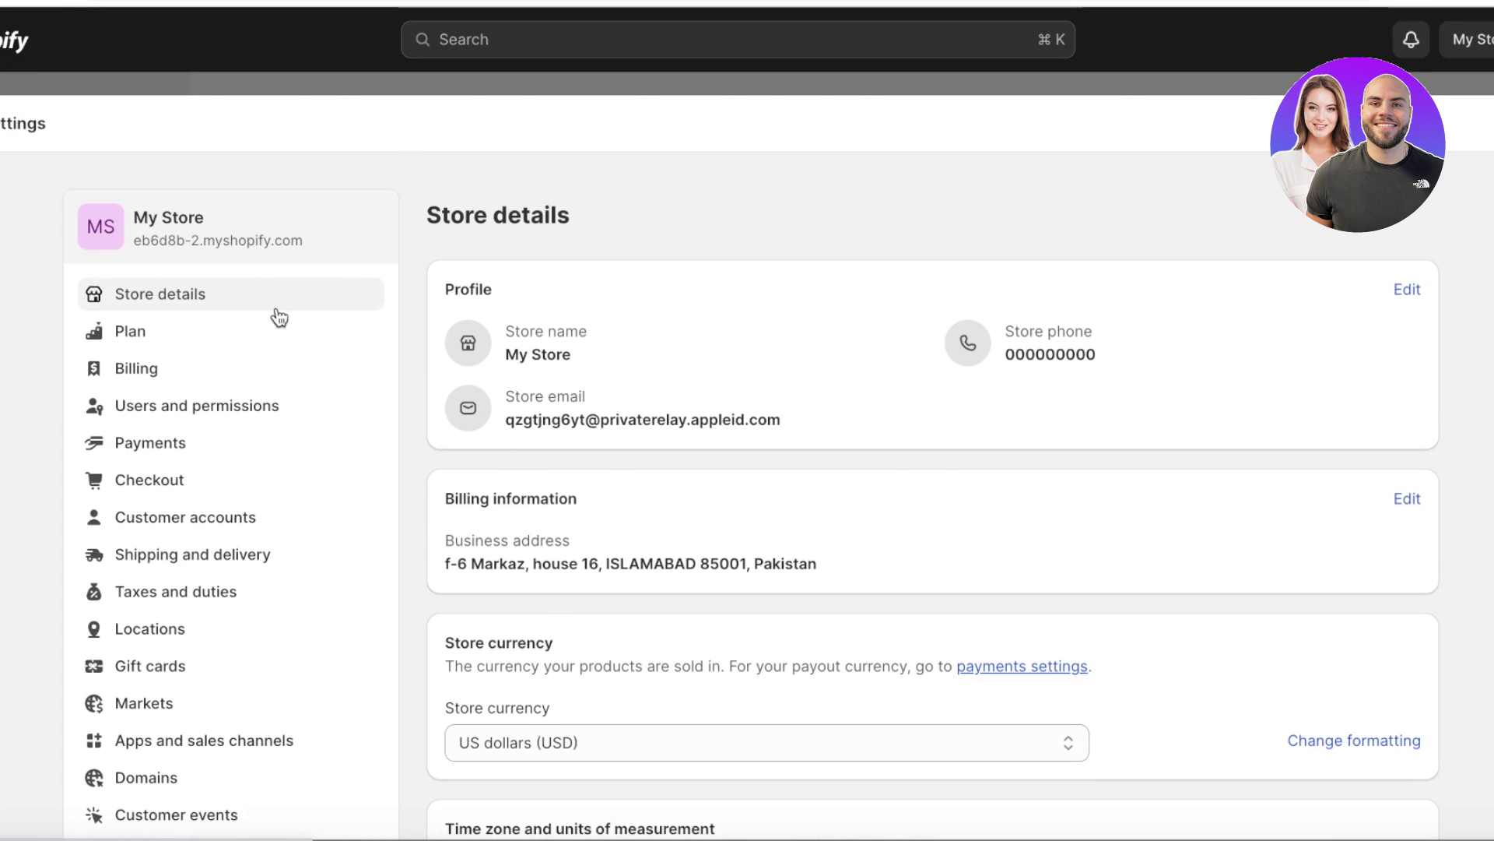
# Step: Go to Apps and sales channels settings and choose Shopify App Store
pyautogui.scroll(-8, 277, 319)
pyautogui.scroll(4, 265, 331)
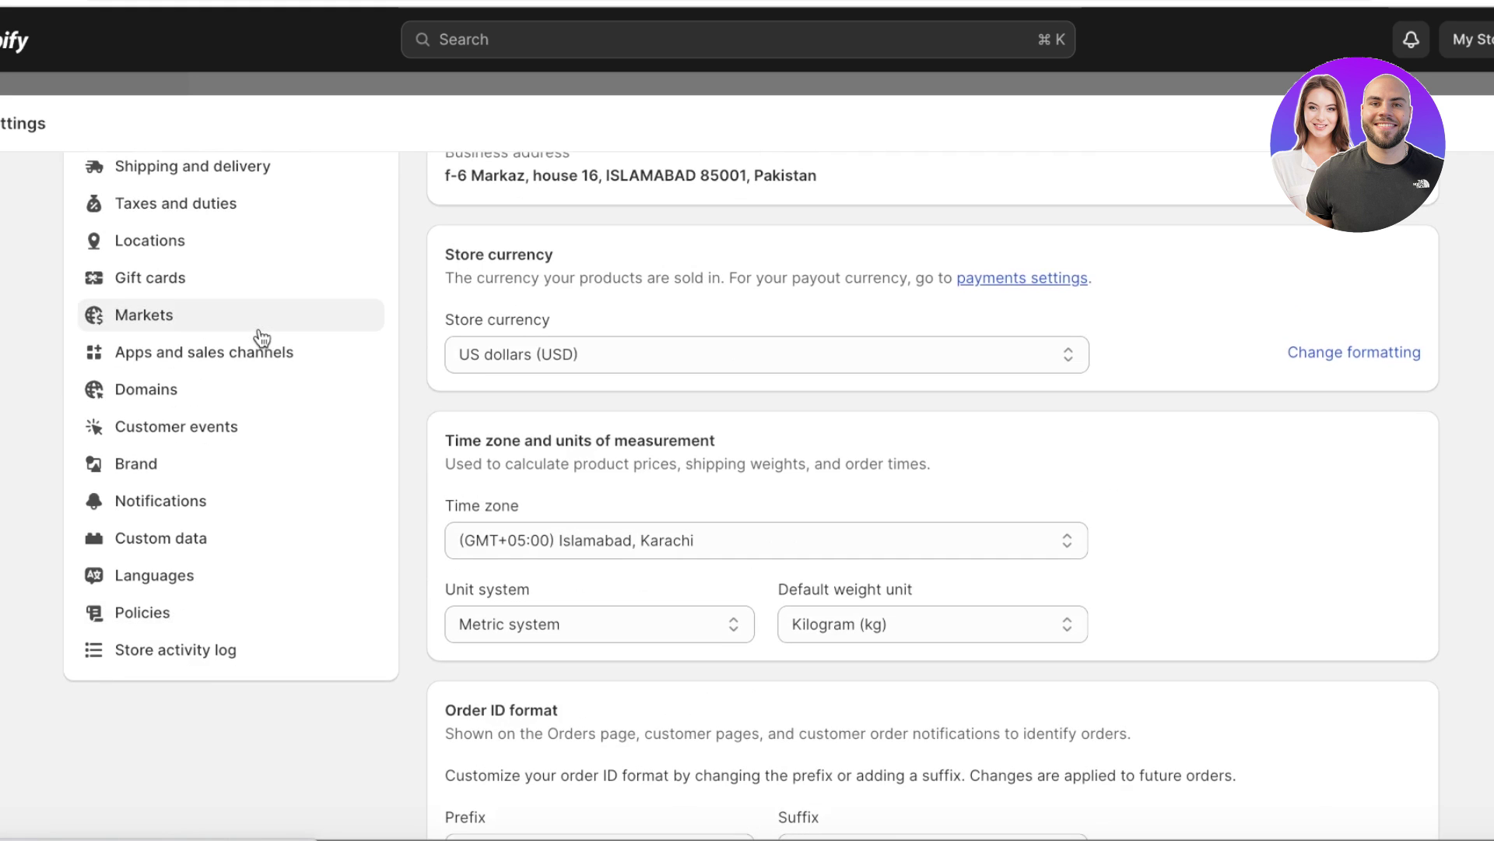
pyautogui.click(200, 359)
pyautogui.click(1308, 215)
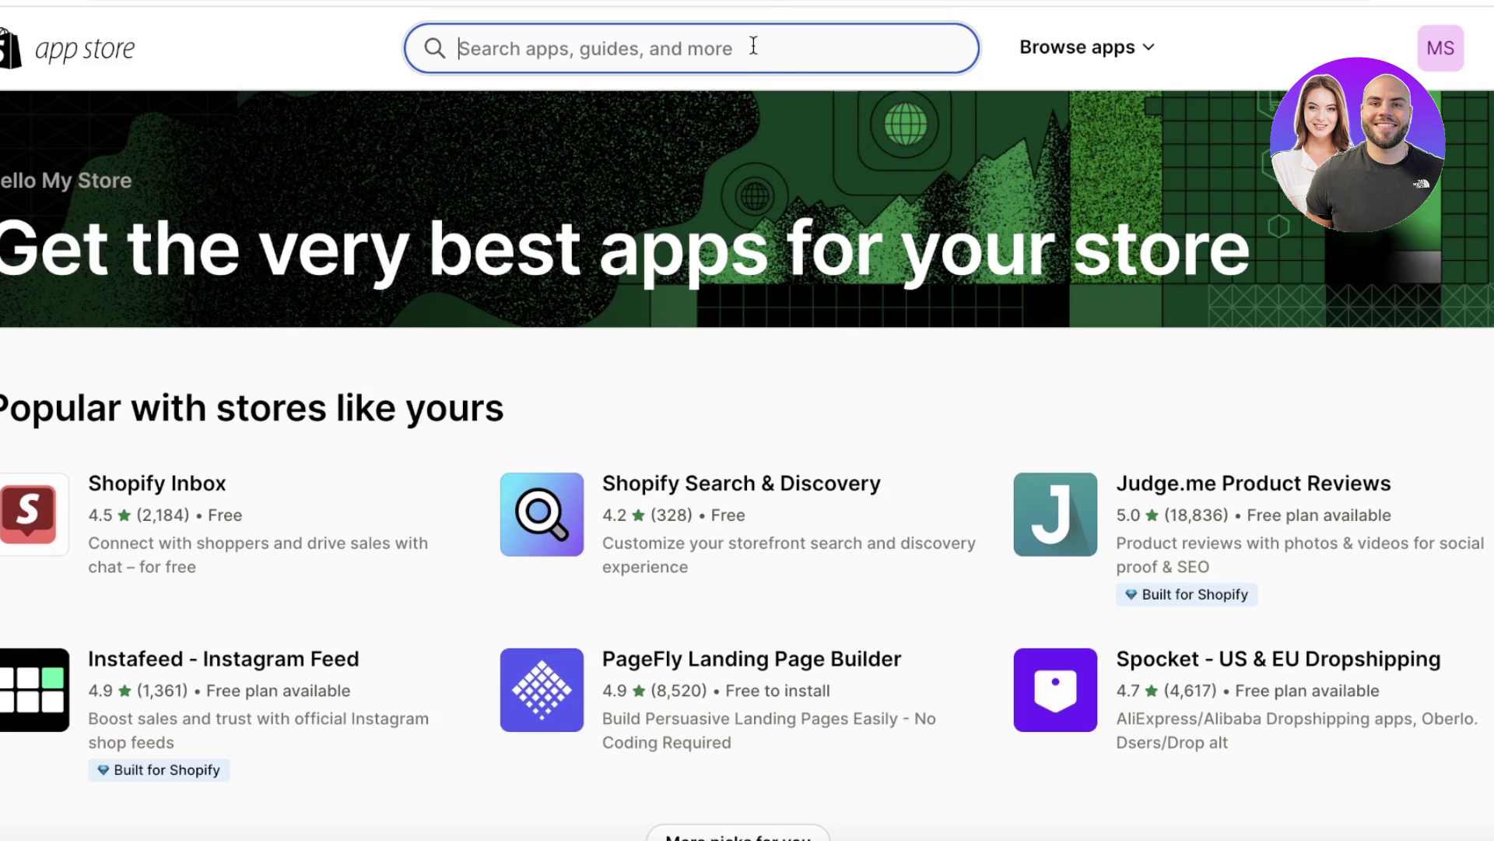
# Step: Search the App Store for 'elfs' and scroll through the Elfsight app results
pyautogui.click(754, 49)
pyautogui.write('elf')
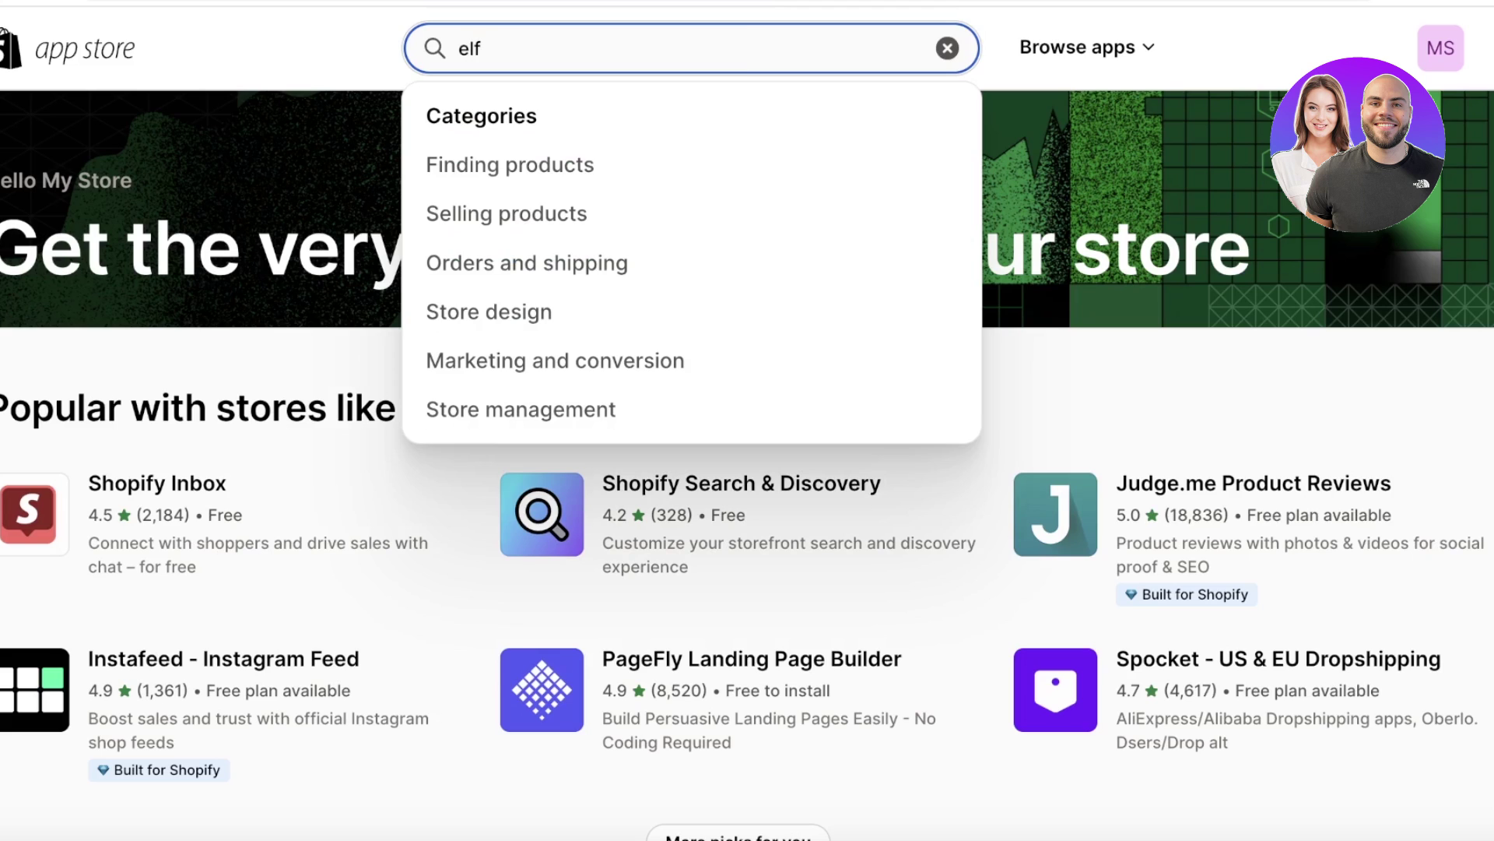
pyautogui.write('s')
pyautogui.click(666, 107)
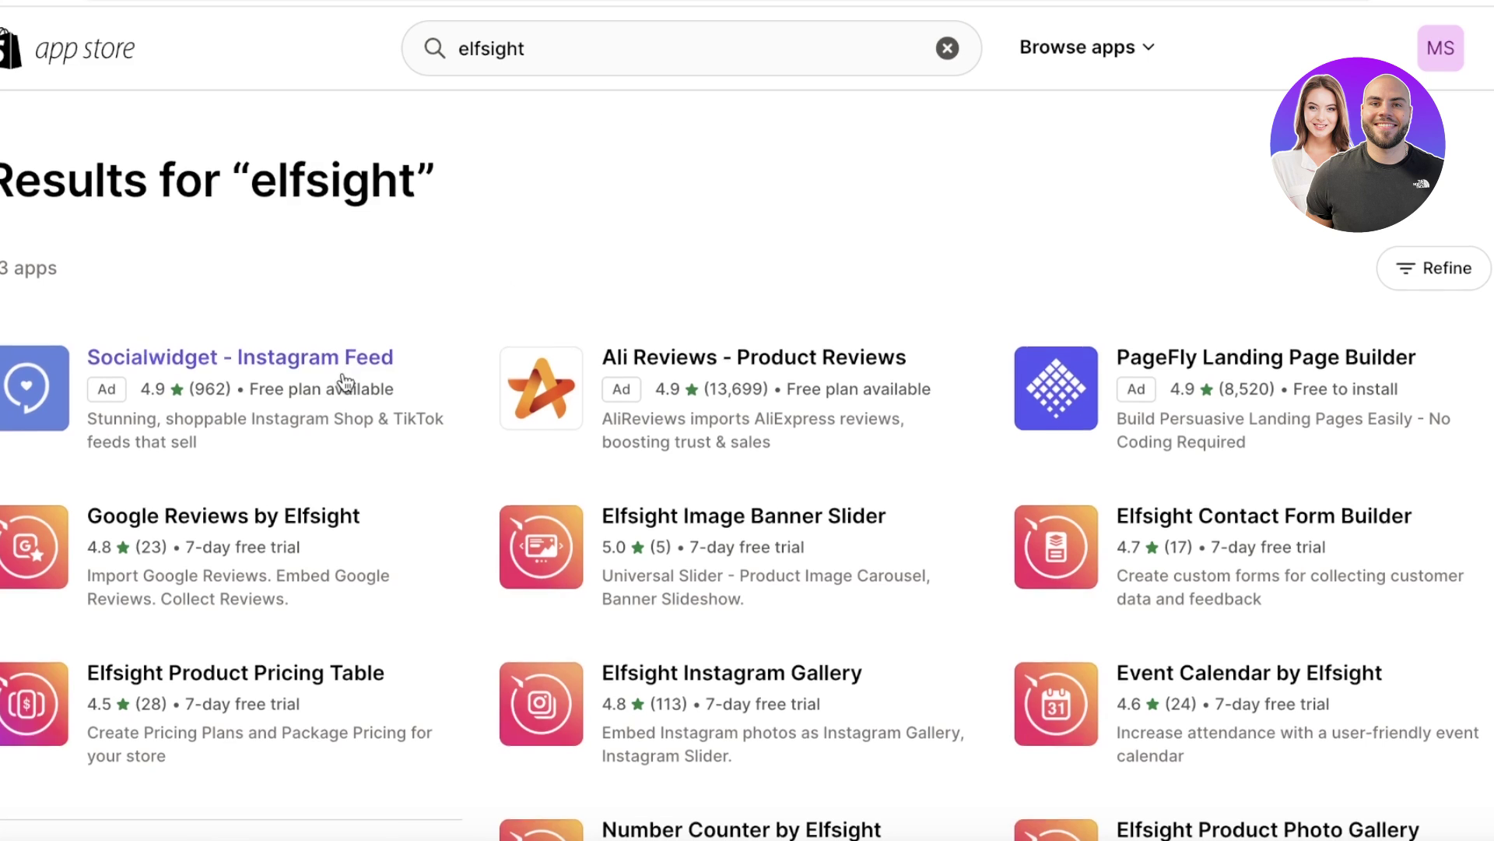
pyautogui.scroll(-1, 1381, 359)
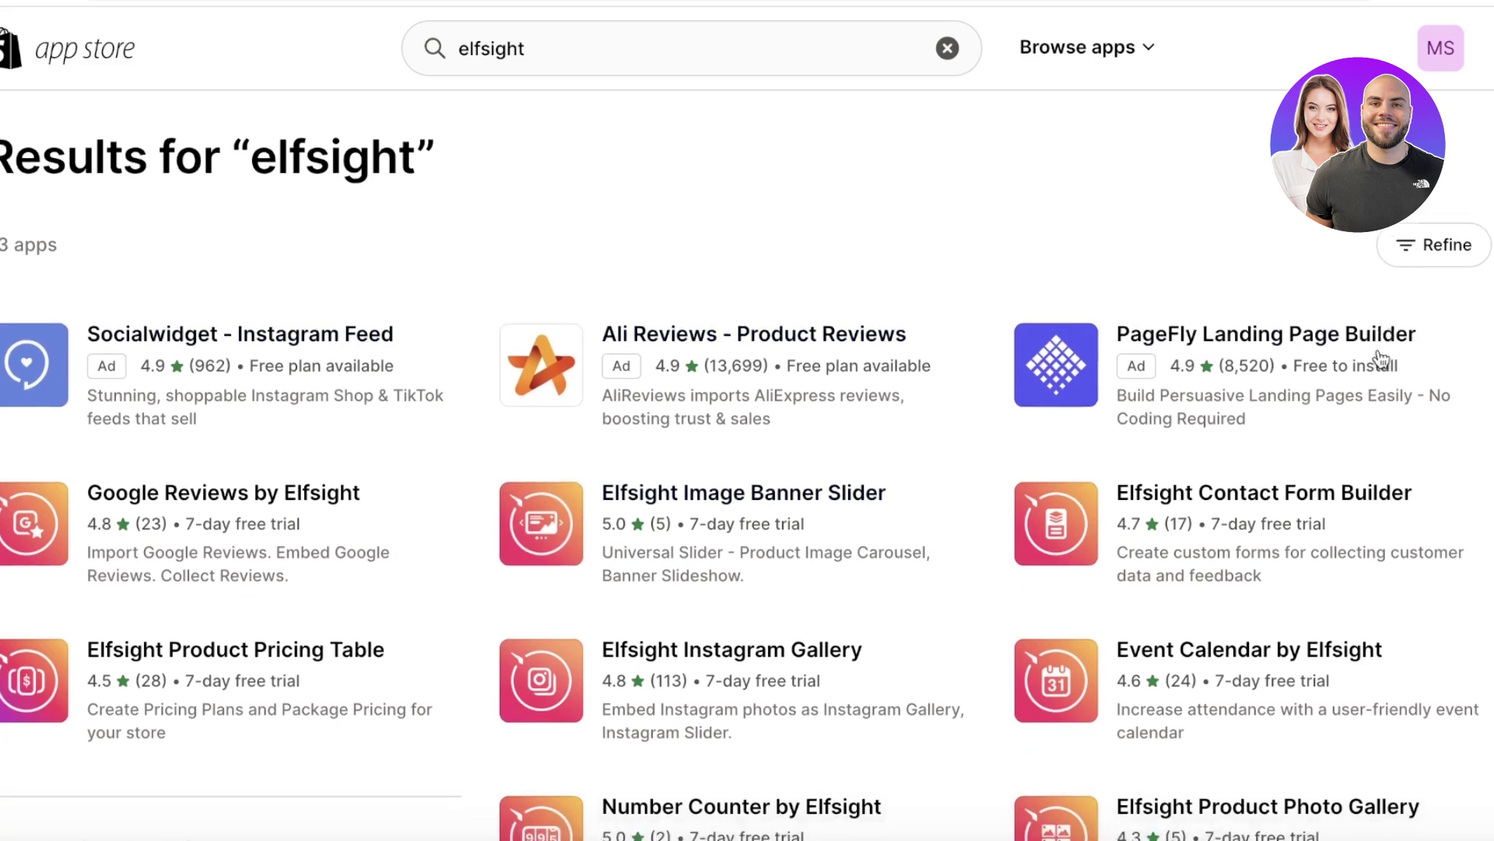
pyautogui.scroll(-8, 1251, 327)
pyautogui.scroll(-14, 1042, 310)
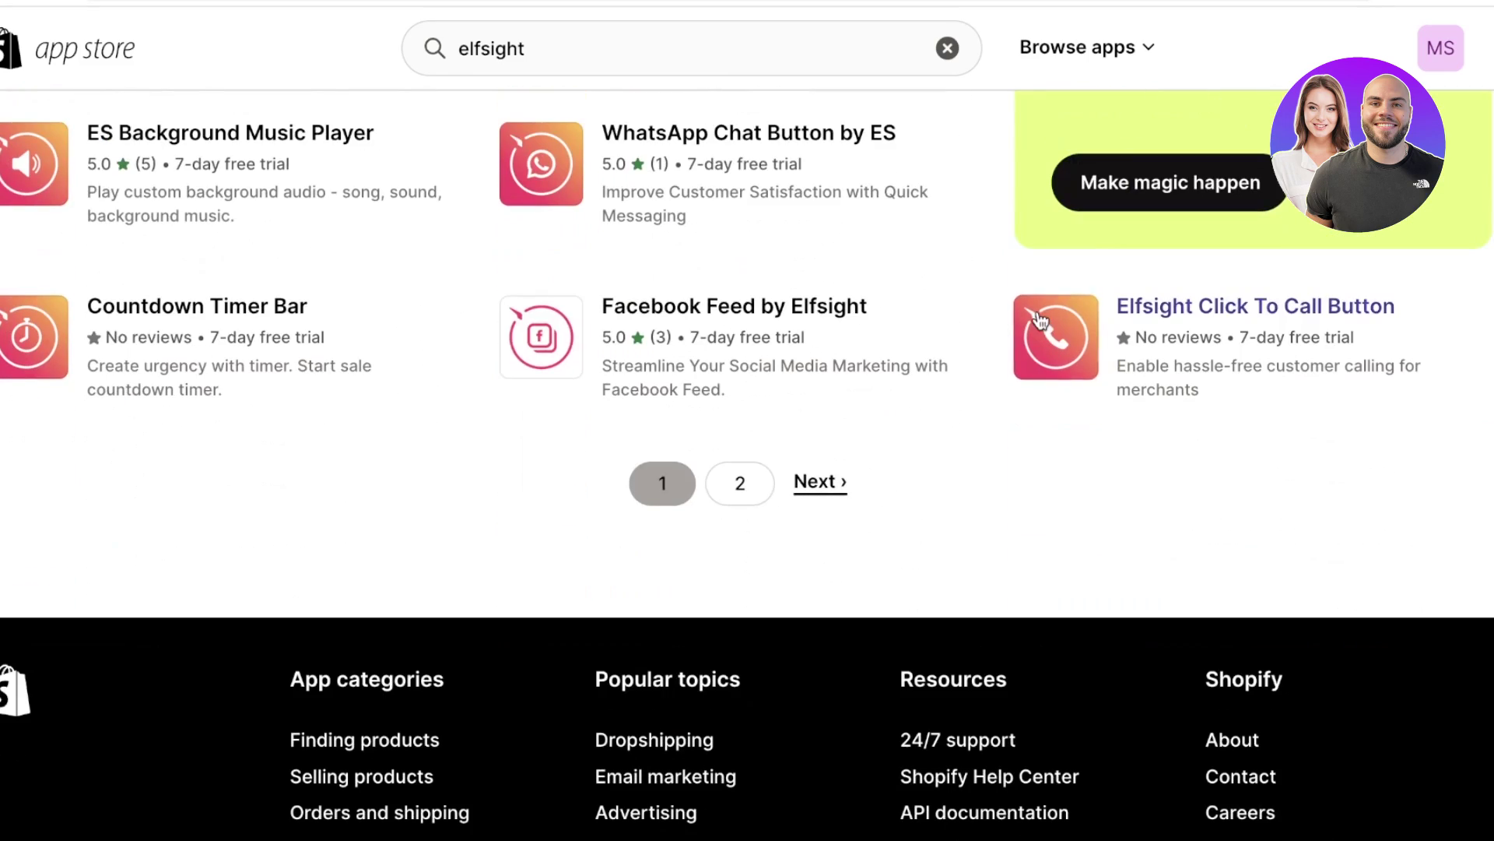
pyautogui.scroll(3, 915, 367)
pyautogui.scroll(15, 946, 362)
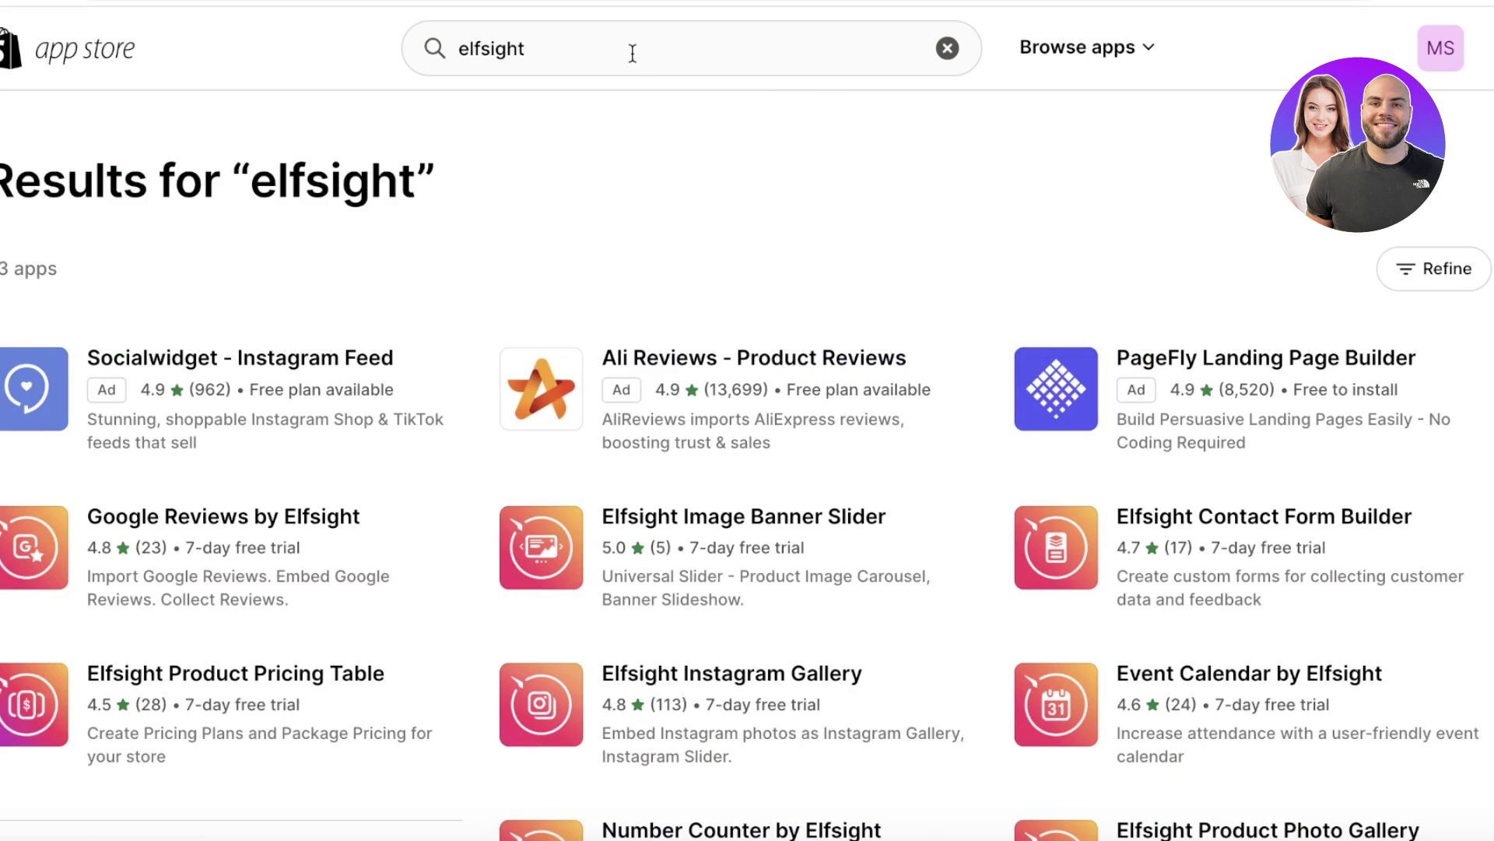
# Step: Replace the query with 'paypal' and browse the PayPal tracking-sync app results
pyautogui.click(633, 53)
pyautogui.write('p')
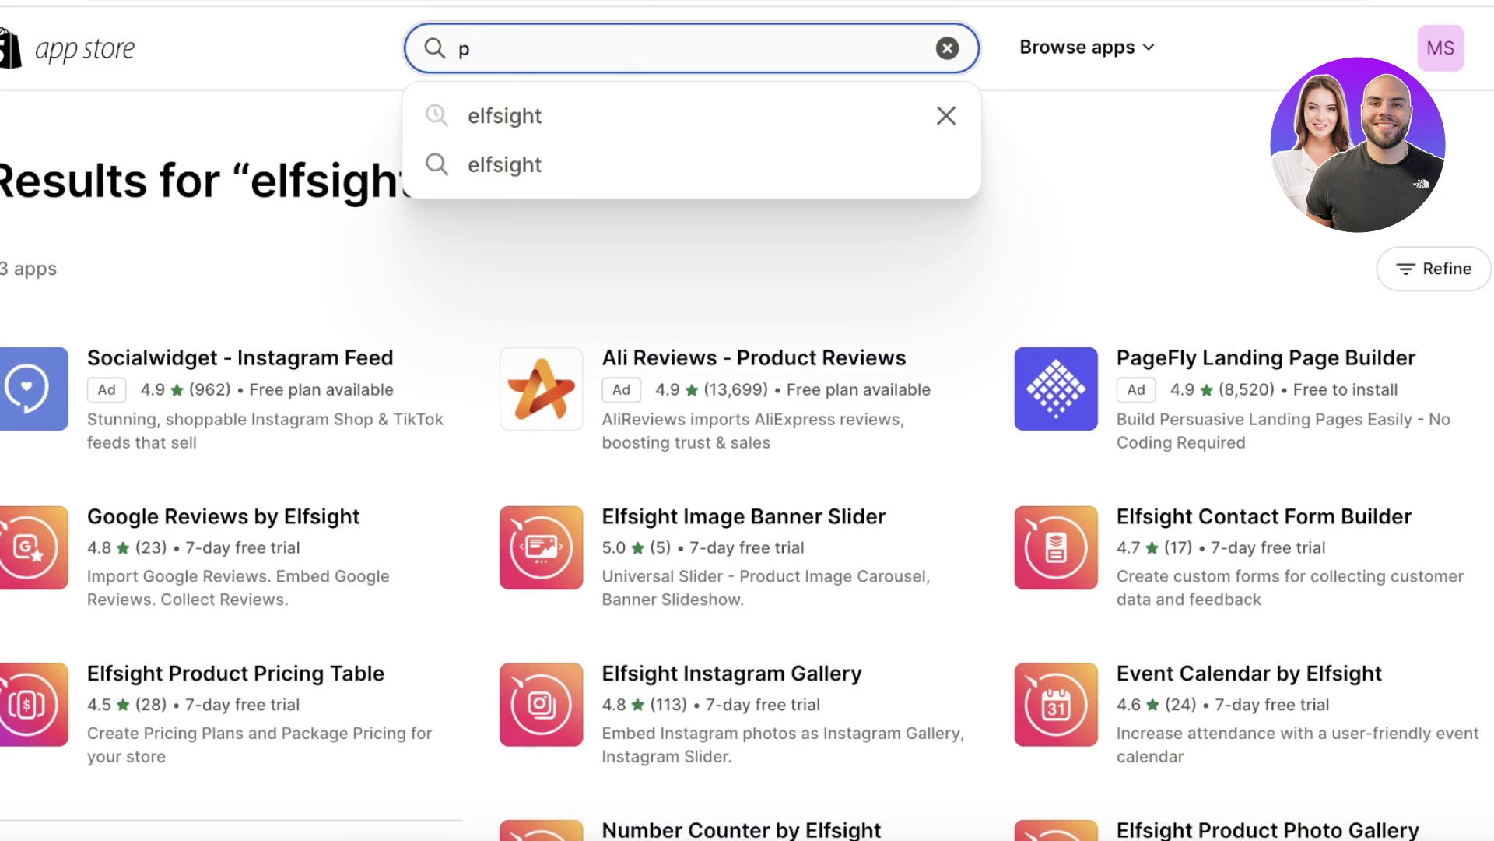
pyautogui.write('aypal')
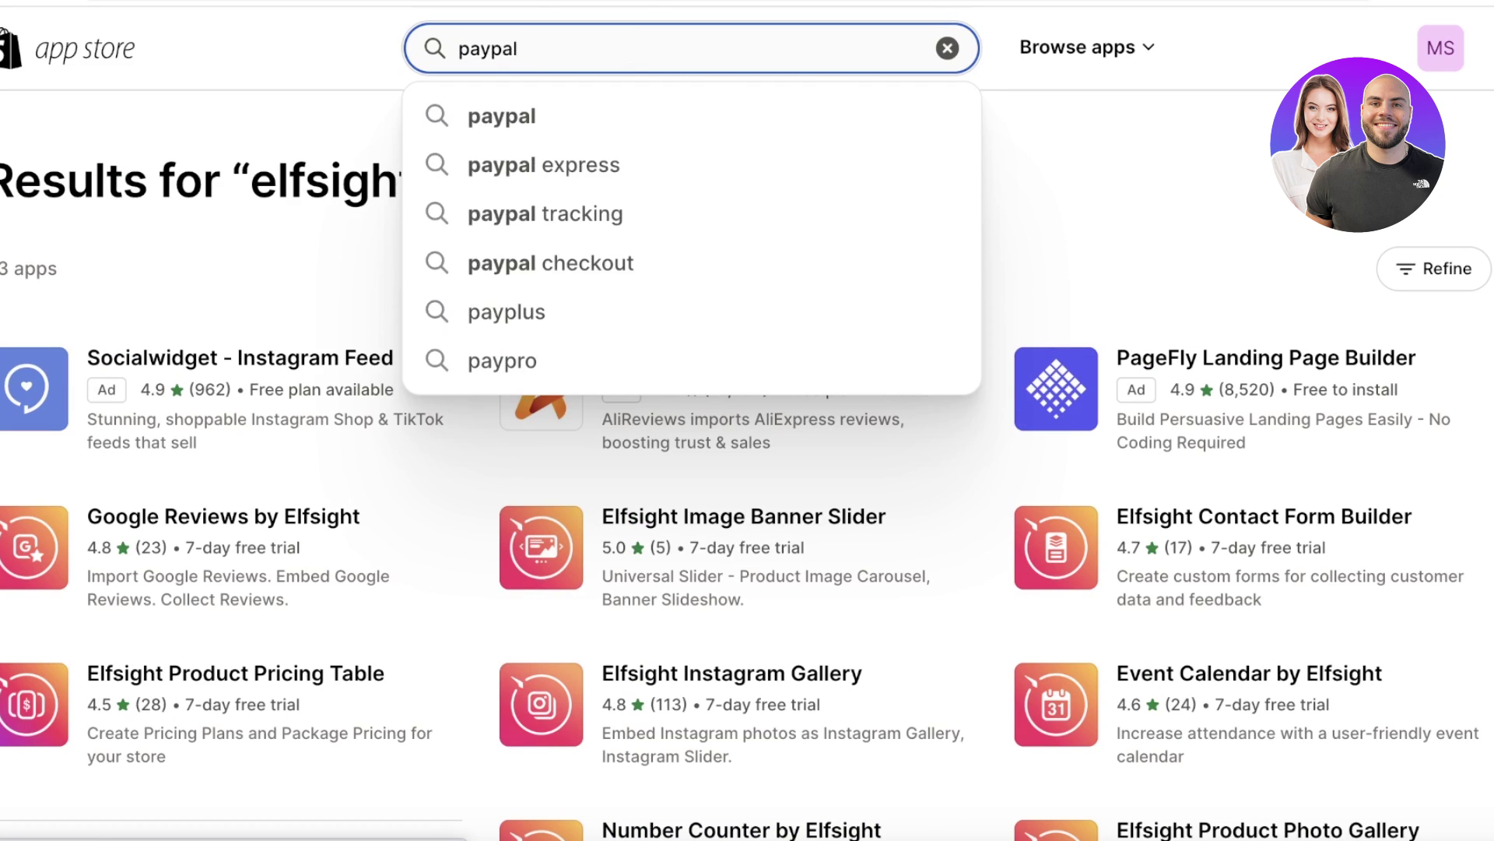
pyautogui.press('Return')
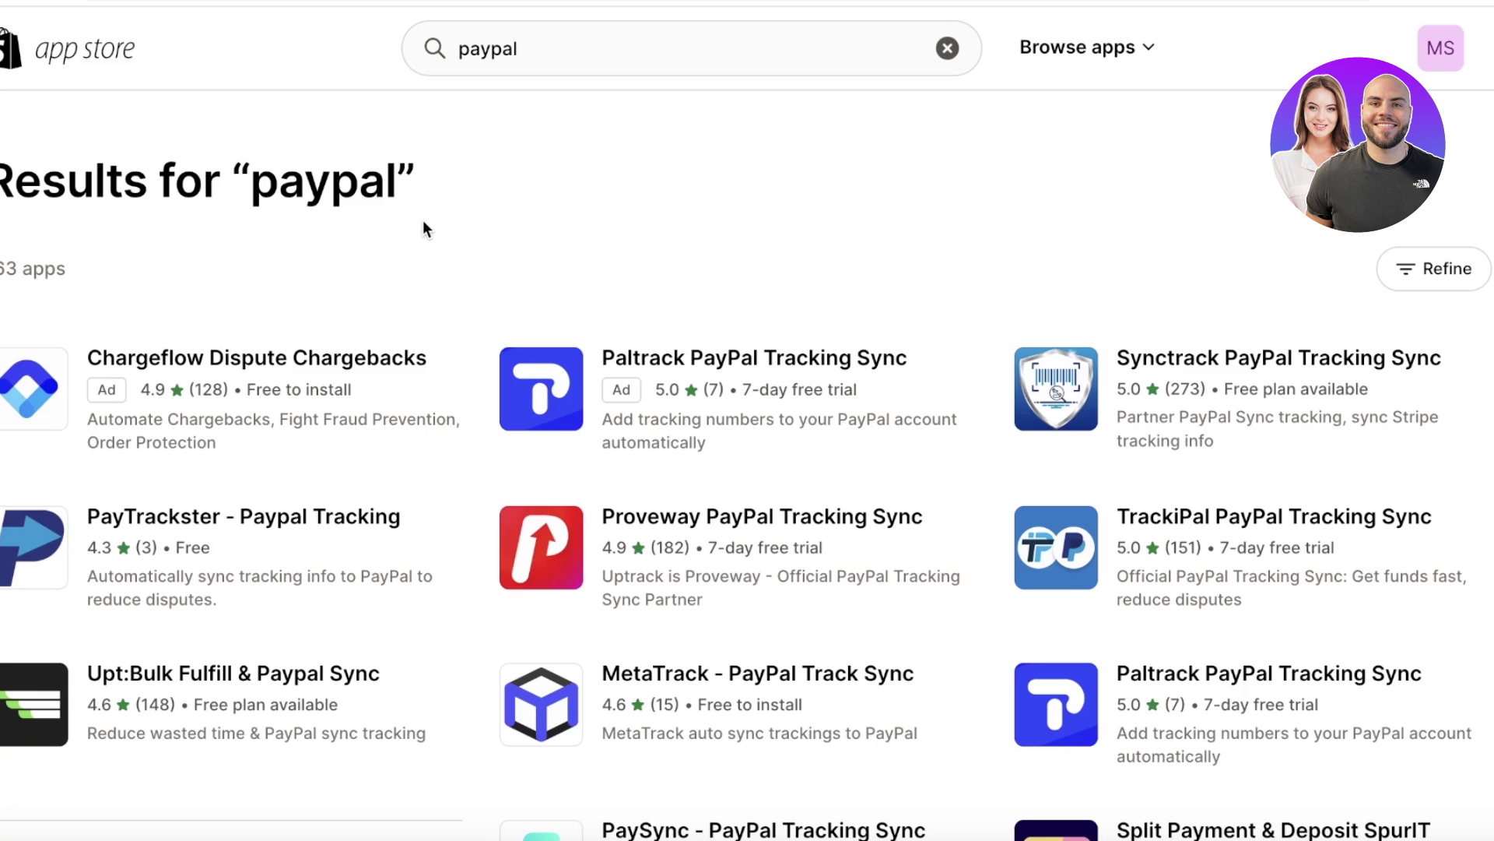
pyautogui.scroll(-3, 444, 187)
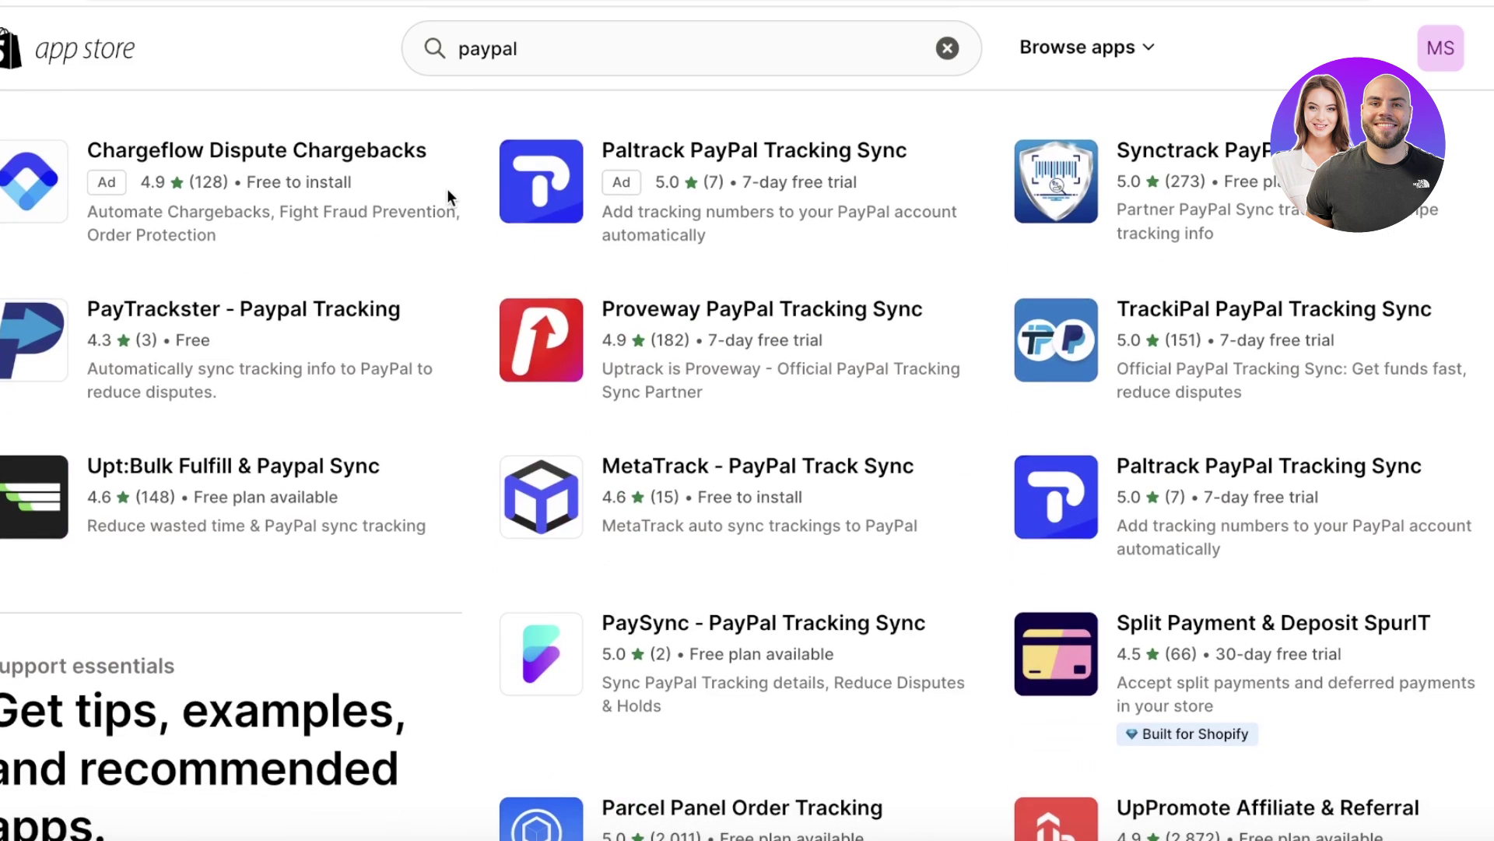
pyautogui.scroll(1, 449, 194)
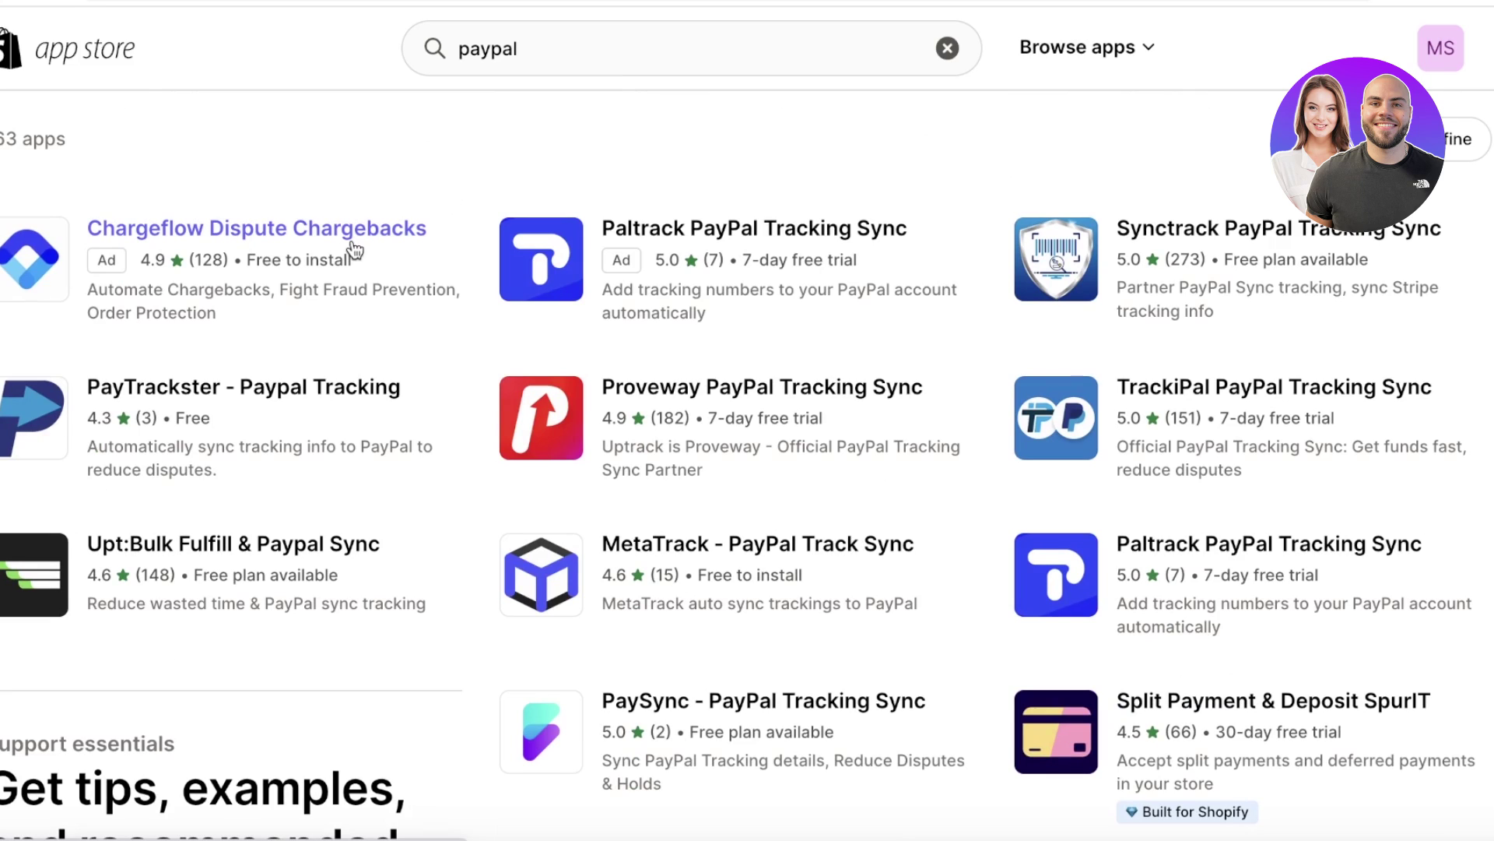
pyautogui.scroll(1, 1344, 360)
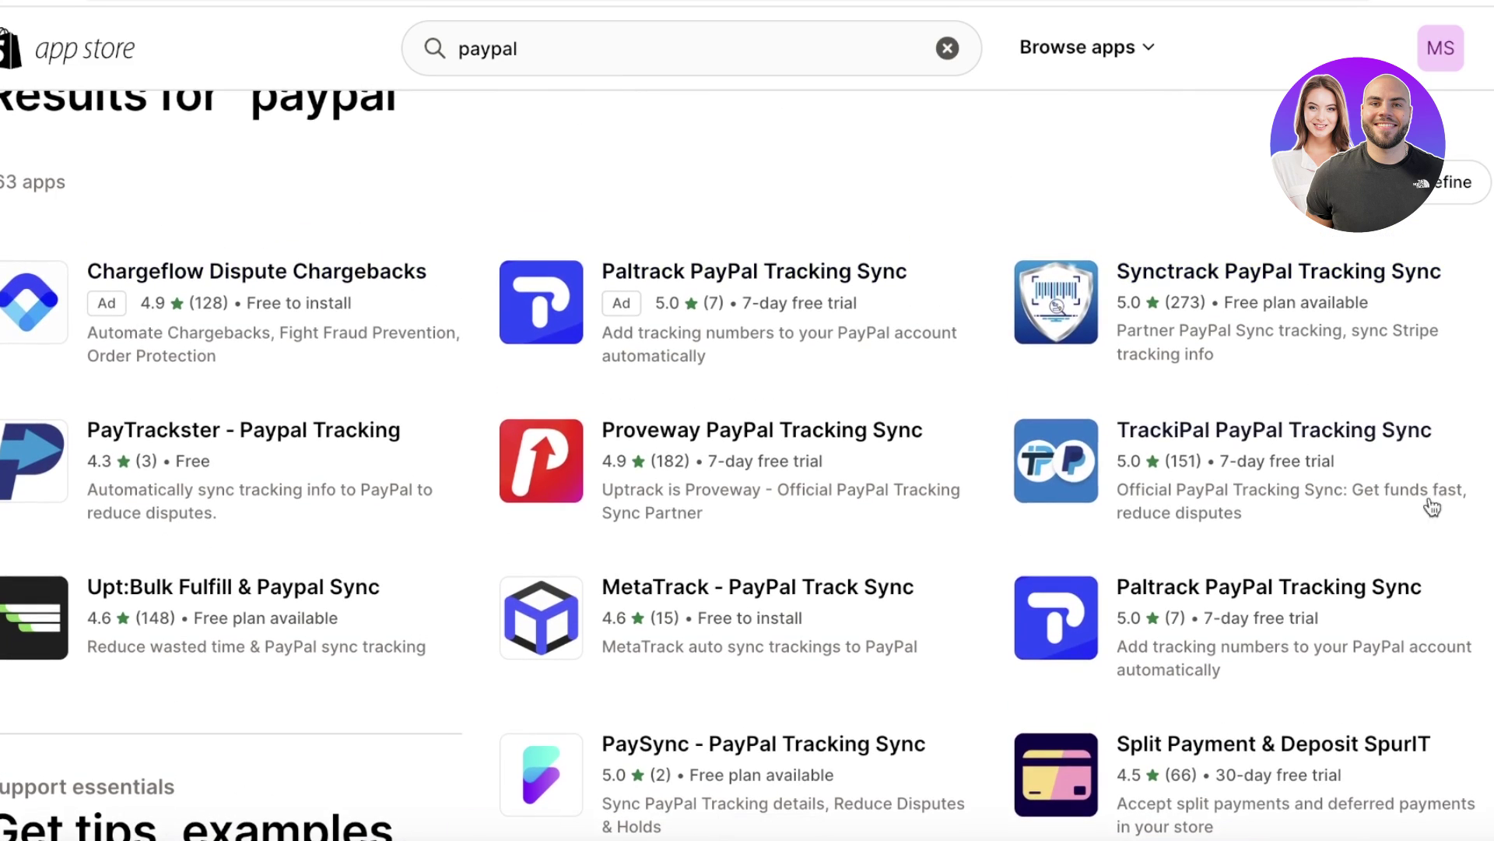
# Step: View the Proveway PayPal Tracking Sync app page, then return to the 'paypal' results
pyautogui.click(881, 484)
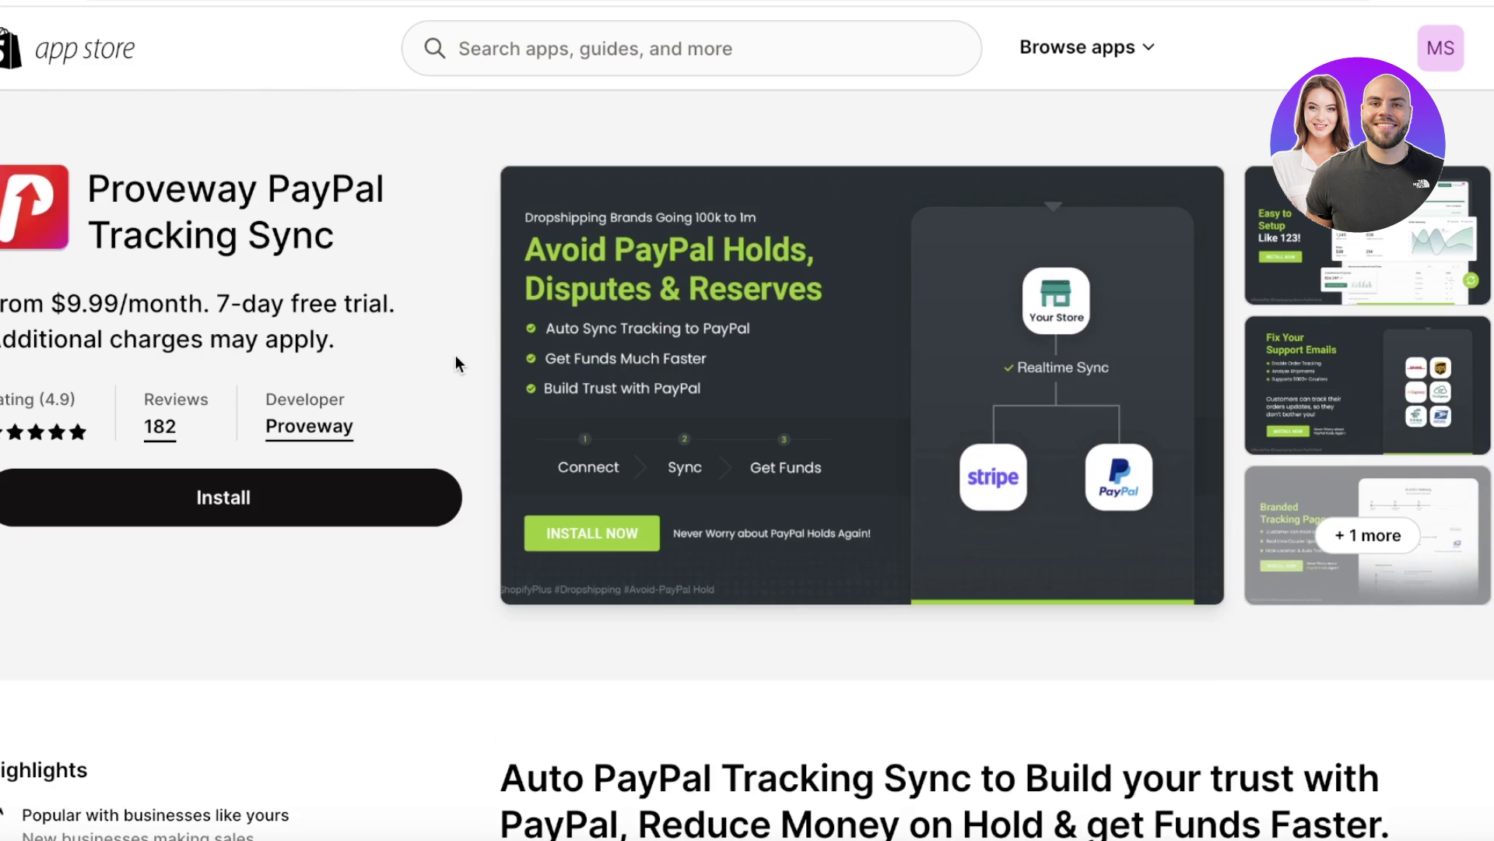
pyautogui.scroll(-9, 442, 351)
pyautogui.scroll(9, 447, 366)
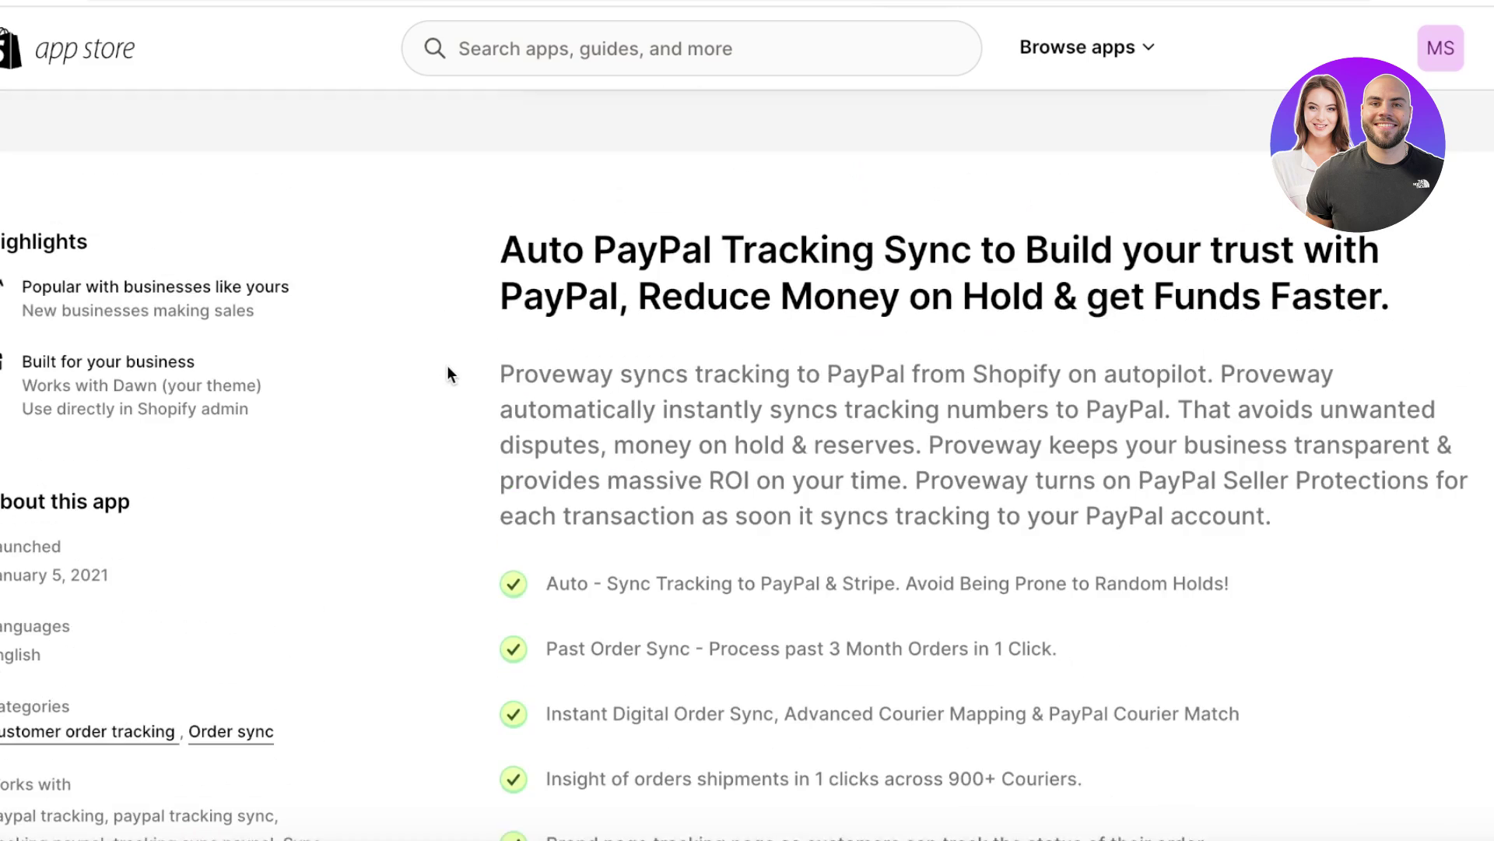
pyautogui.write('paypal')
pyautogui.press('Return')
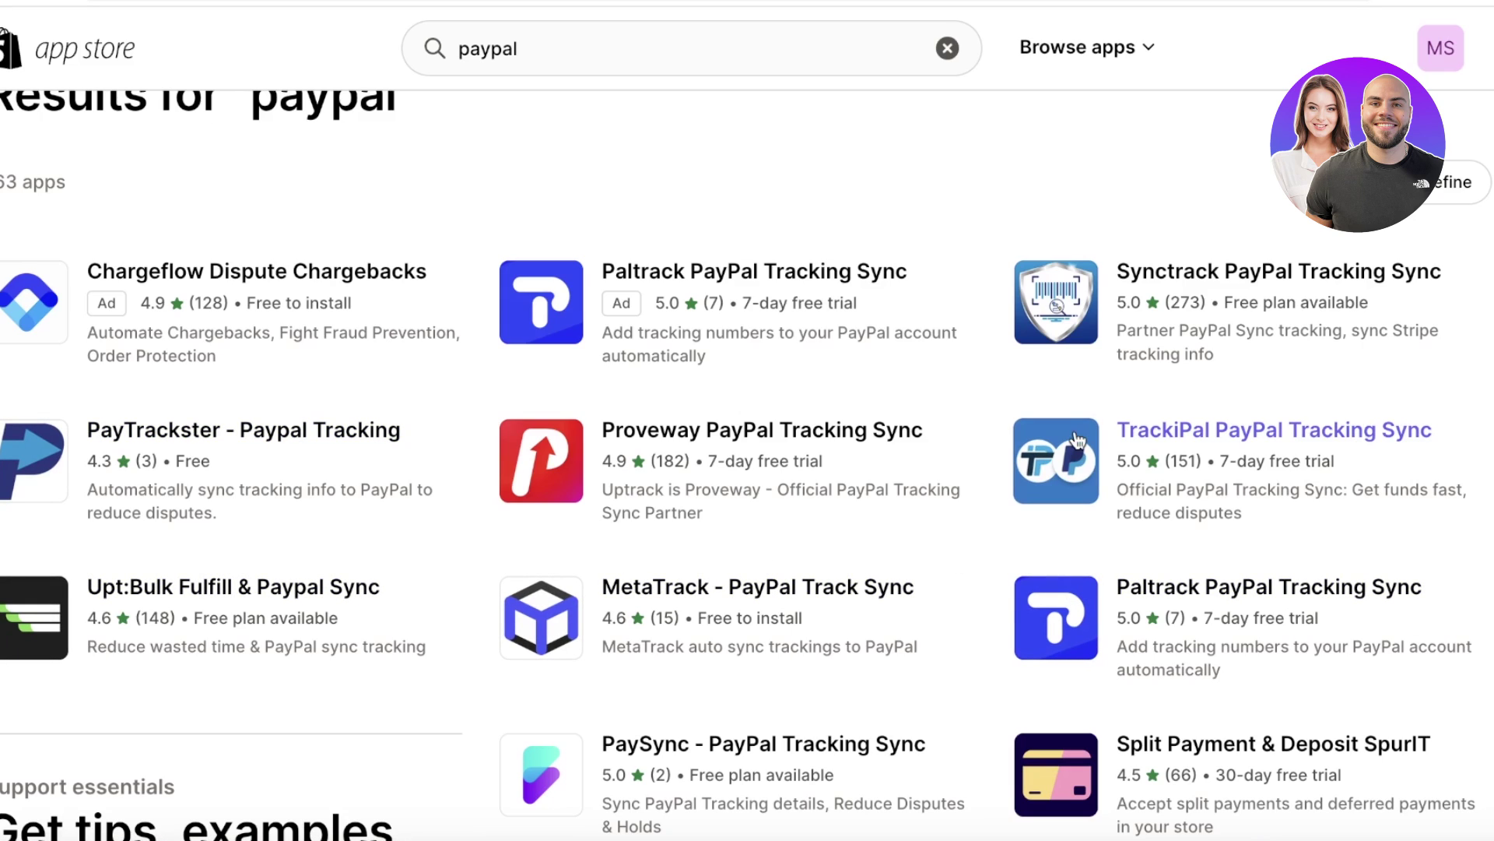
# Step: Check the PayTrackster app page, then reopen Proveway PayPal Tracking Sync
pyautogui.click(159, 432)
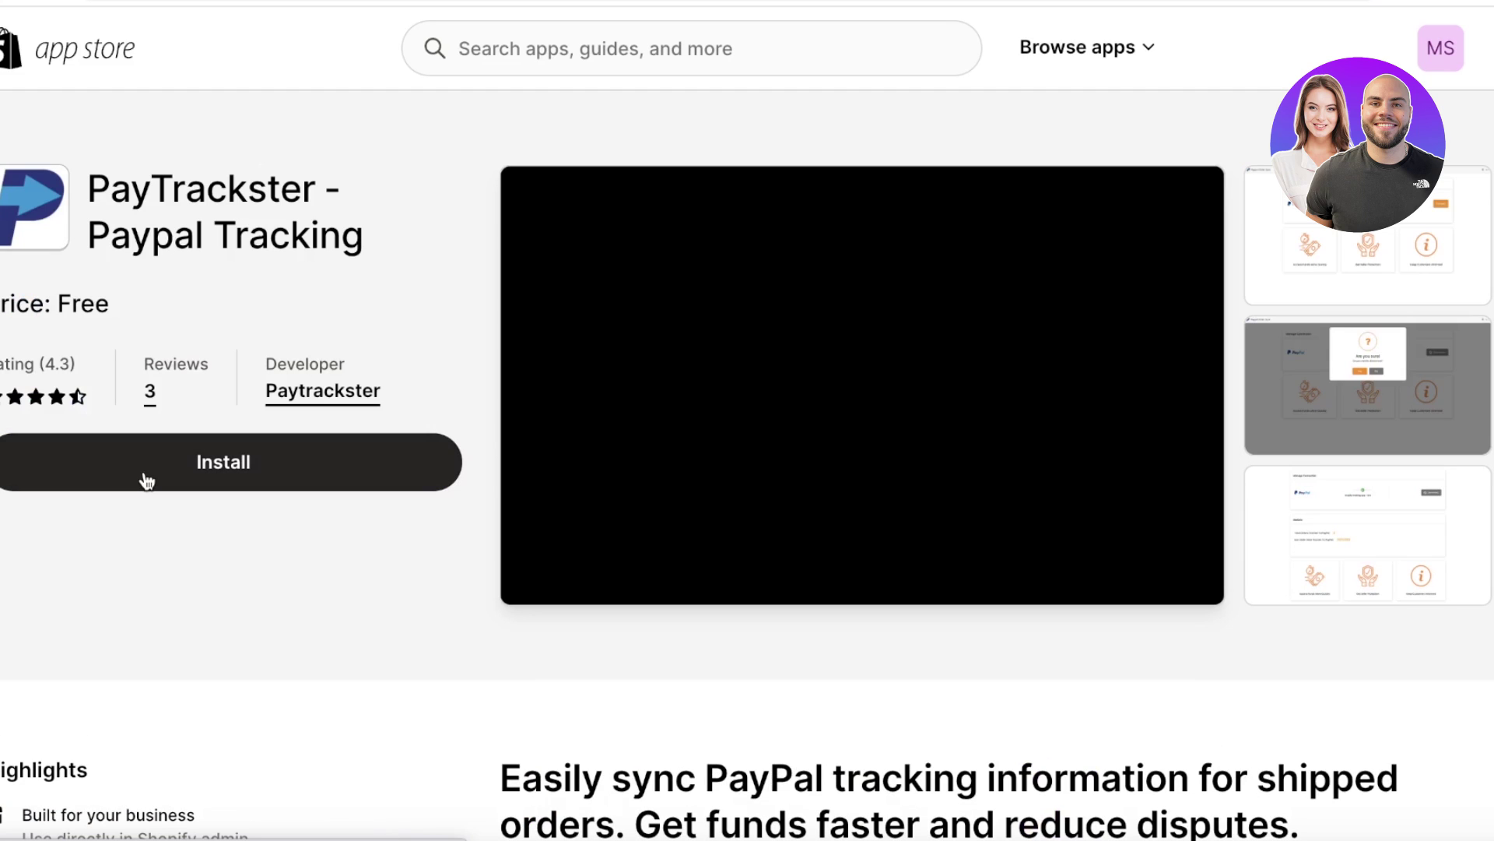
pyautogui.scroll(-8, 144, 476)
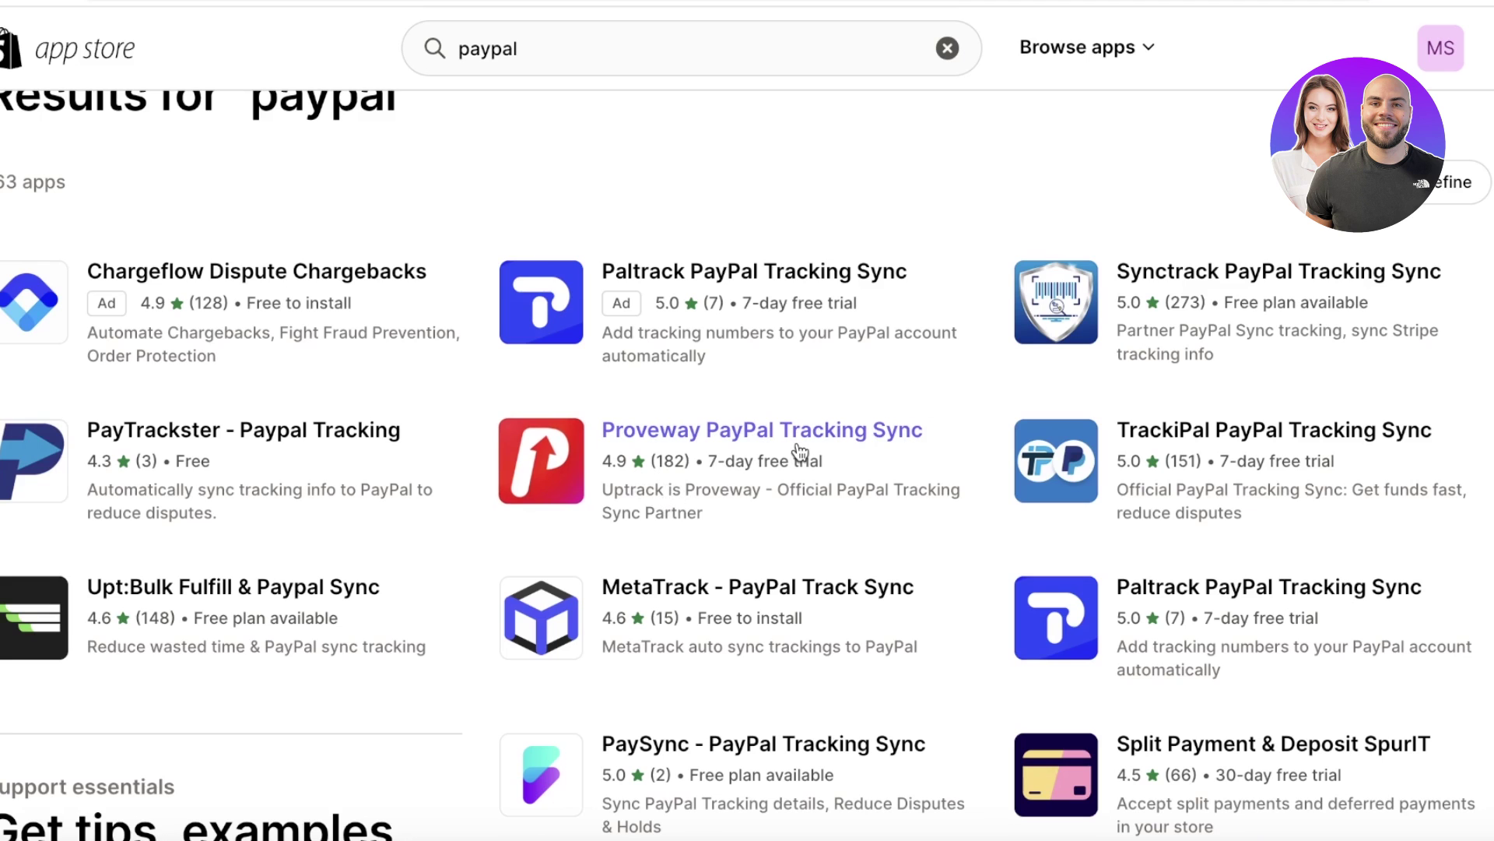
pyautogui.click(800, 450)
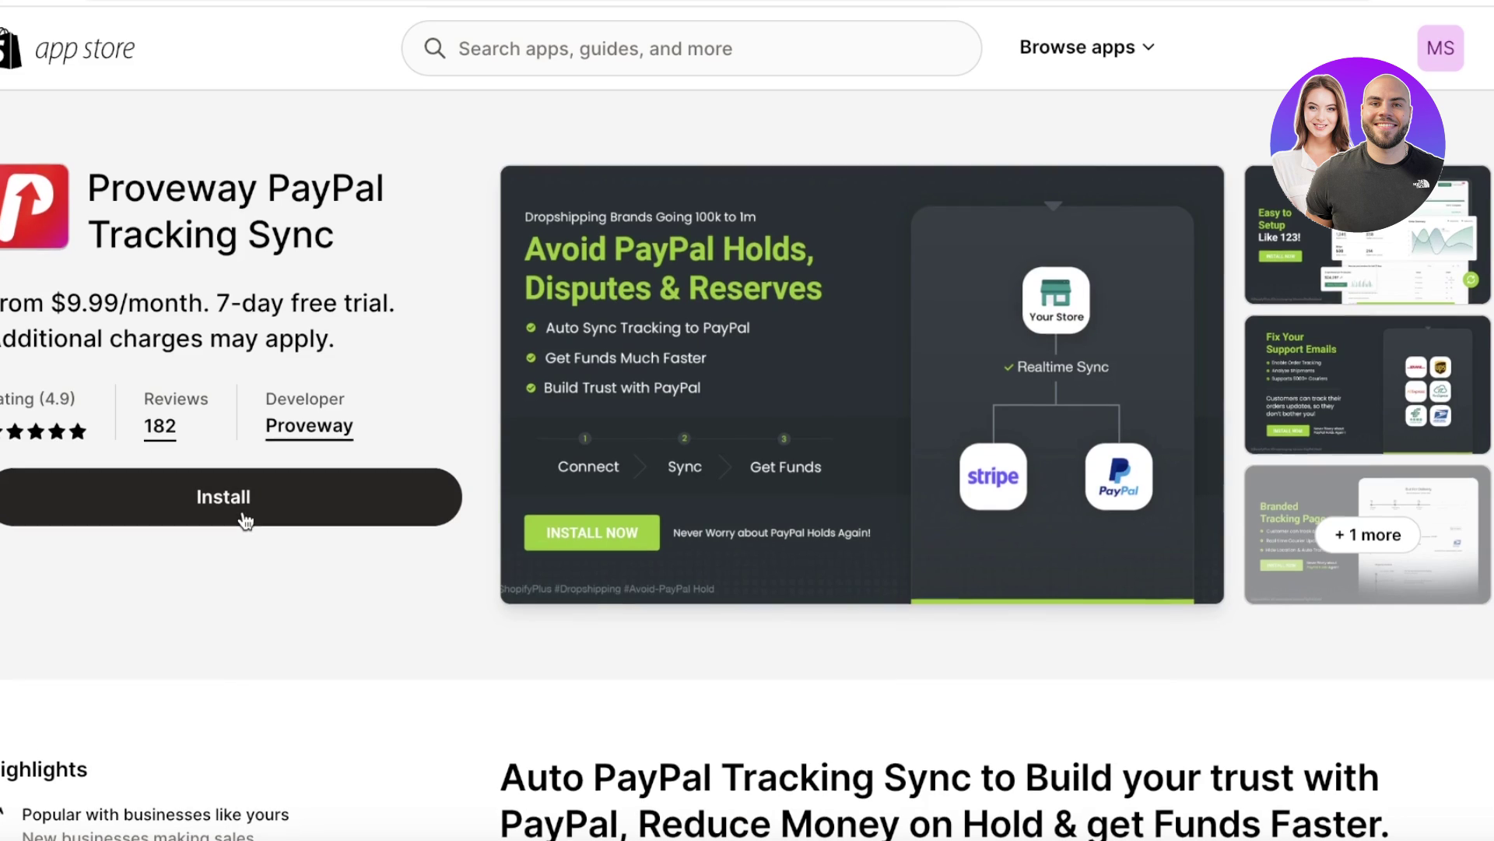
pyautogui.scroll(-1, 226, 516)
# Step: Install Proveway PayPal Tracking Sync and approve its store permissions
pyautogui.click(273, 462)
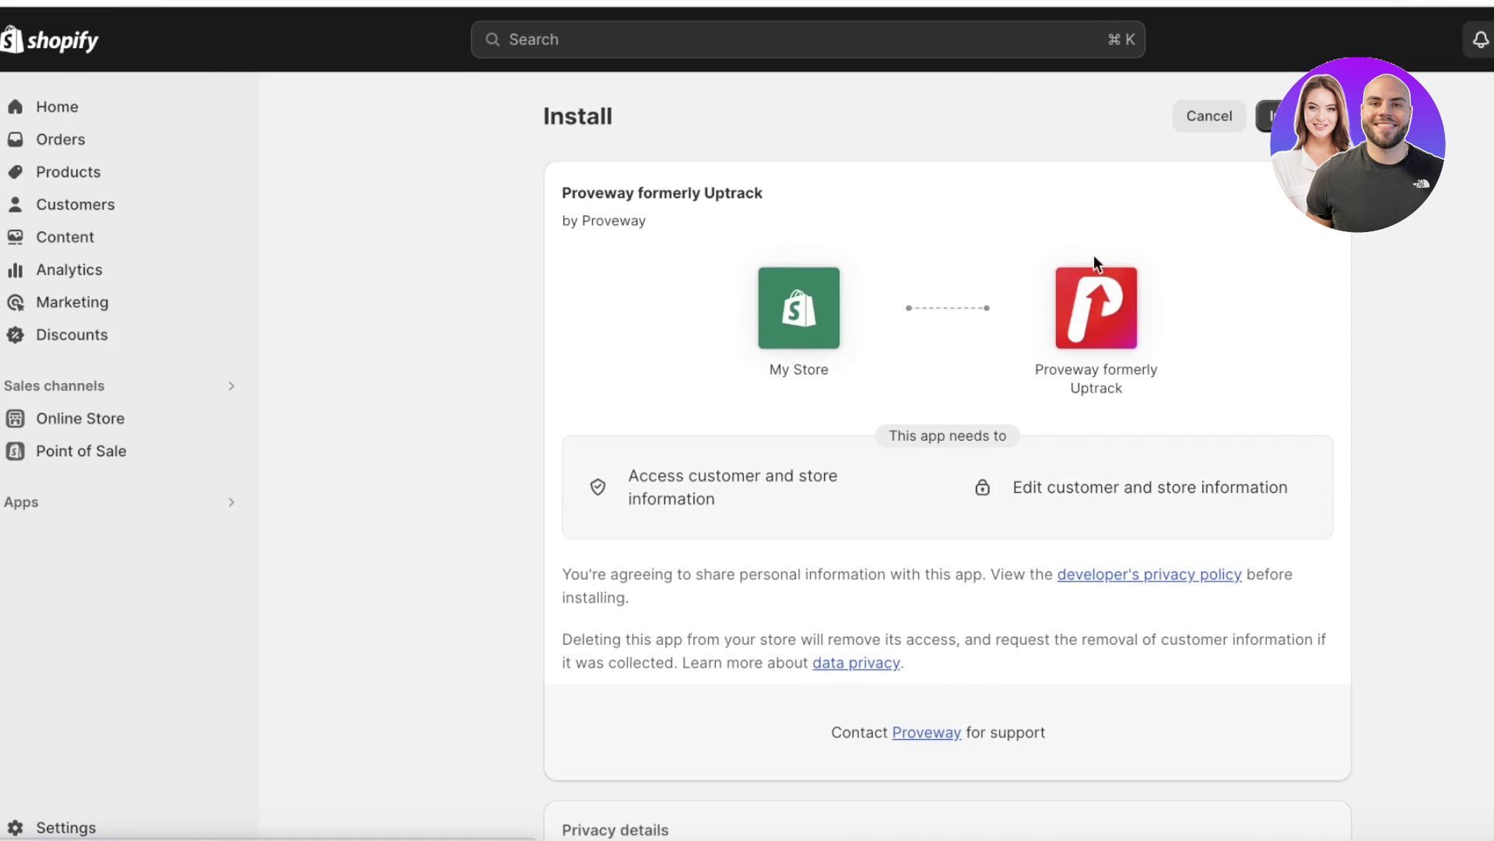
pyautogui.click(1276, 117)
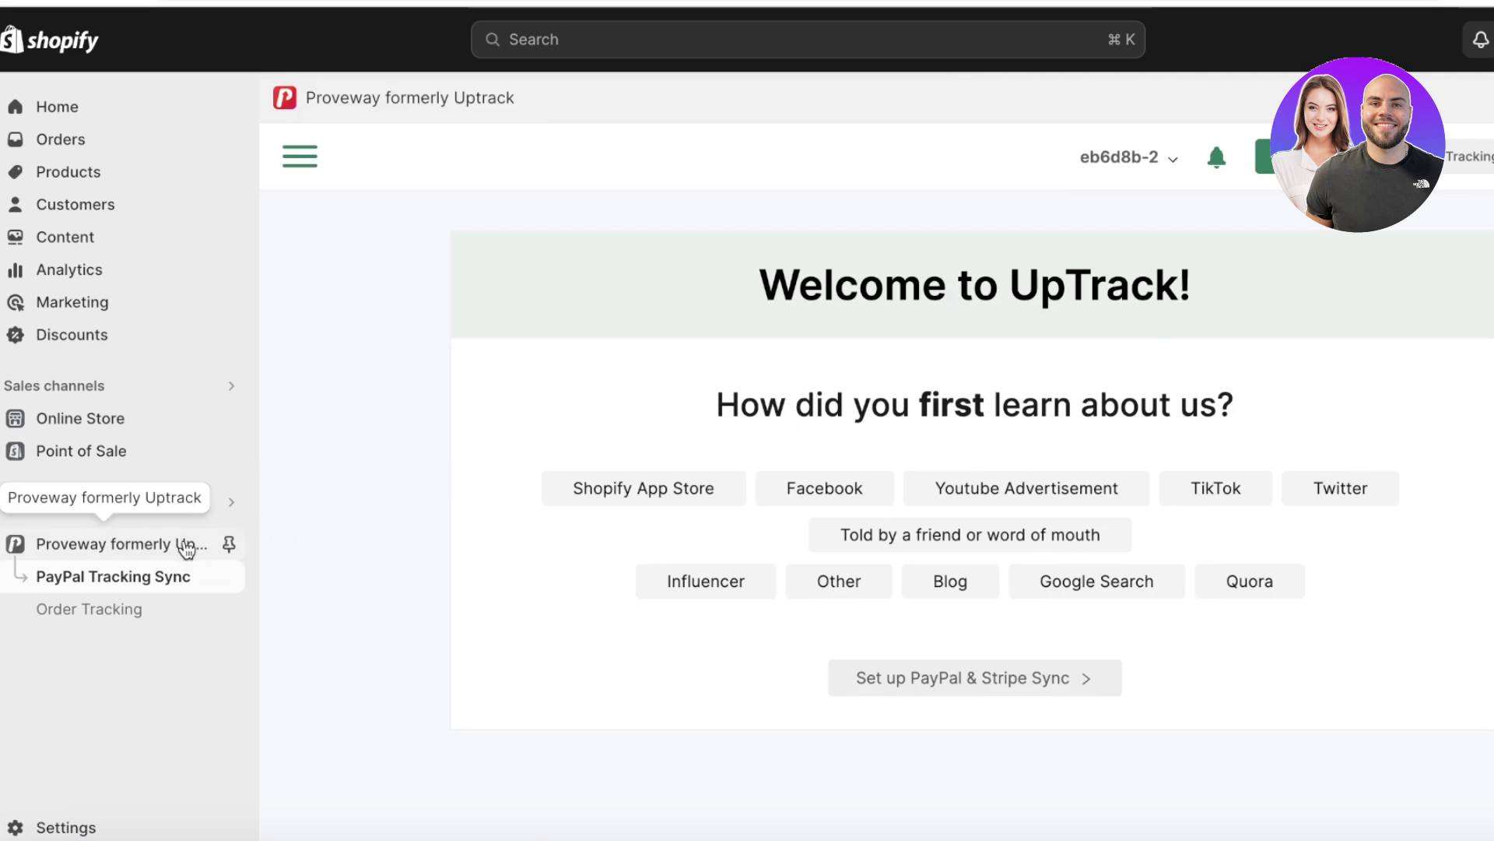
# Step: Pin Proveway to the navigation and pick an answer on the Welcome to UpTrack survey
pyautogui.click(228, 544)
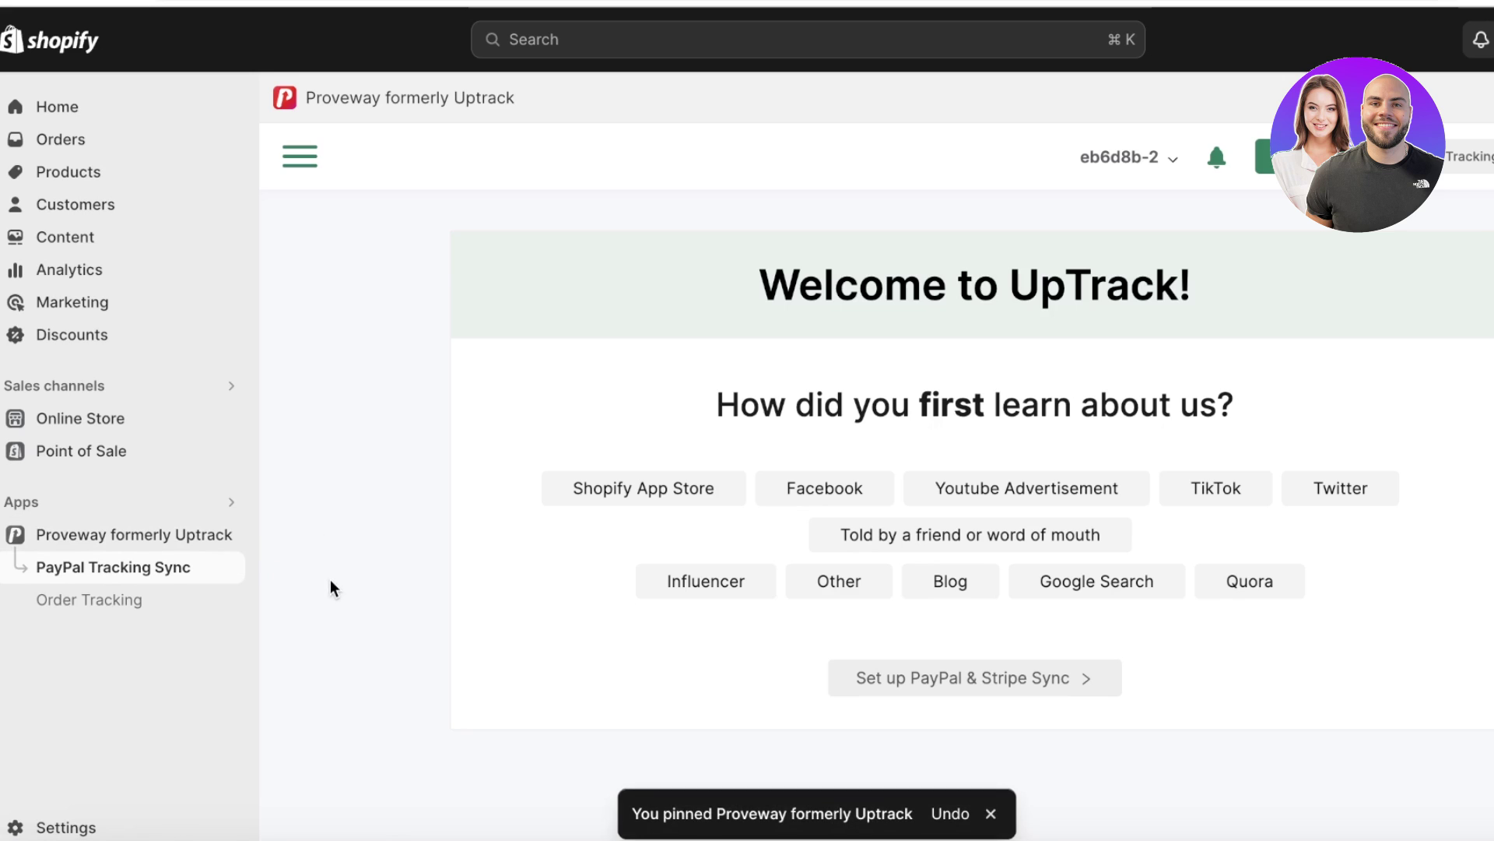
pyautogui.scroll(-1, 338, 561)
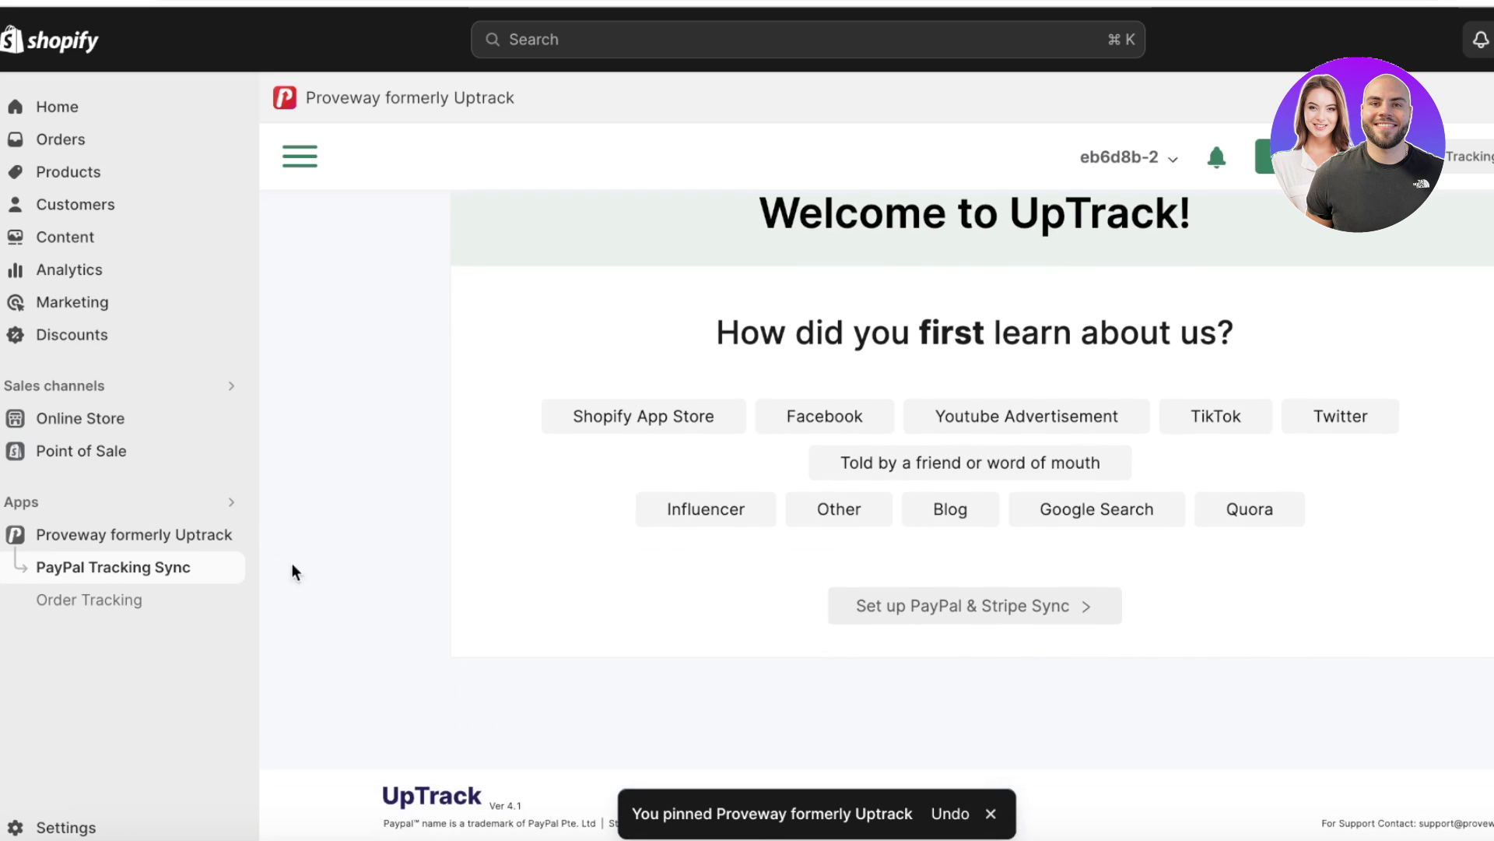
pyautogui.click(693, 416)
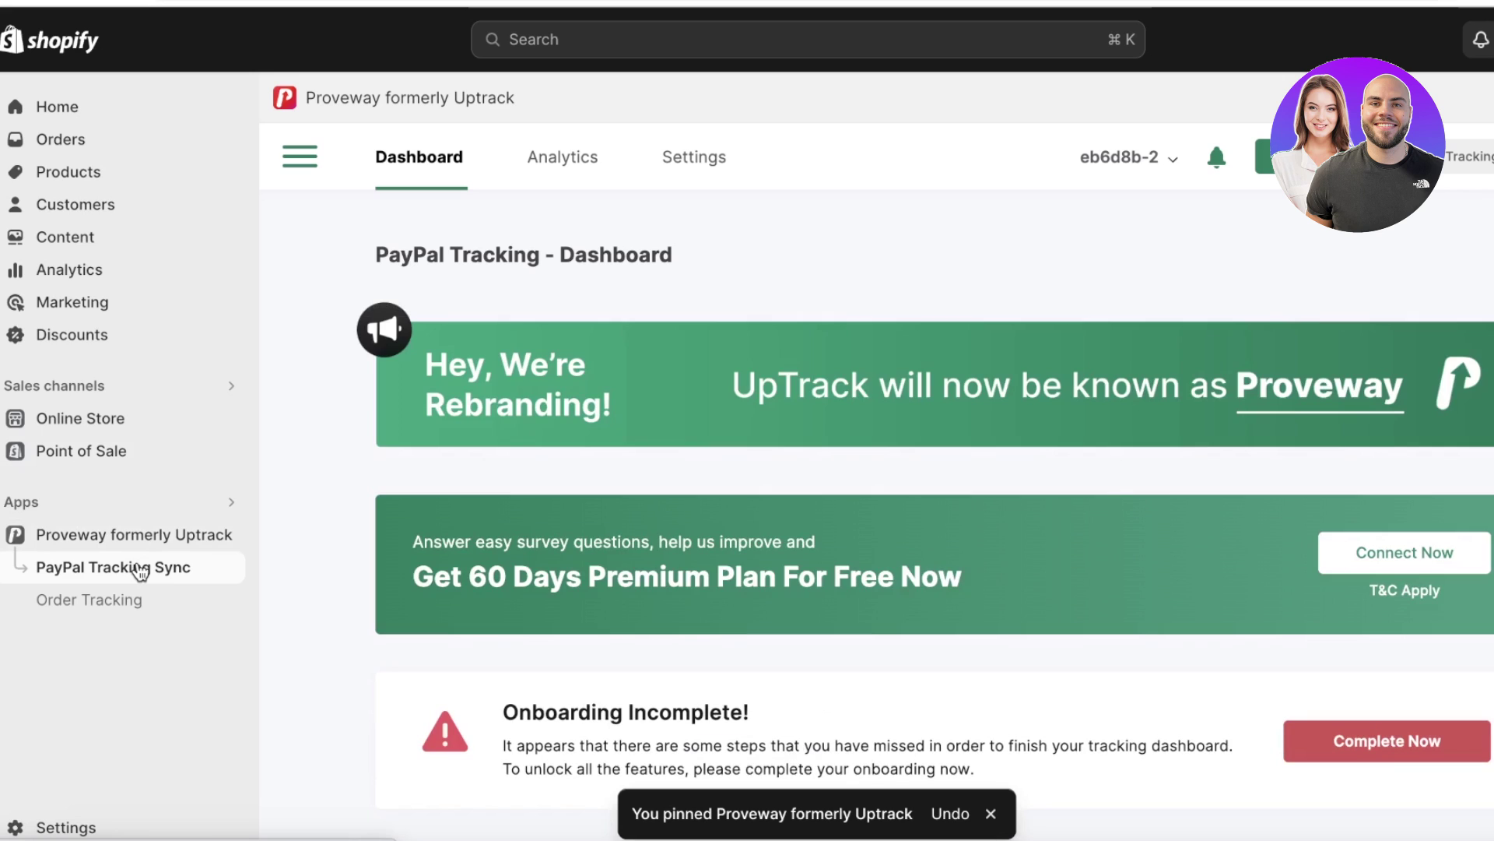
pyautogui.scroll(-3, 1004, 553)
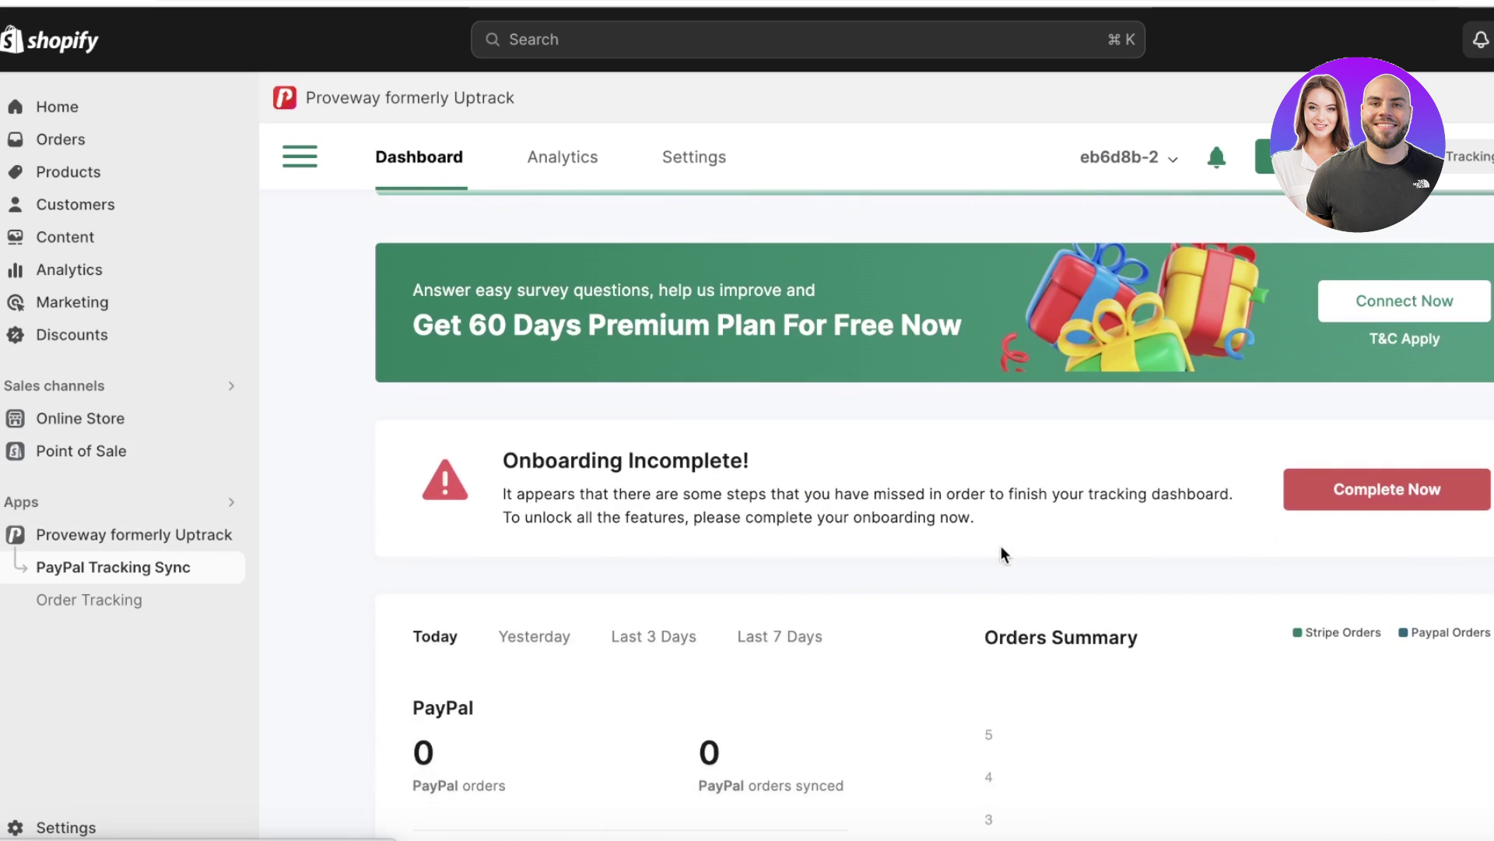
pyautogui.scroll(-7, 1048, 264)
pyautogui.scroll(10, 995, 340)
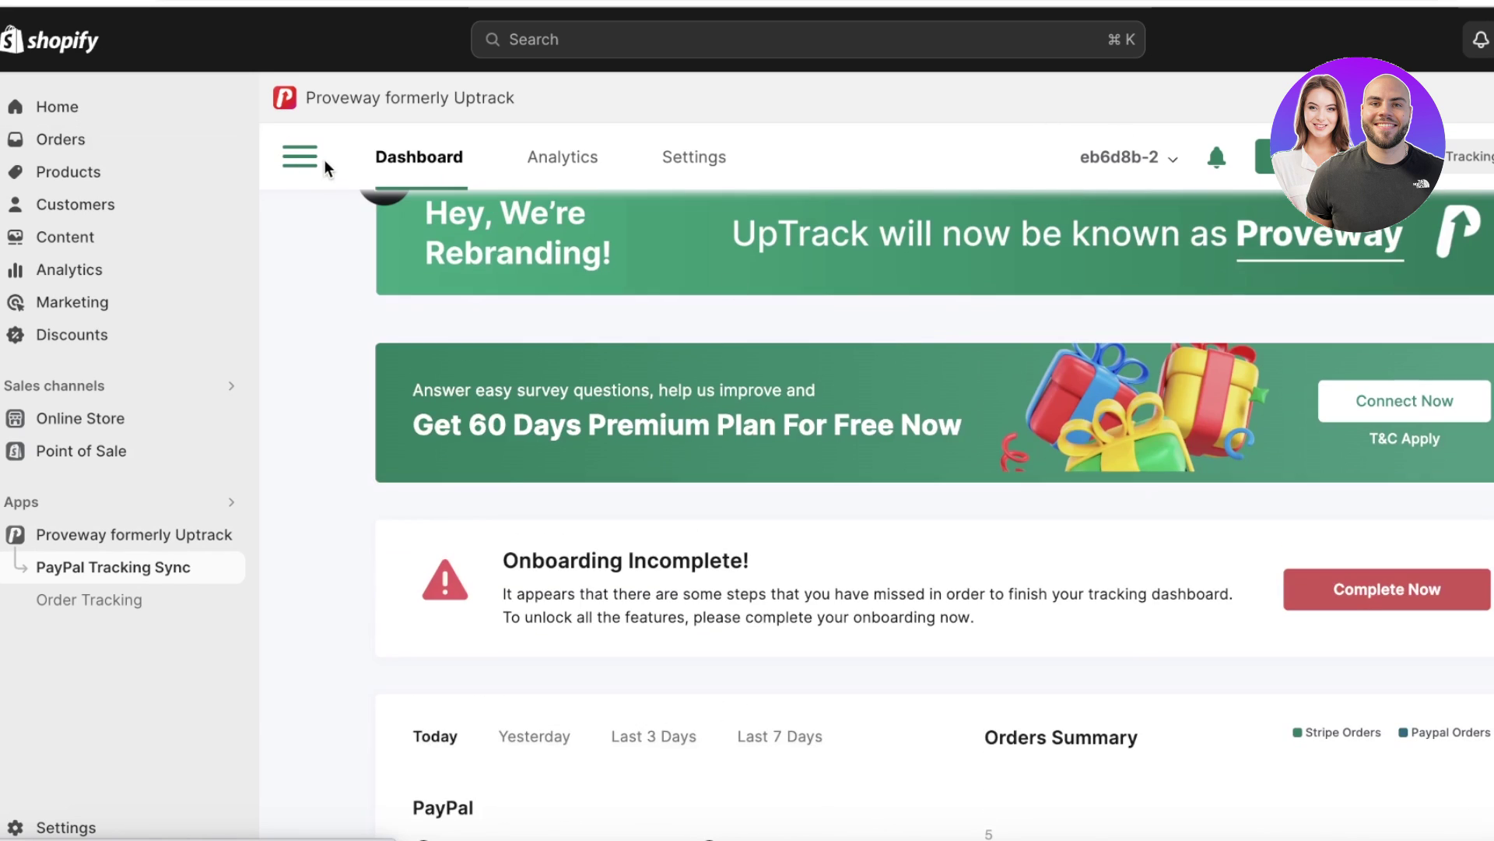
pyautogui.click(147, 533)
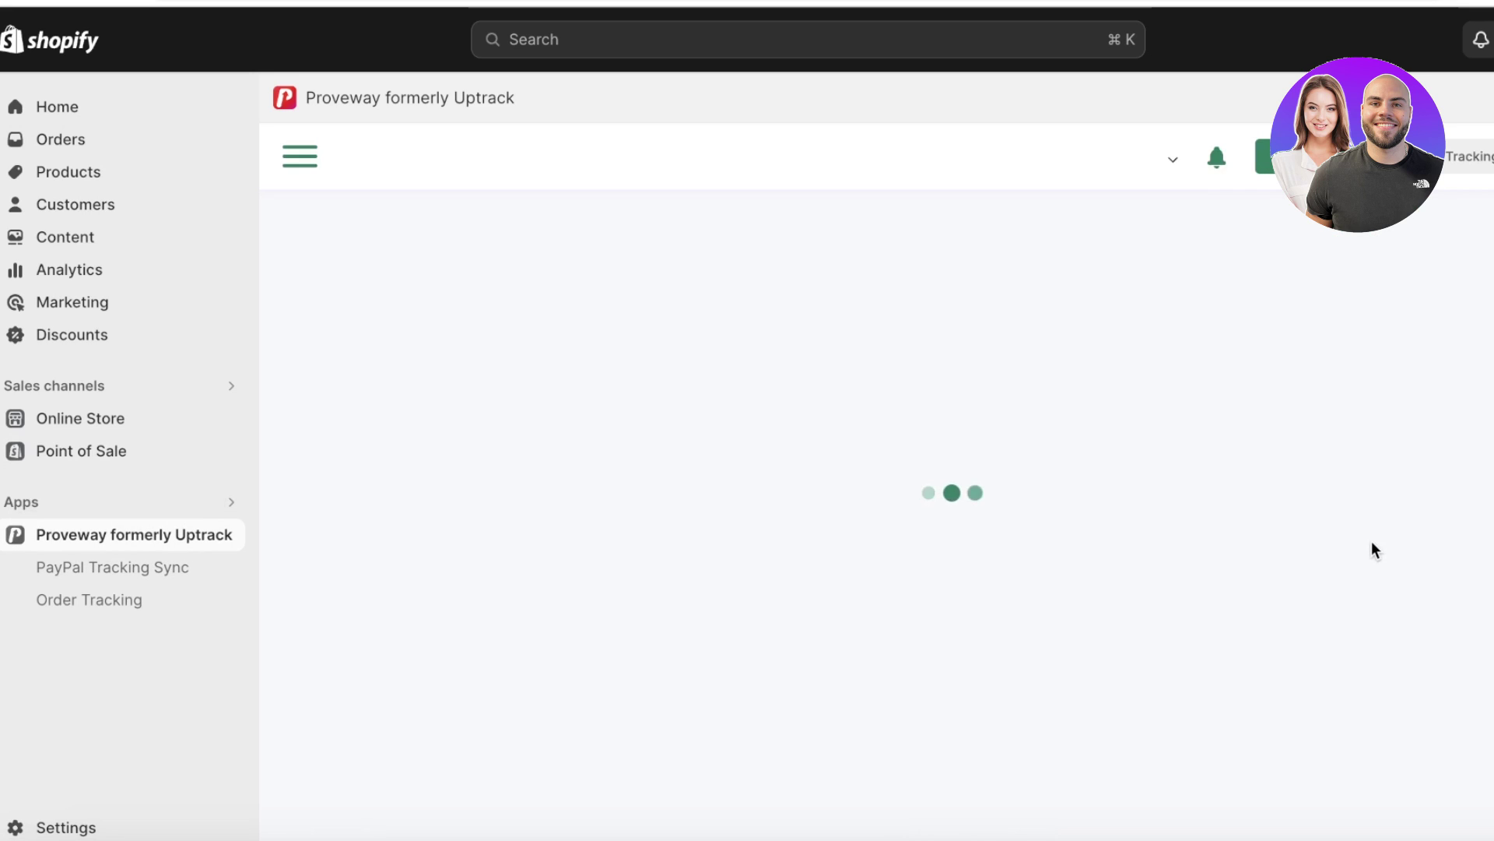
# Step: Answer 'Youtube Advertisement' and scroll through the $9.99 and $19.99 monthly plans
pyautogui.scroll(-2, 1346, 393)
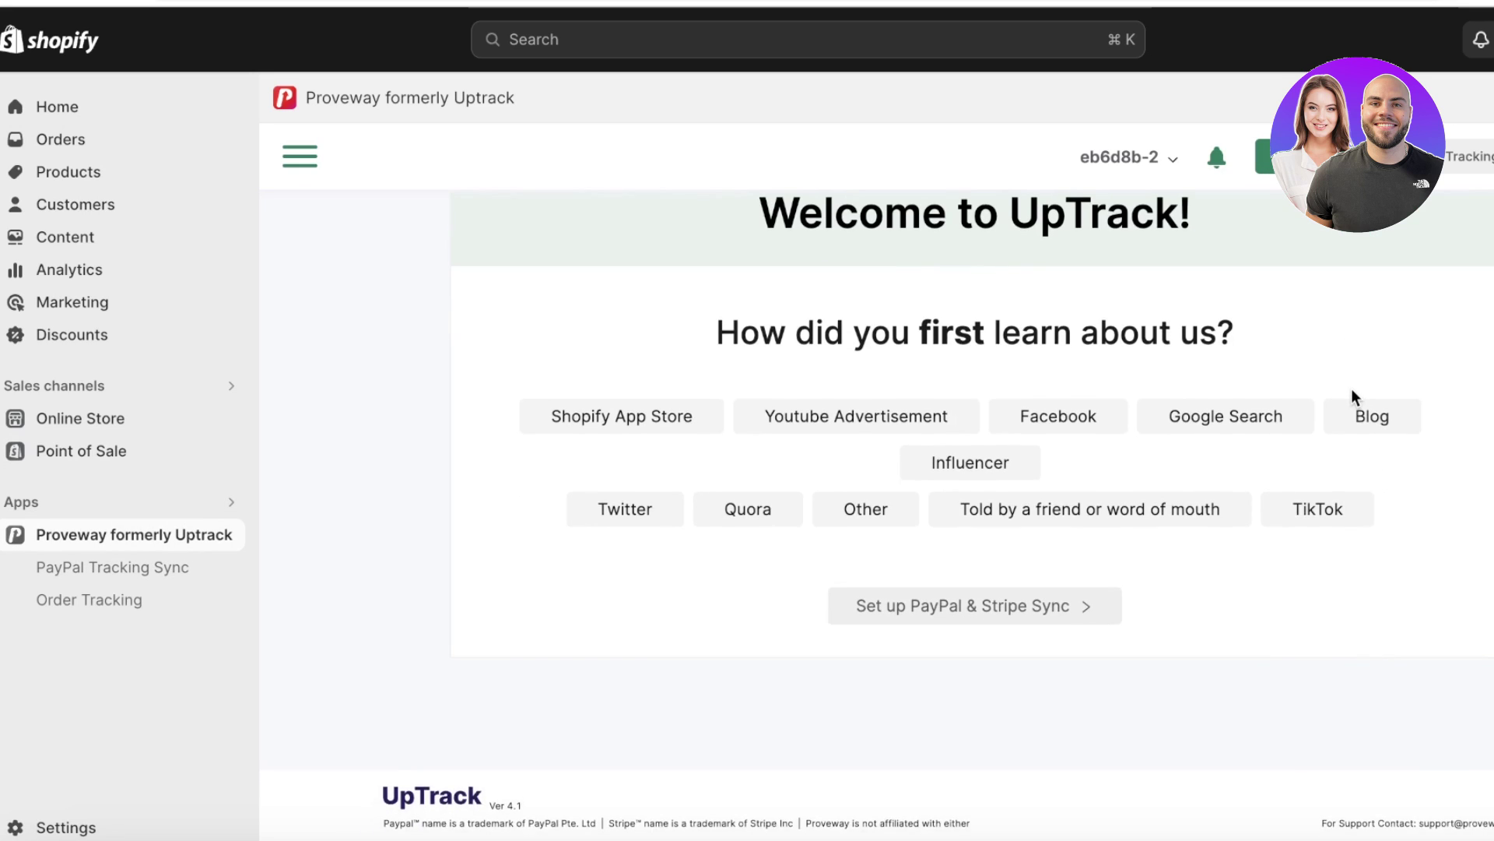
pyautogui.scroll(2, 1351, 390)
pyautogui.click(814, 484)
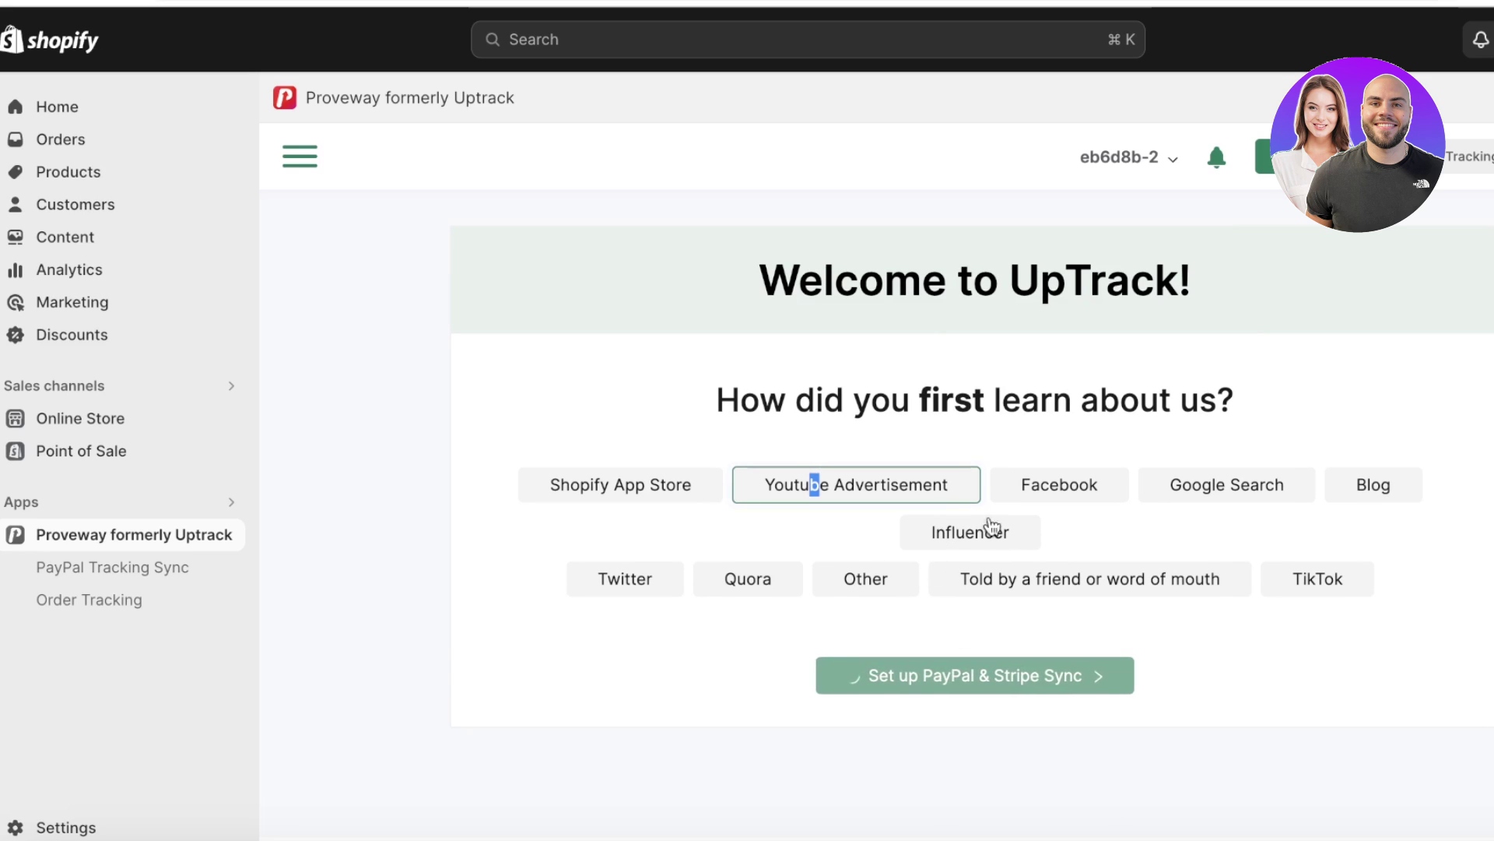
pyautogui.scroll(-9, 898, 604)
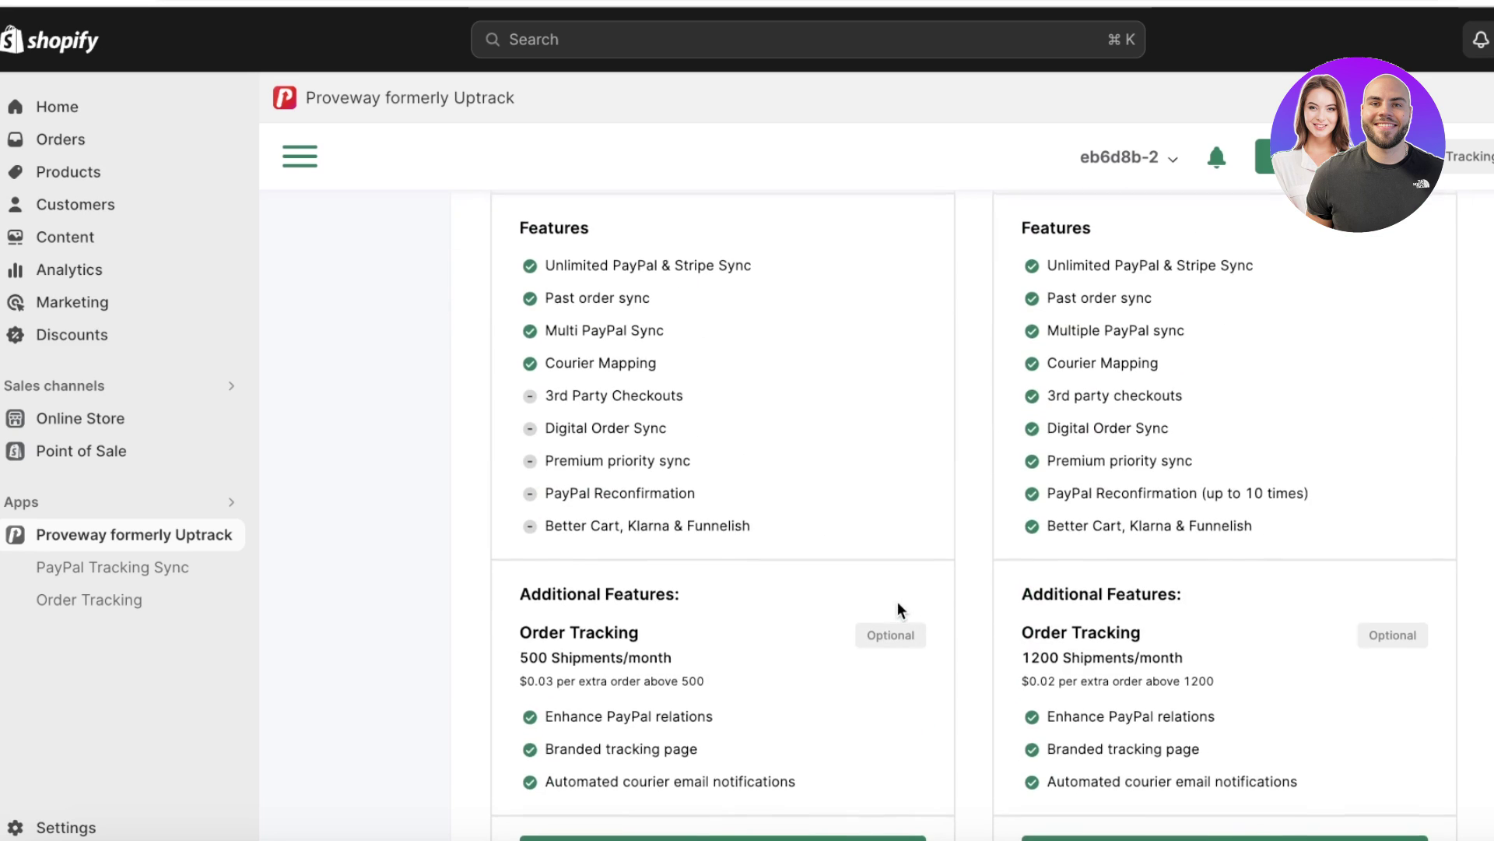
pyautogui.scroll(9, 734, 534)
pyautogui.scroll(-3, 704, 530)
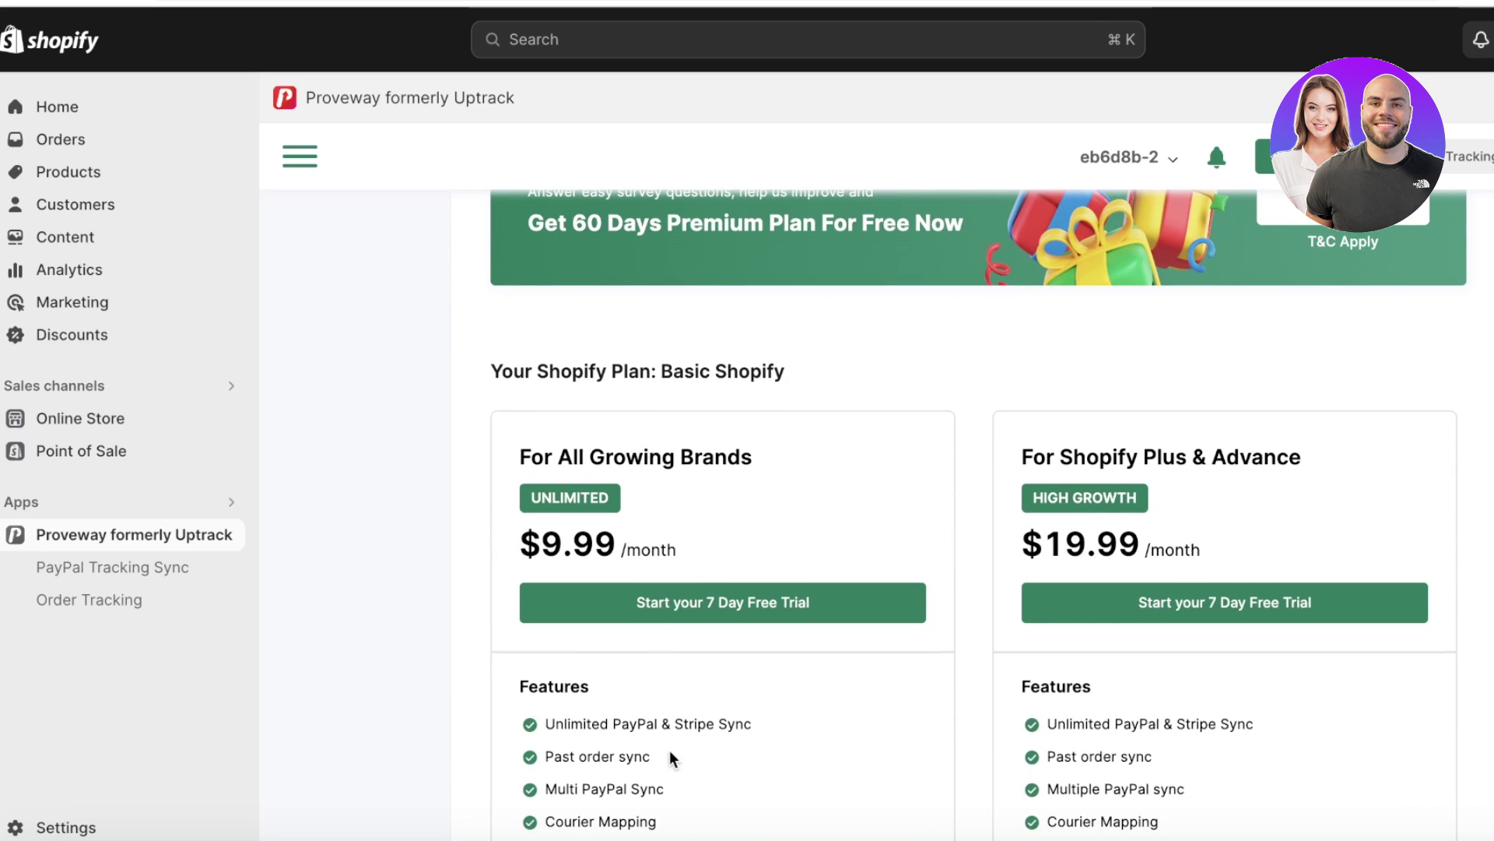
pyautogui.scroll(-12, 674, 758)
pyautogui.scroll(12, 660, 359)
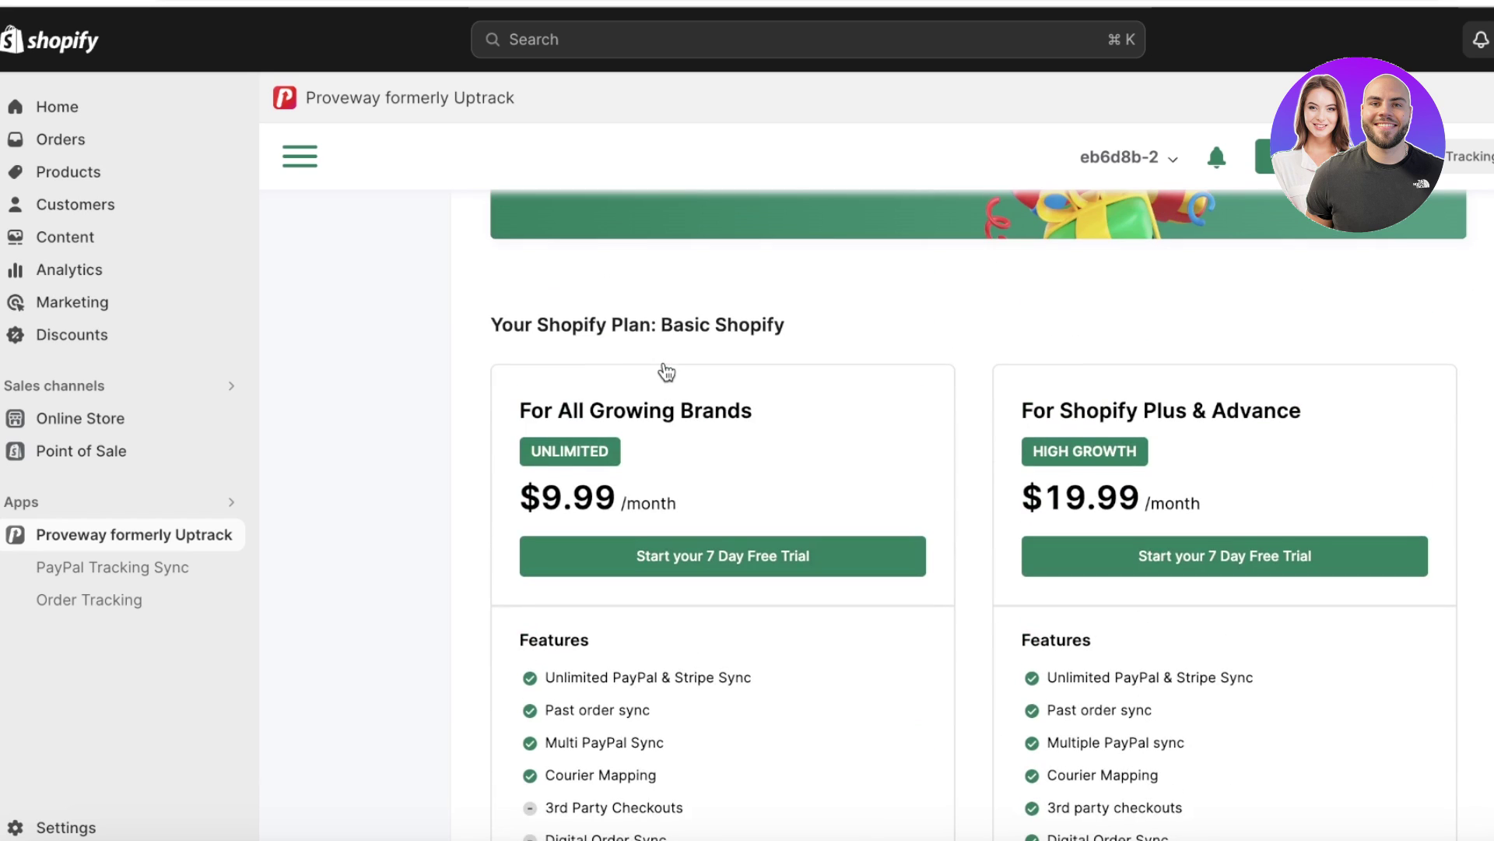
pyautogui.scroll(-10, 729, 558)
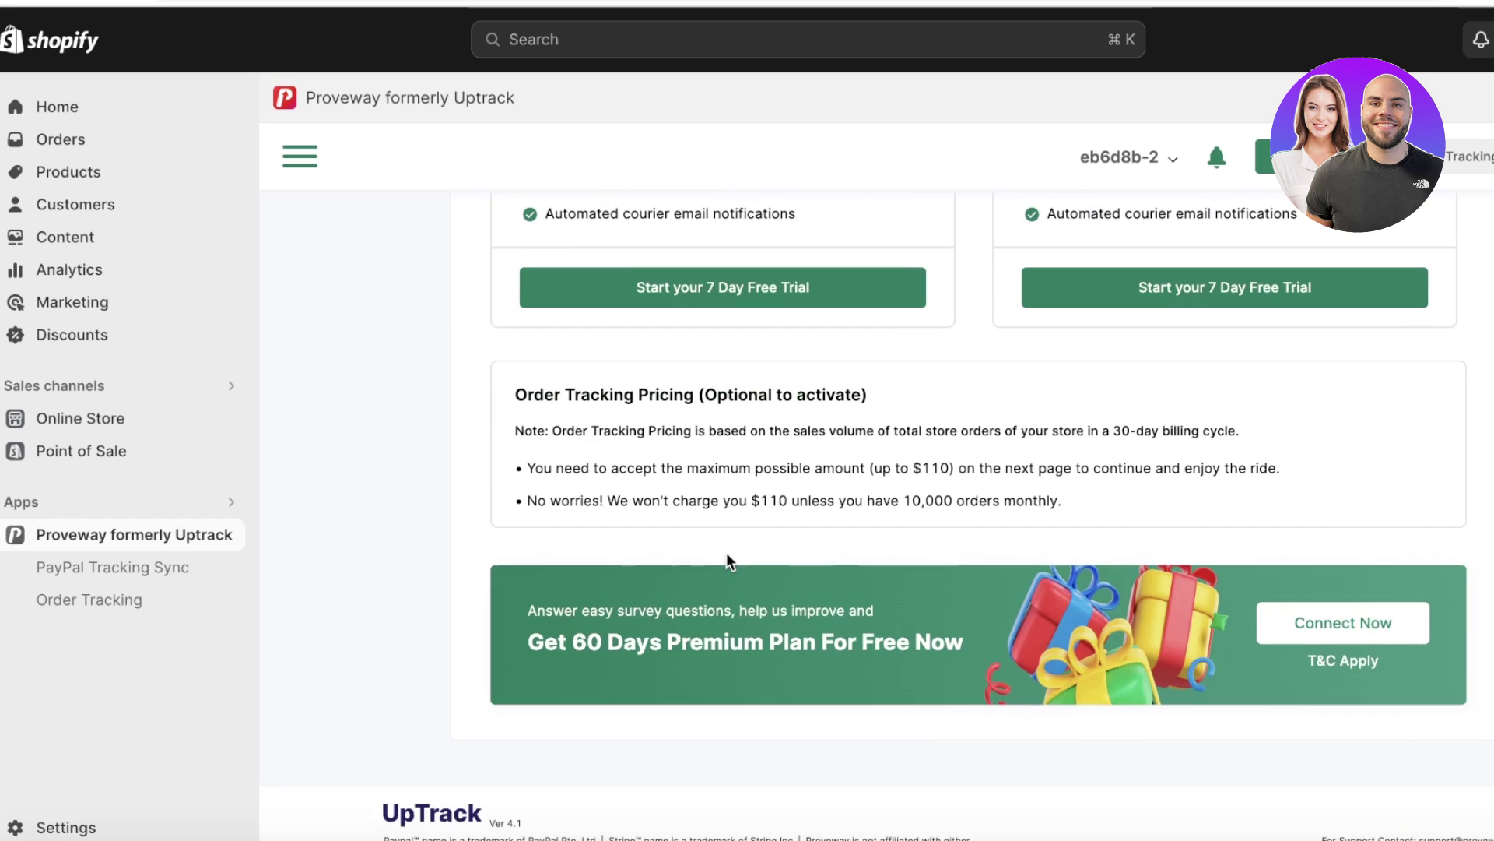
# Step: Start the 7-day free trial of the $9.99 Unlimited plan and approve the subscription
pyautogui.click(705, 315)
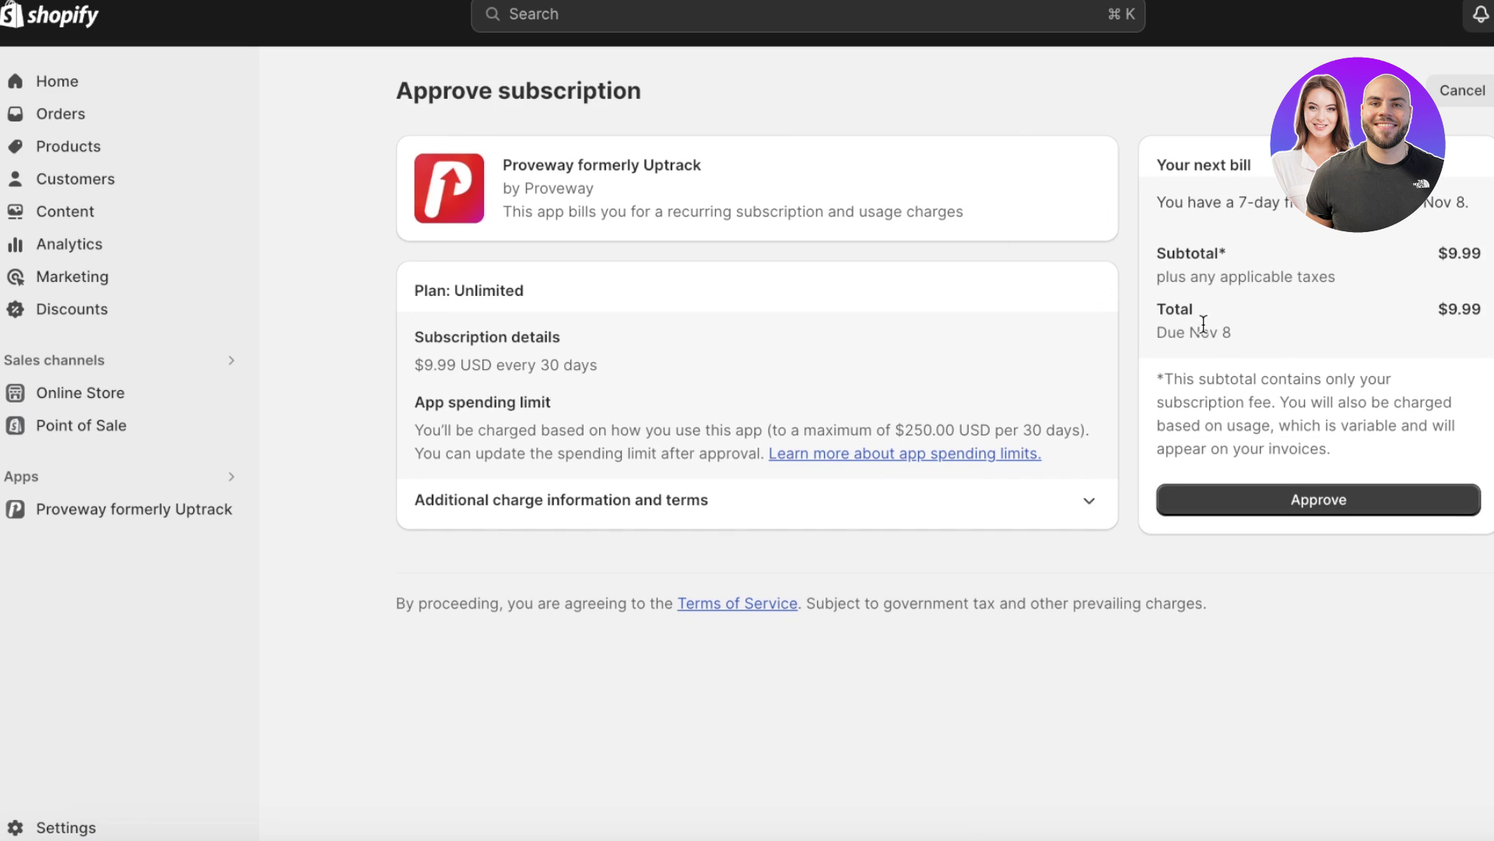
pyautogui.click(1320, 502)
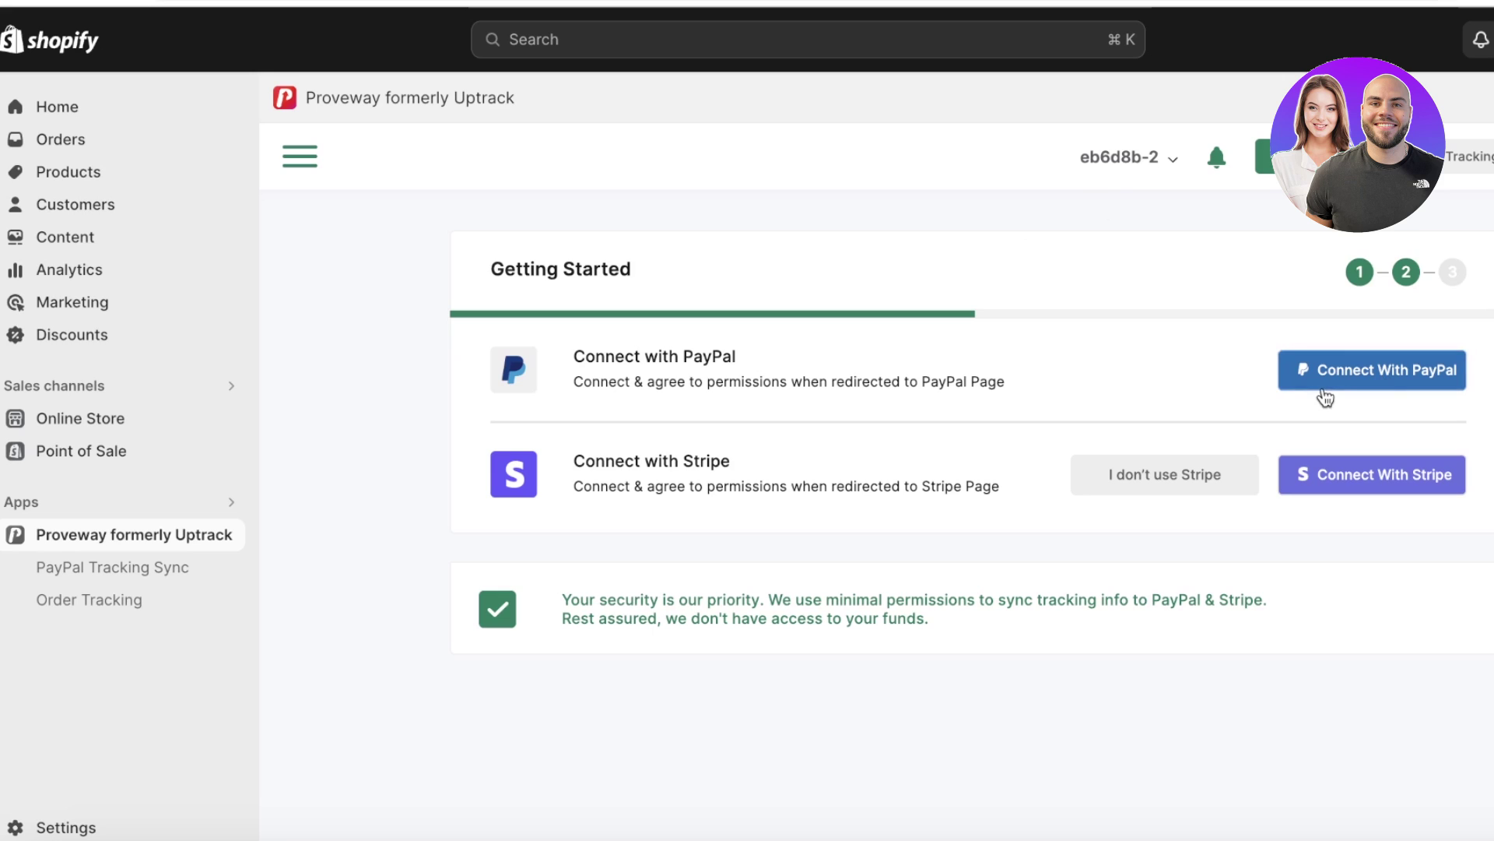
# Step: Start the PayPal connection, leave it unfinished, and go to Proveway's PayPal Tracking dashboard
pyautogui.click(1340, 373)
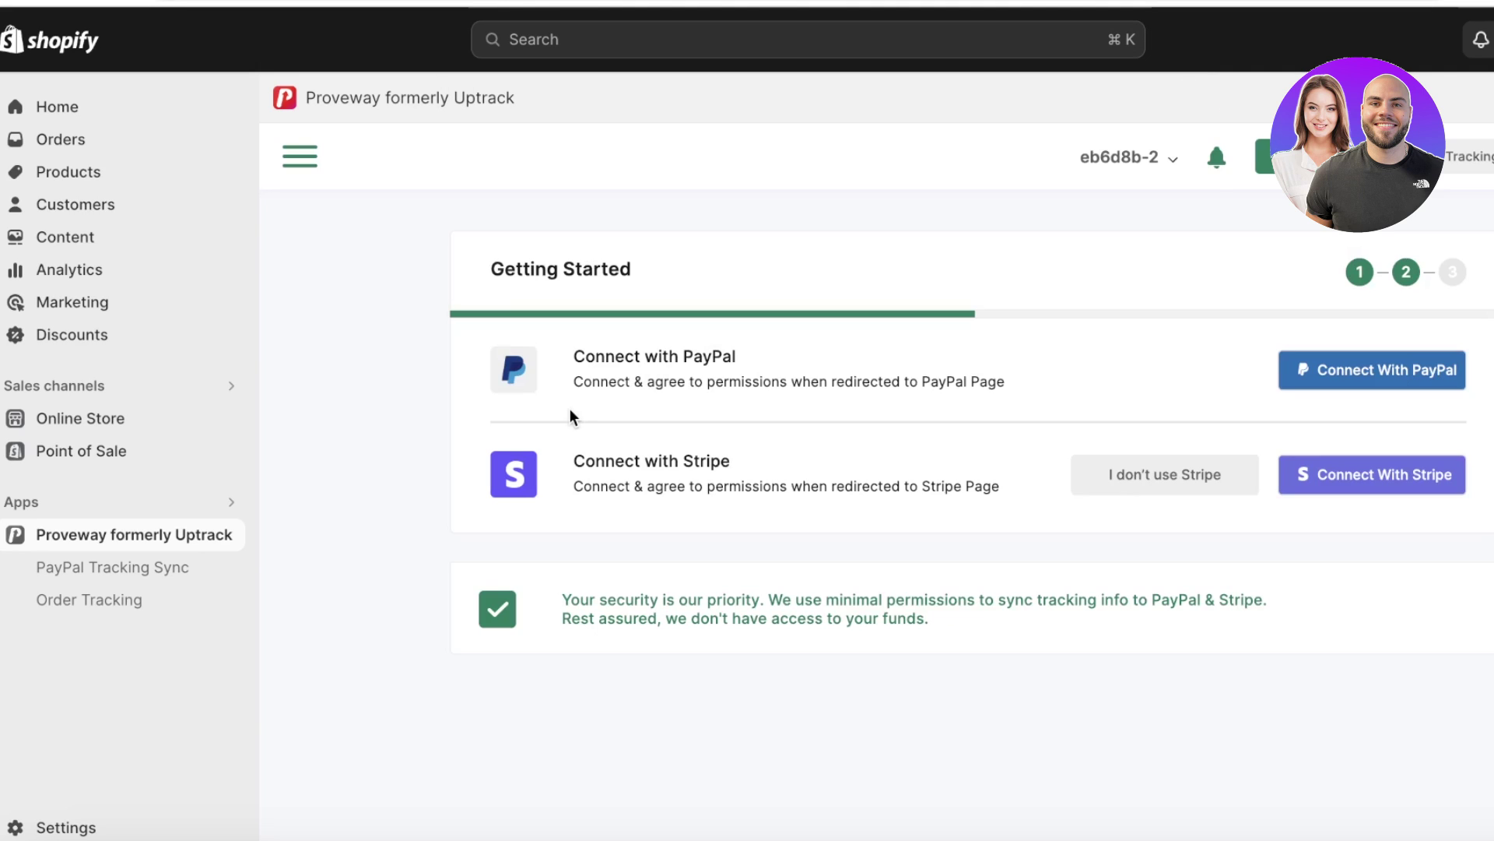
pyautogui.click(1445, 173)
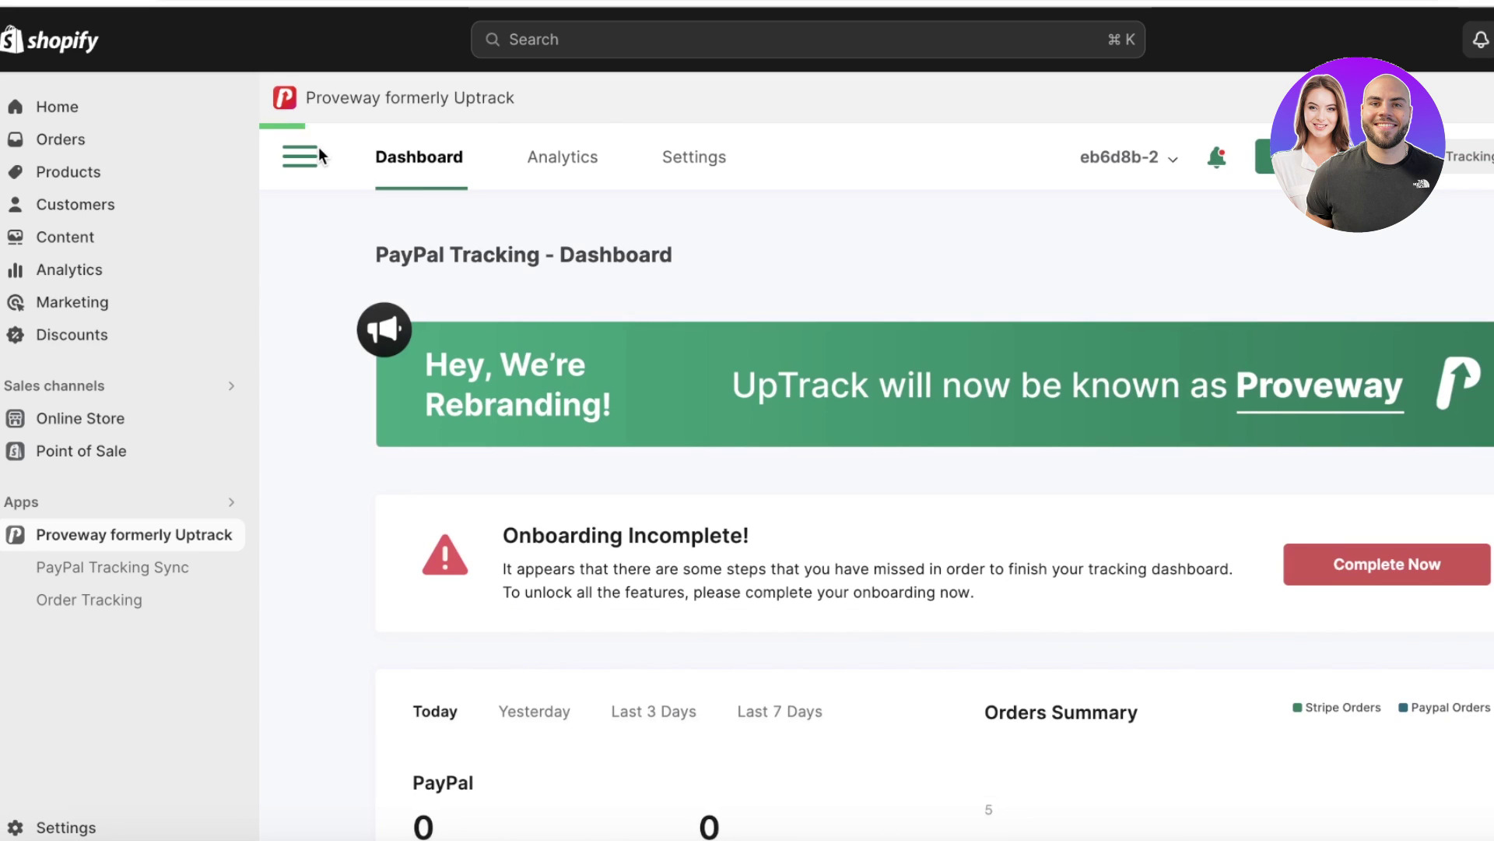
# Step: Open Proveway's PayPal Tracking settings and view the Sync Settings and Notifications tabs
pyautogui.scroll(-3, 1184, 198)
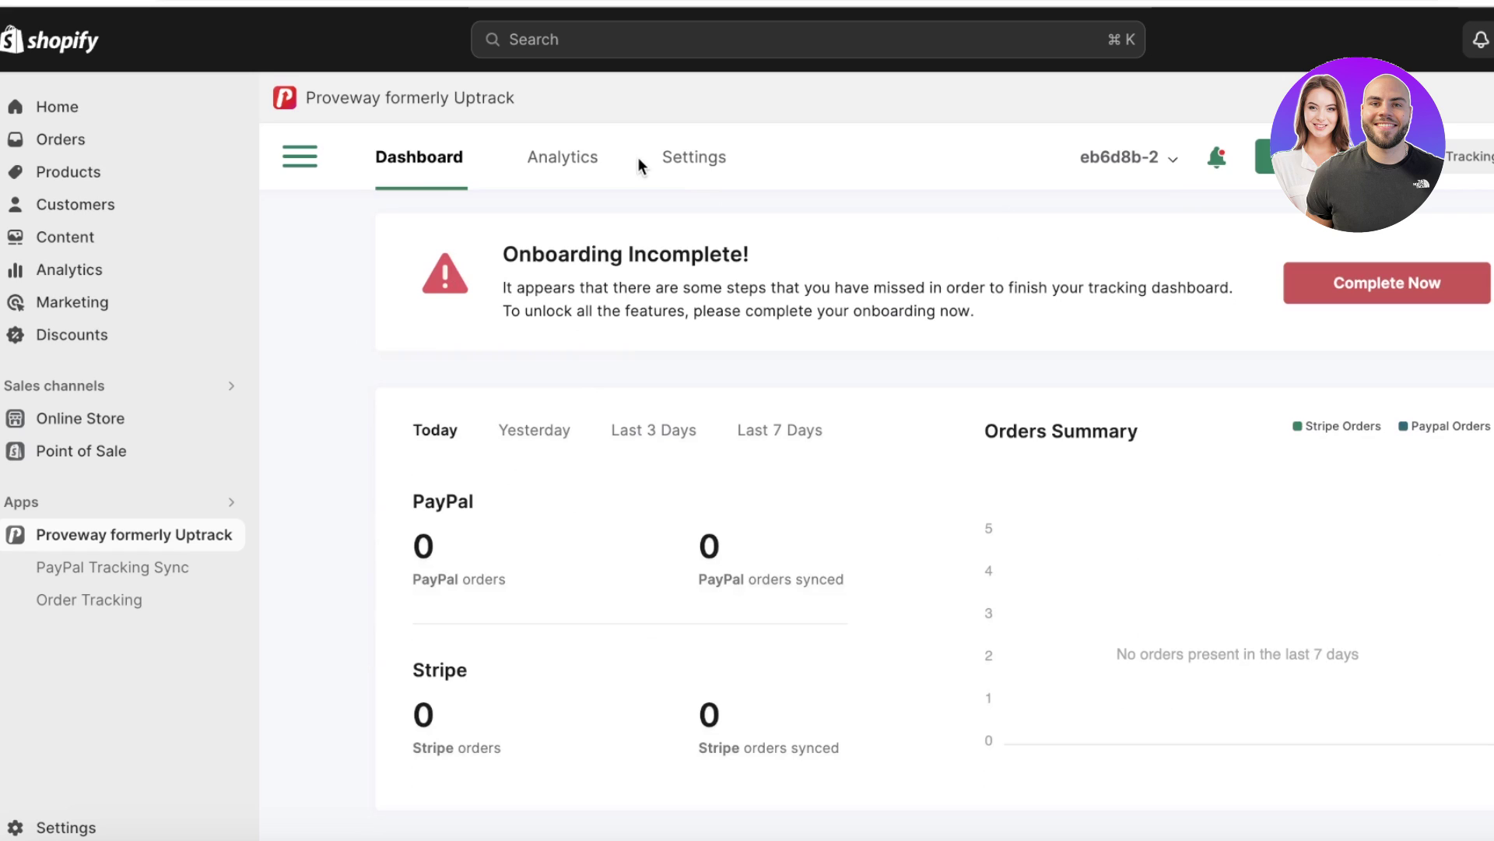
pyautogui.click(674, 160)
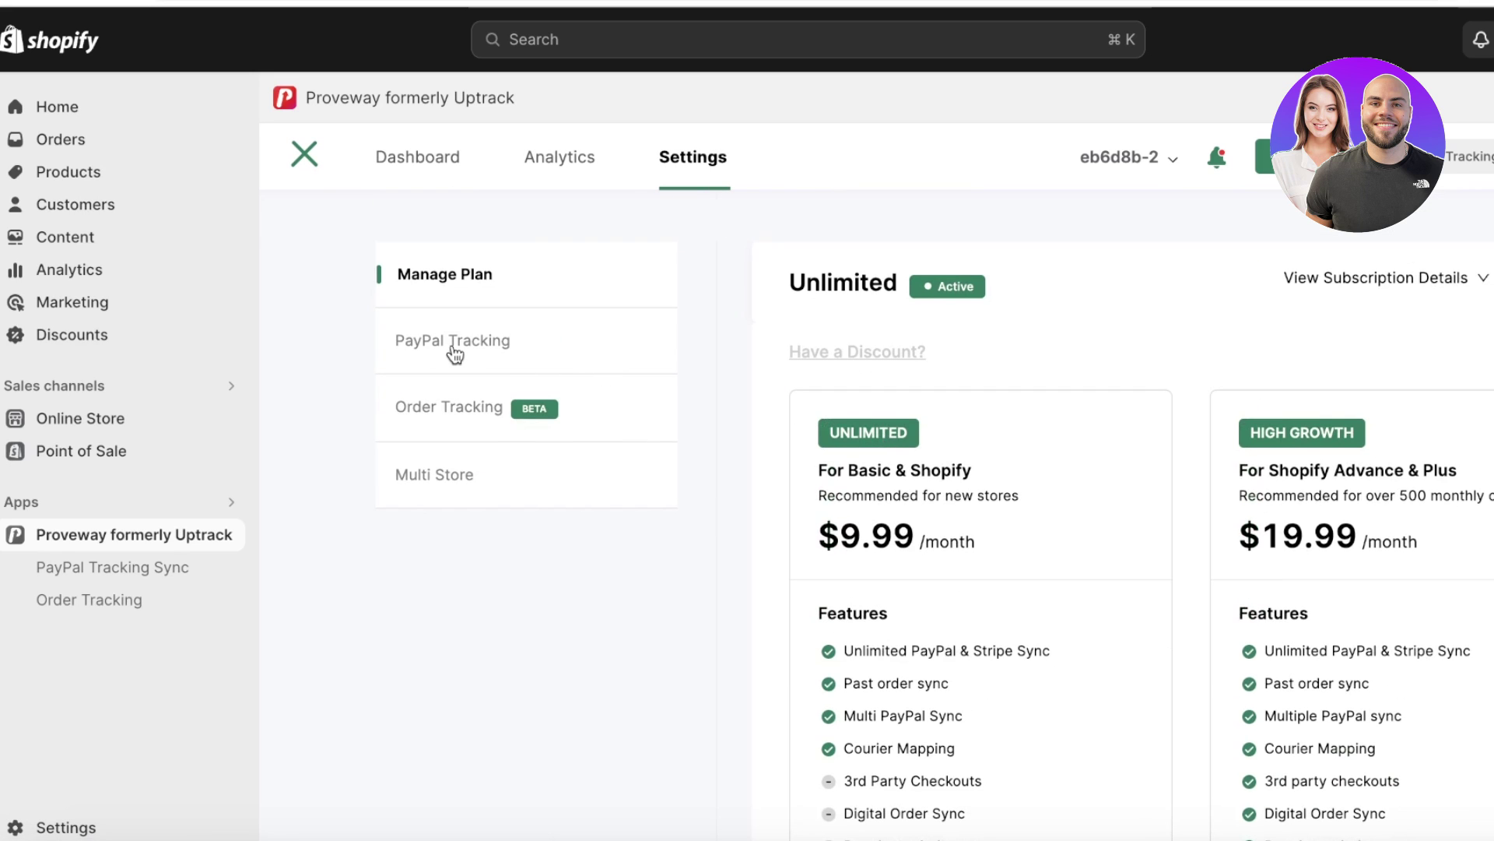
pyautogui.click(455, 354)
pyautogui.click(1022, 282)
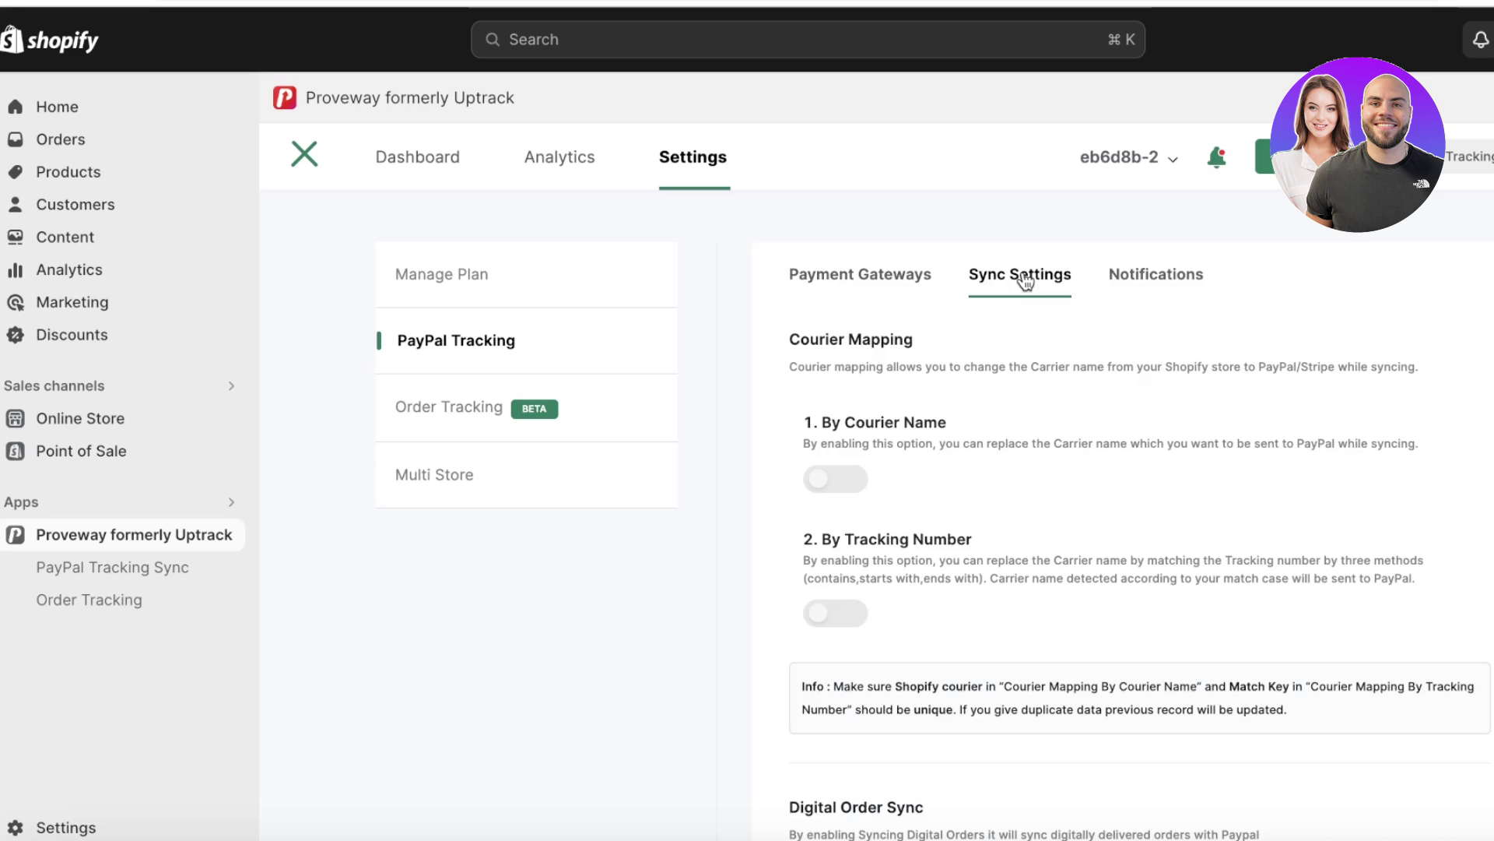
pyautogui.click(1179, 290)
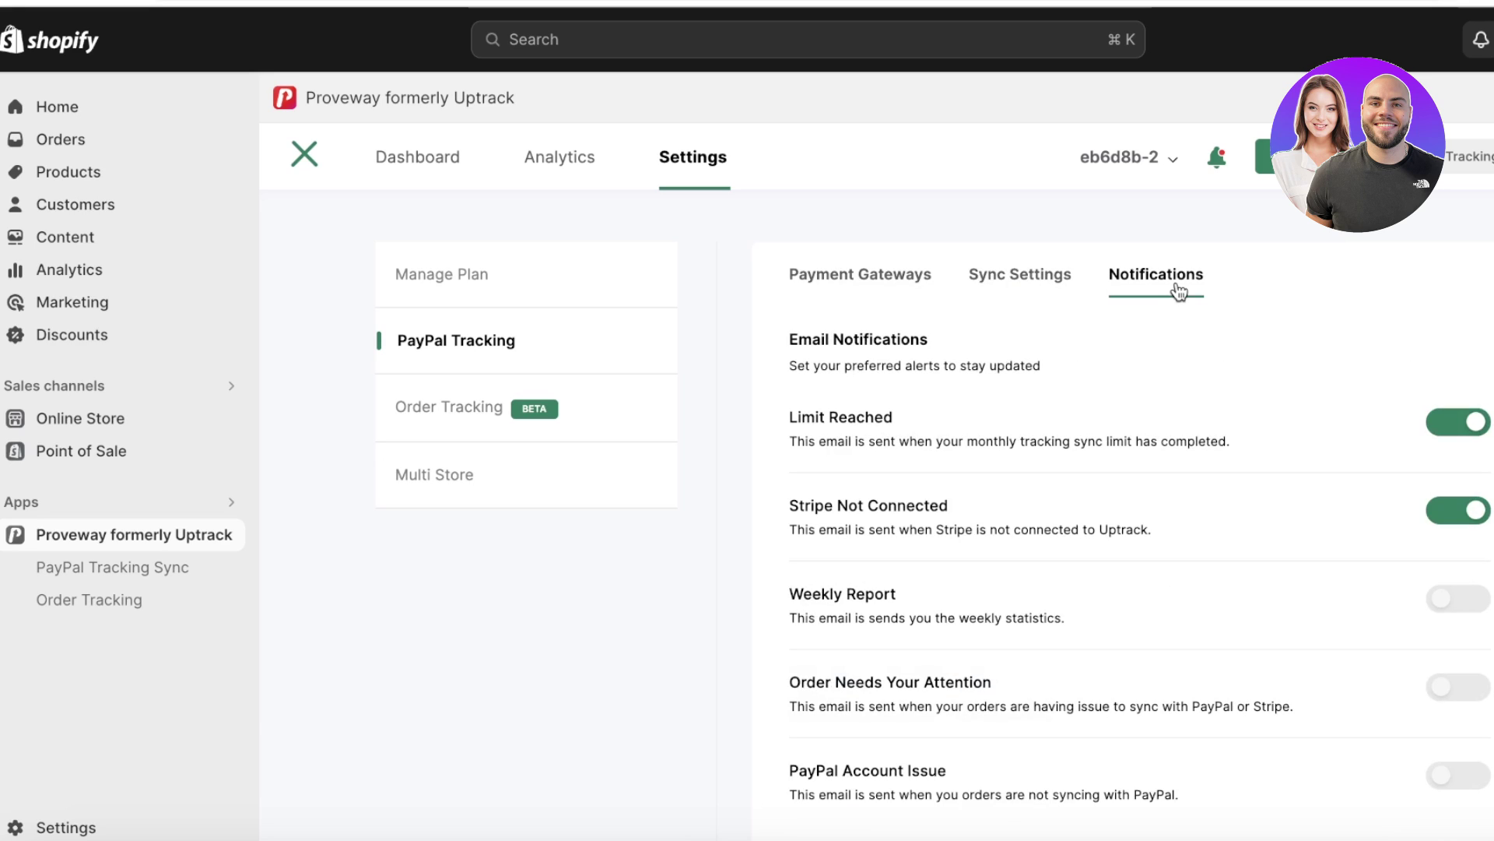
# Step: Review the sync settings and the Stripe/PayPal Payment Gateways tab, then open the online storefront
pyautogui.scroll(-1, 917, 317)
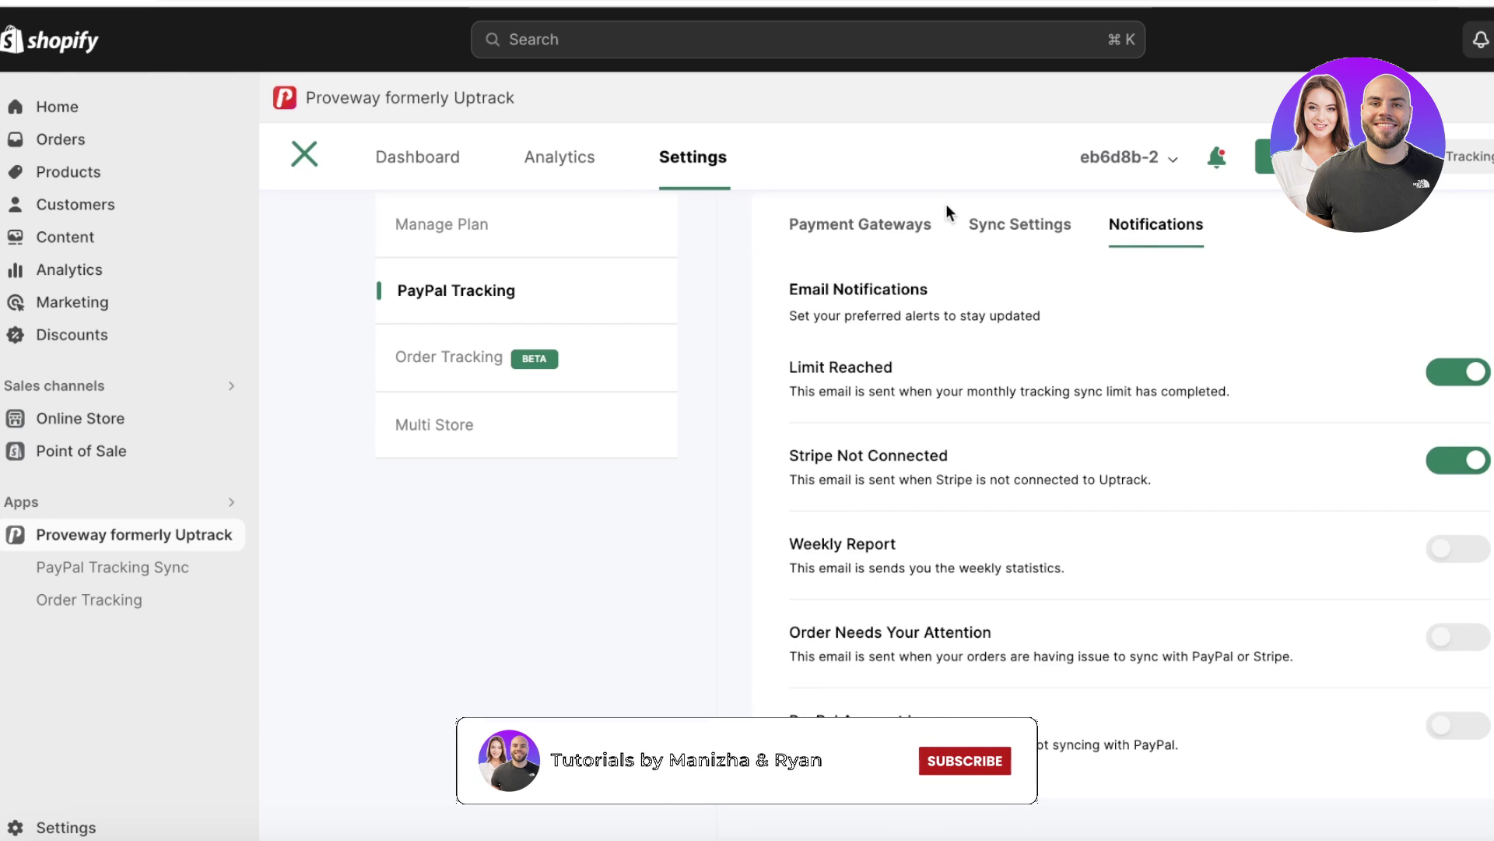
pyautogui.click(1016, 226)
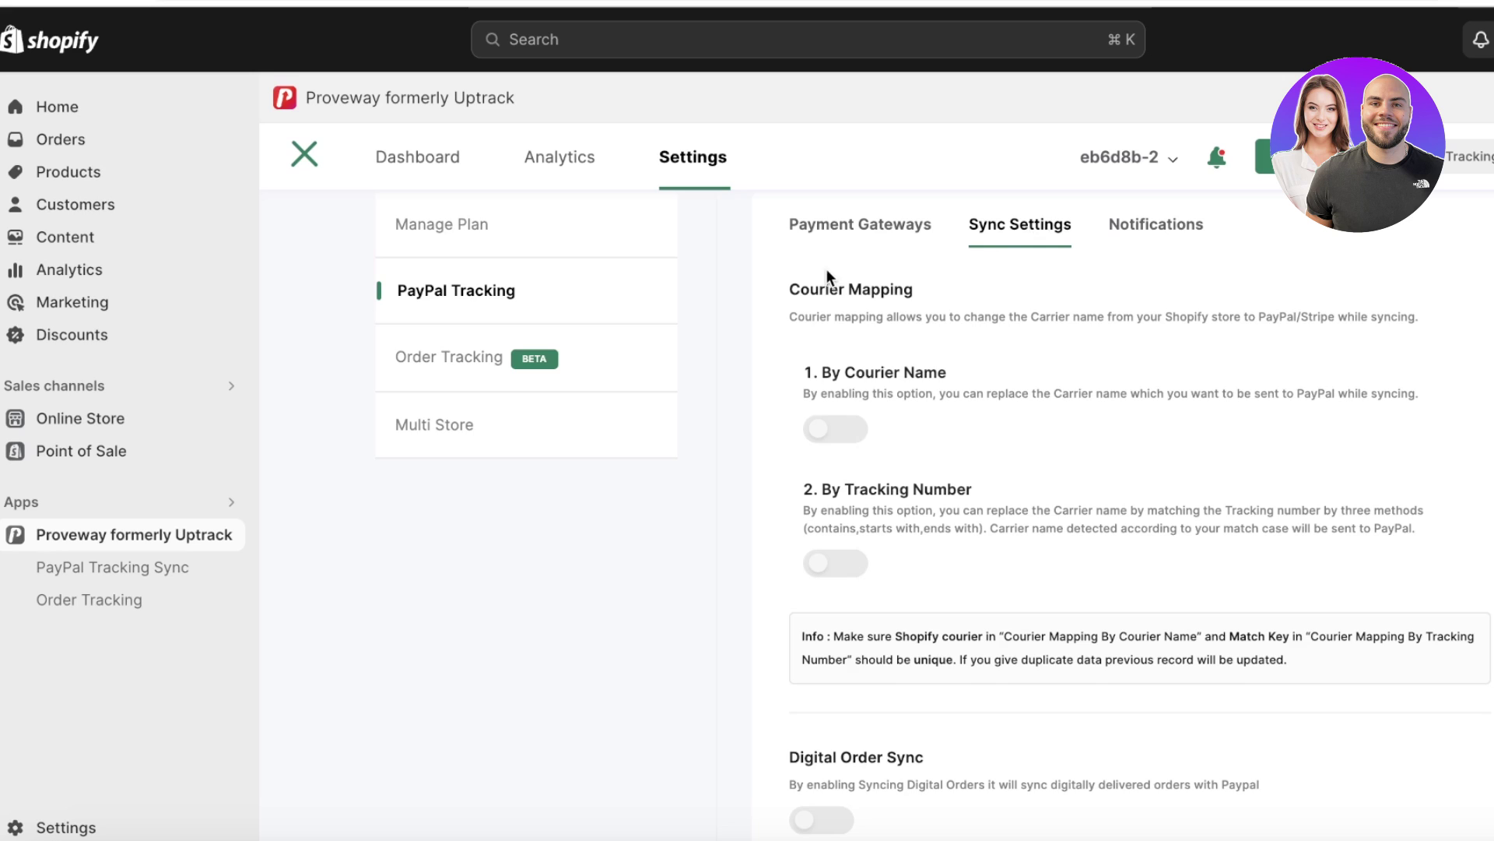
pyautogui.scroll(-1, 822, 280)
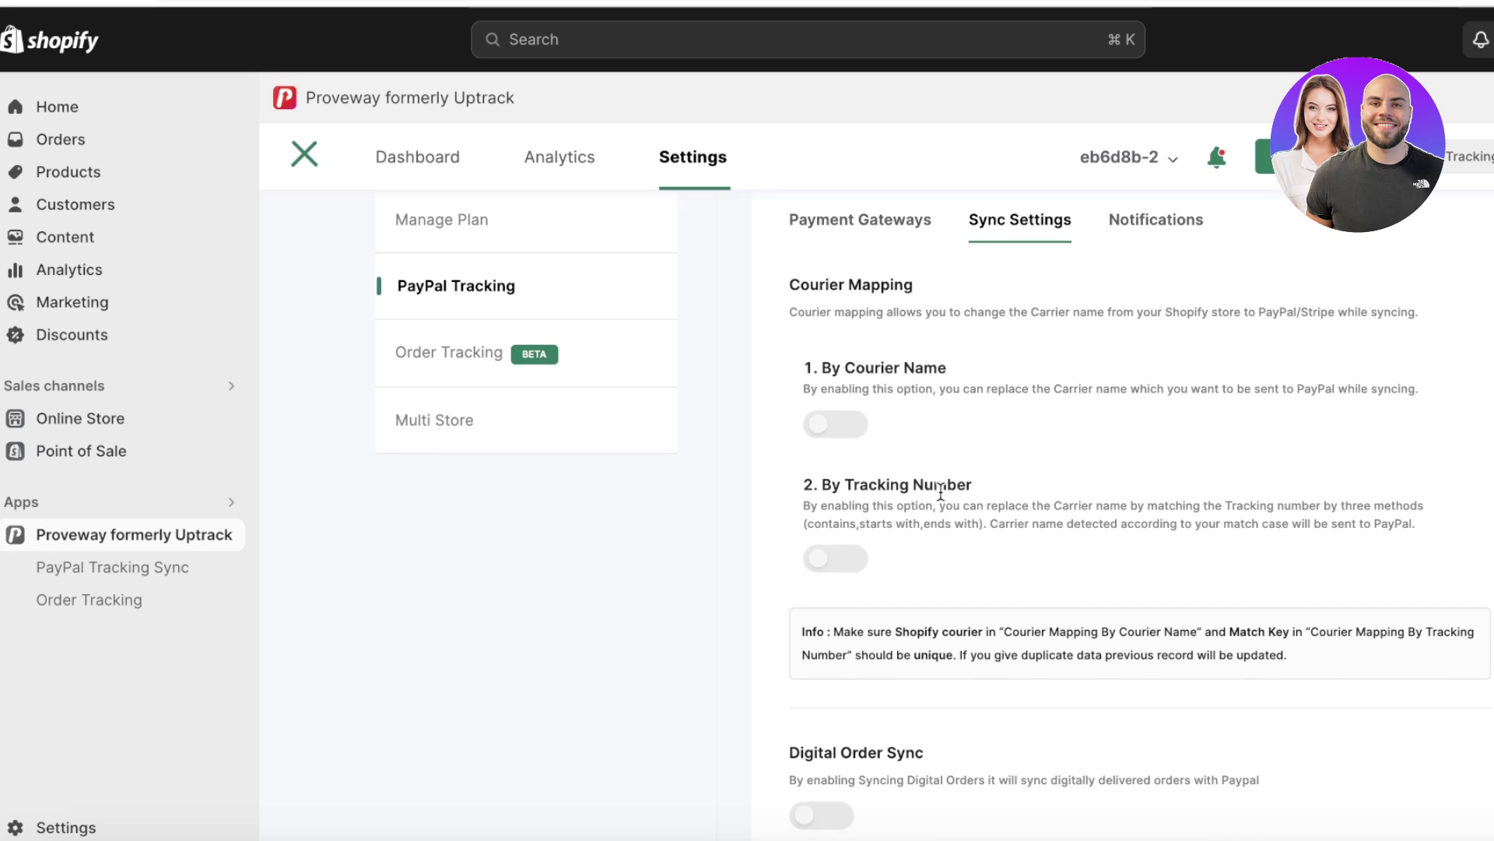
pyautogui.scroll(-5, 940, 493)
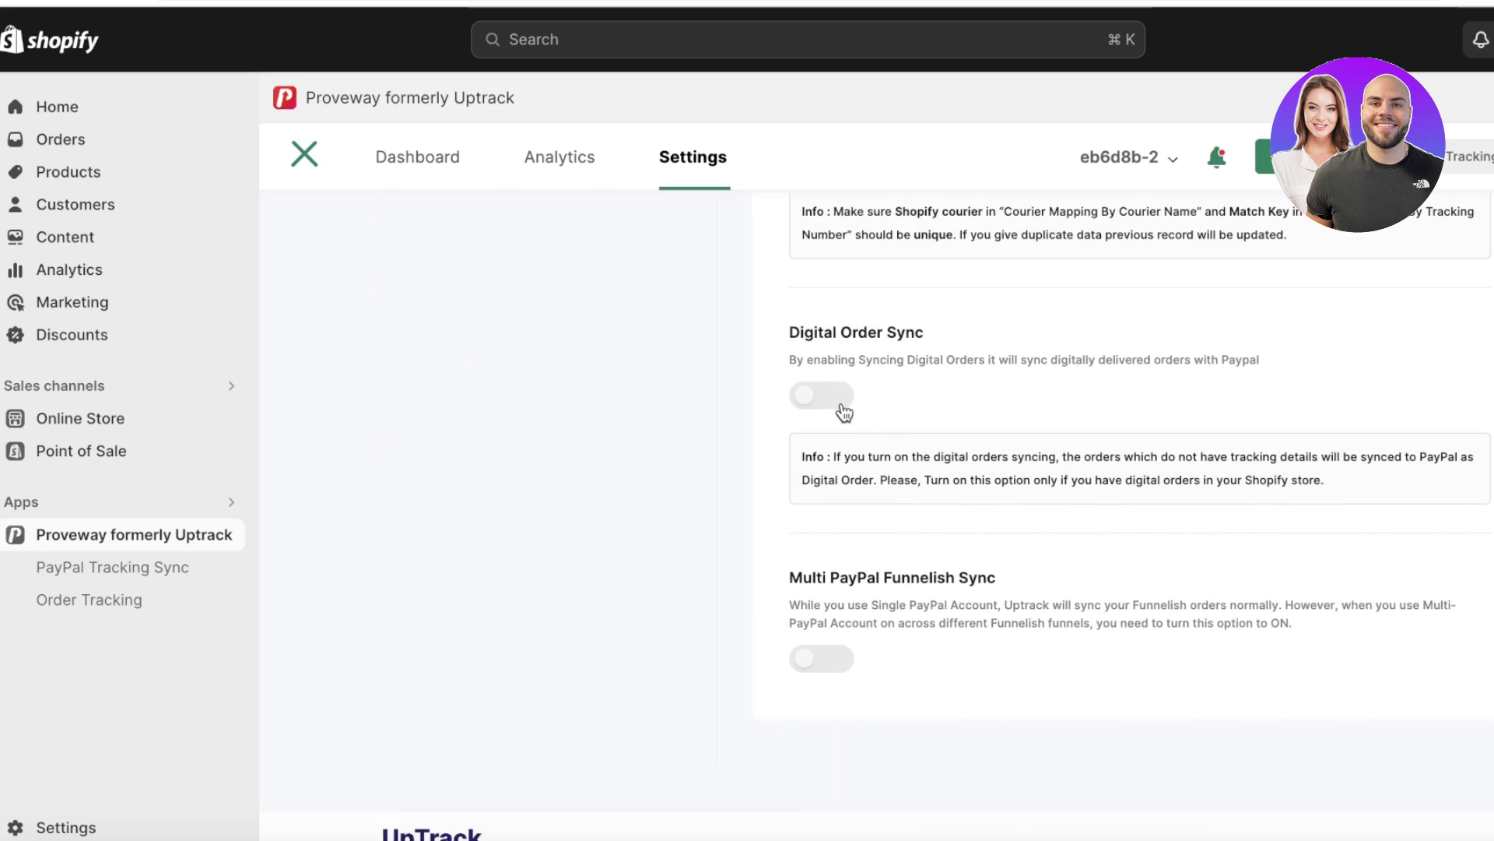
pyautogui.scroll(6, 875, 343)
pyautogui.click(847, 278)
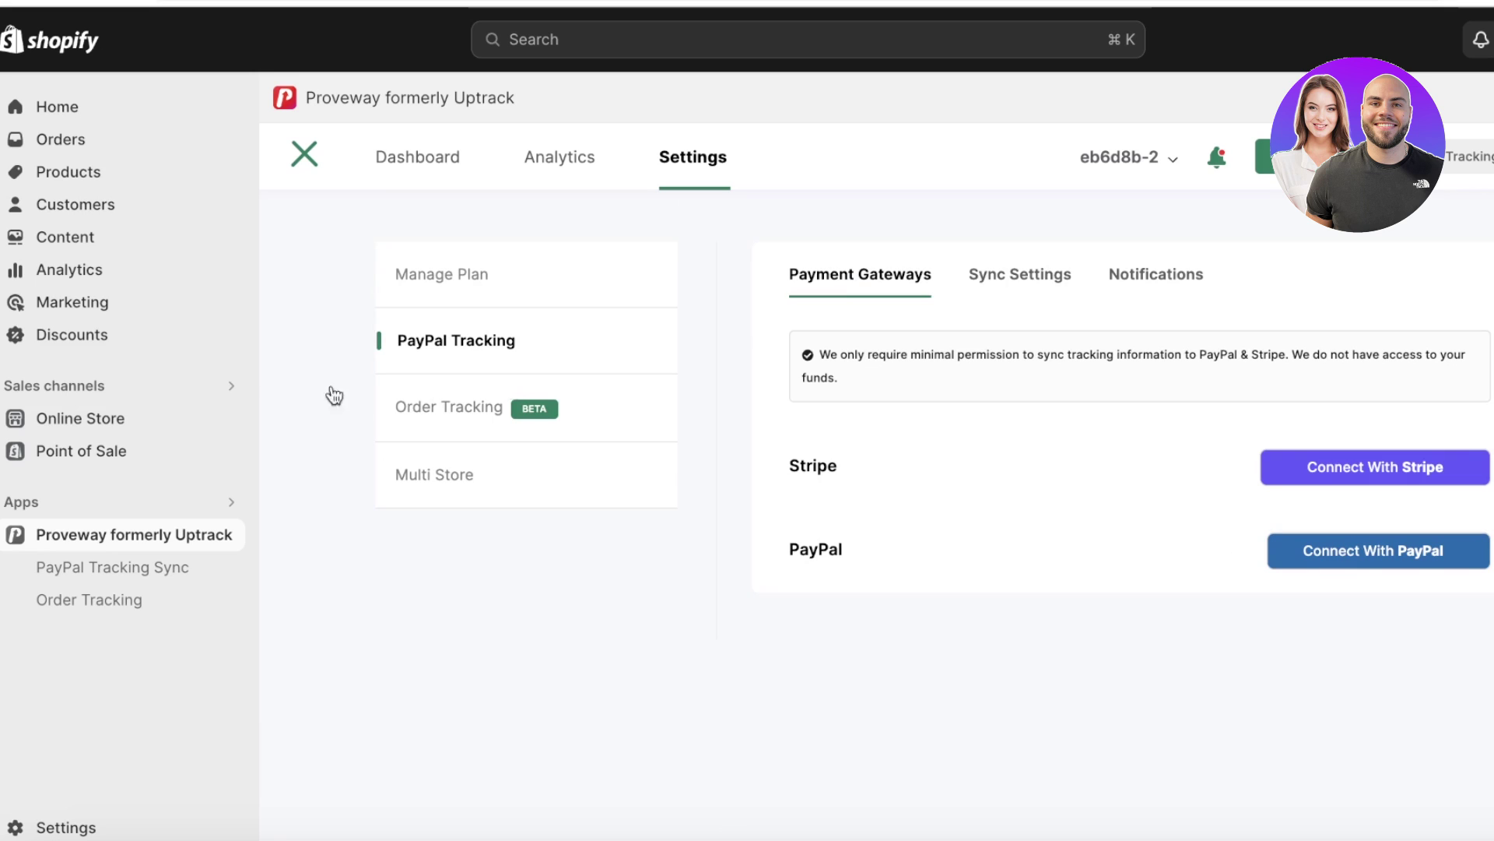
pyautogui.click(227, 420)
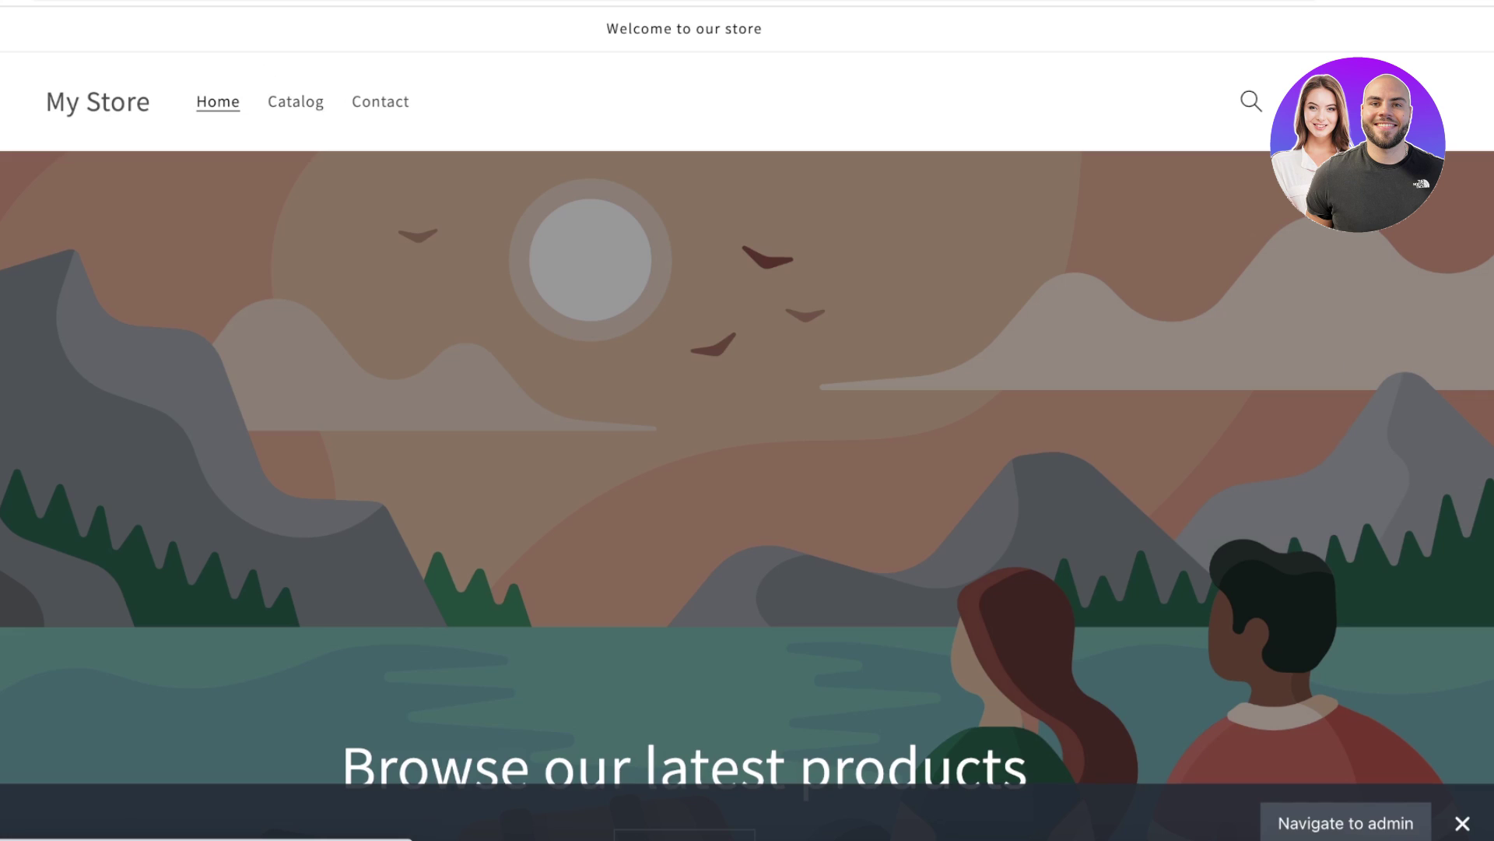
# Step: Take the $100.00 Sample Tshirt from the cart to checkout and view its Payment section
pyautogui.click(1288, 101)
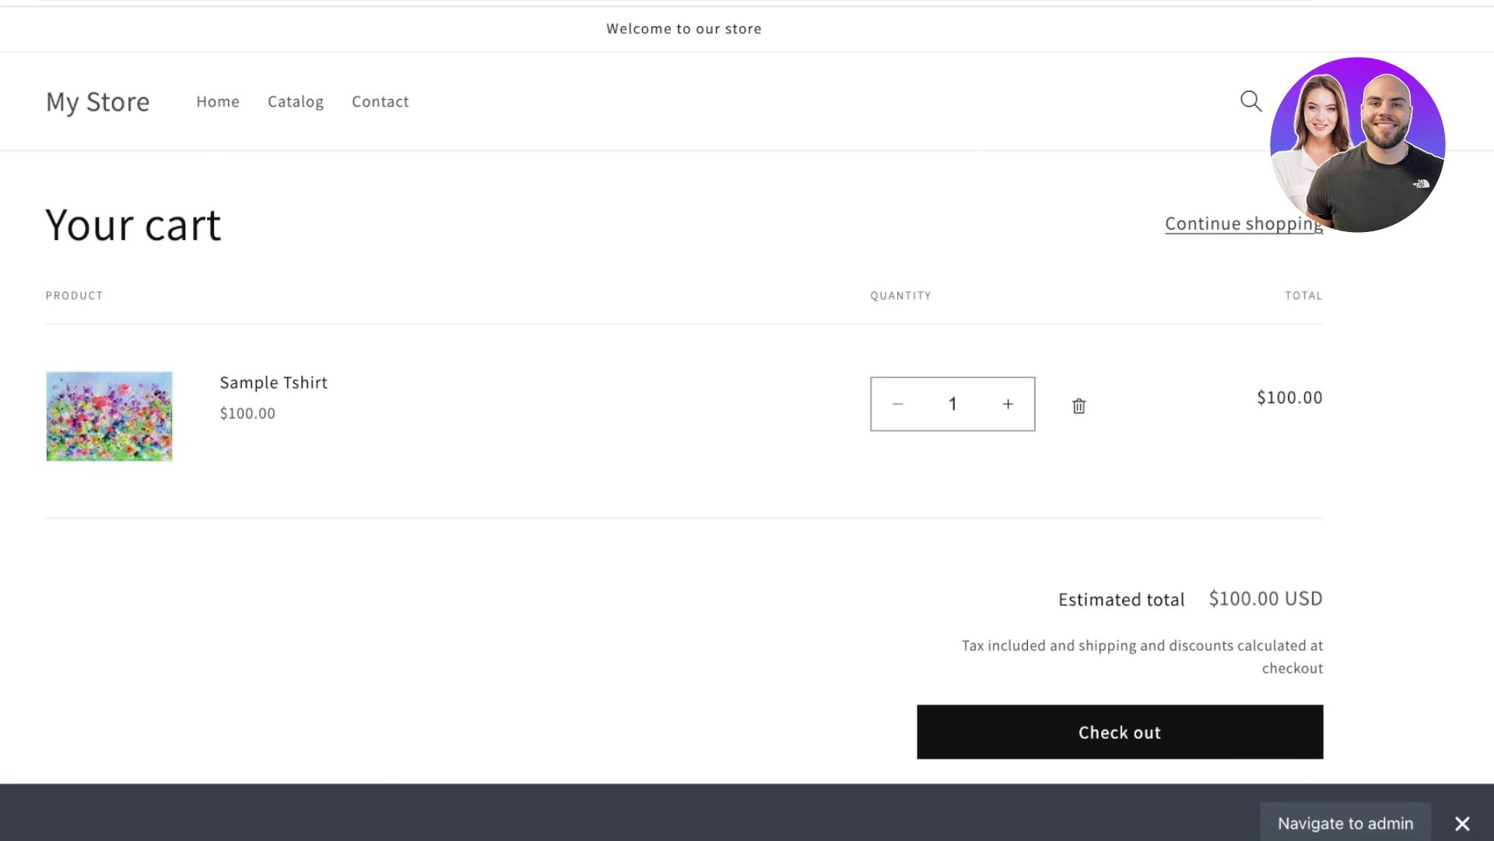
pyautogui.click(1028, 741)
pyautogui.scroll(-10, 184, 361)
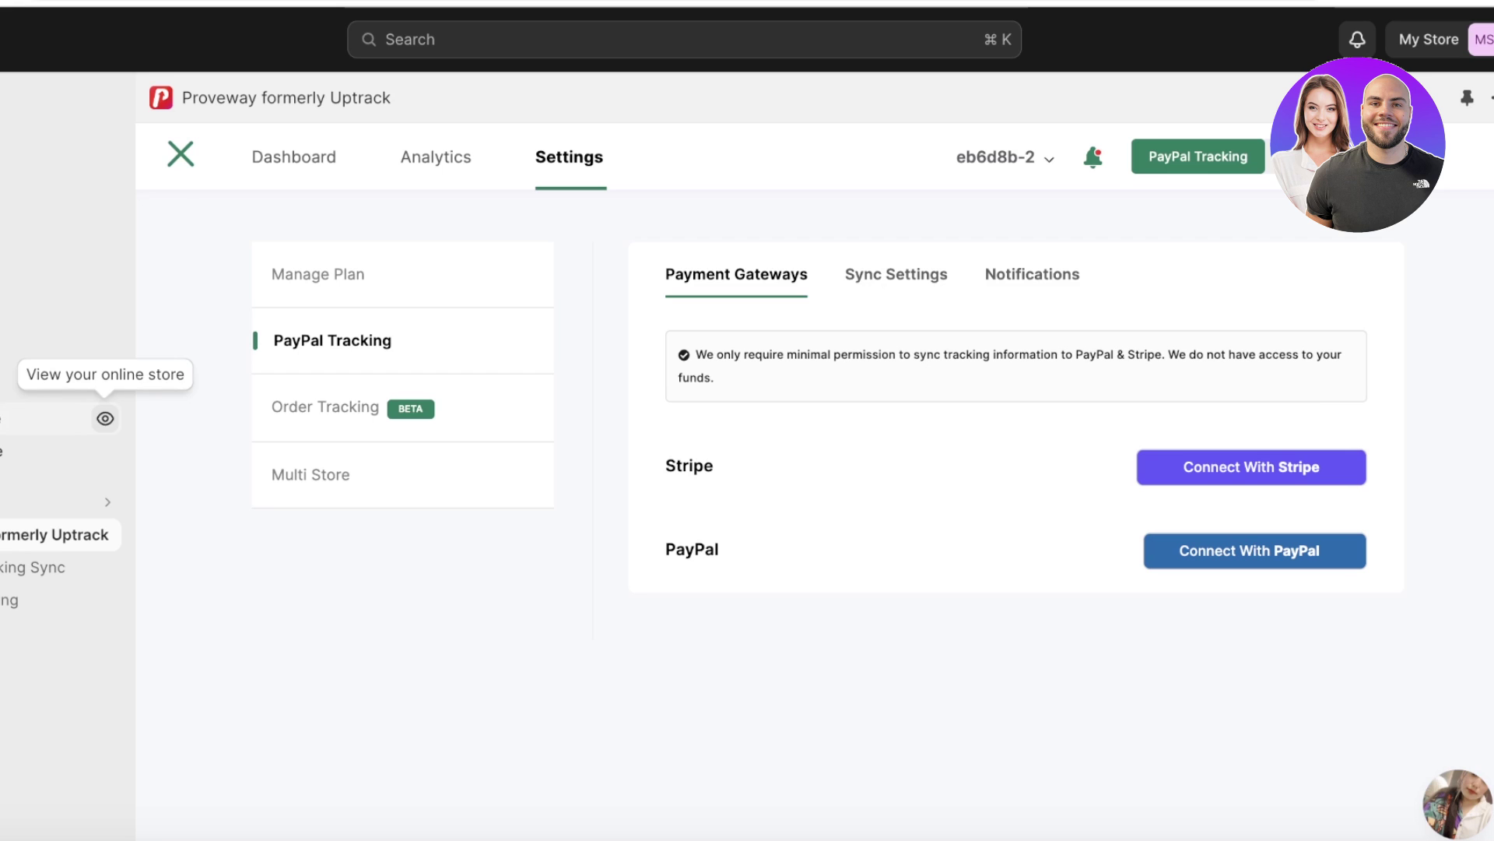
# Step: Close the Proveway app and launch Customize checkout from Settings > Checkout
pyautogui.click(180, 155)
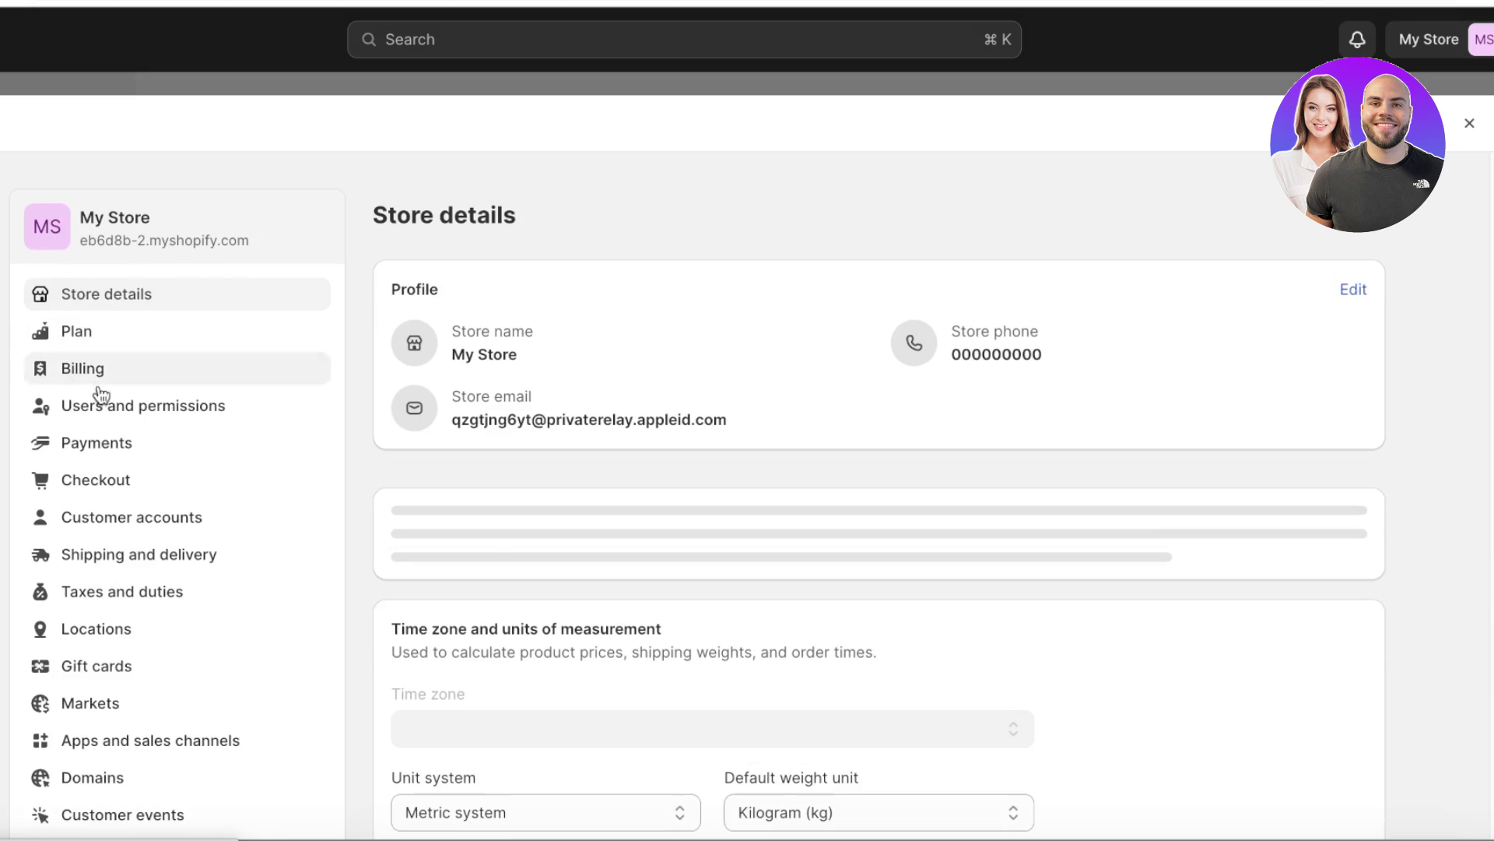
pyautogui.click(95, 467)
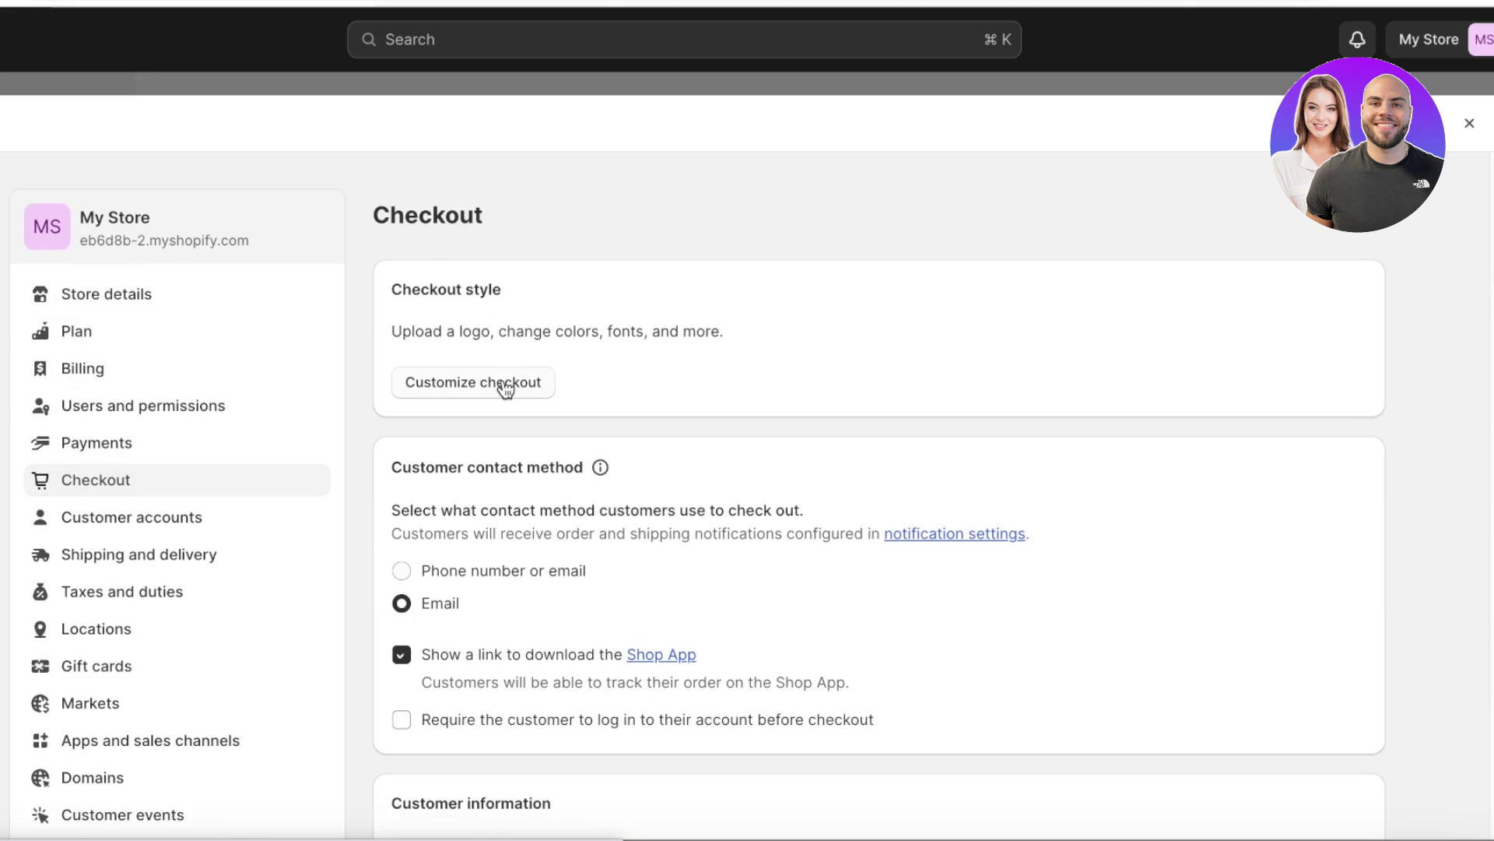
pyautogui.click(502, 384)
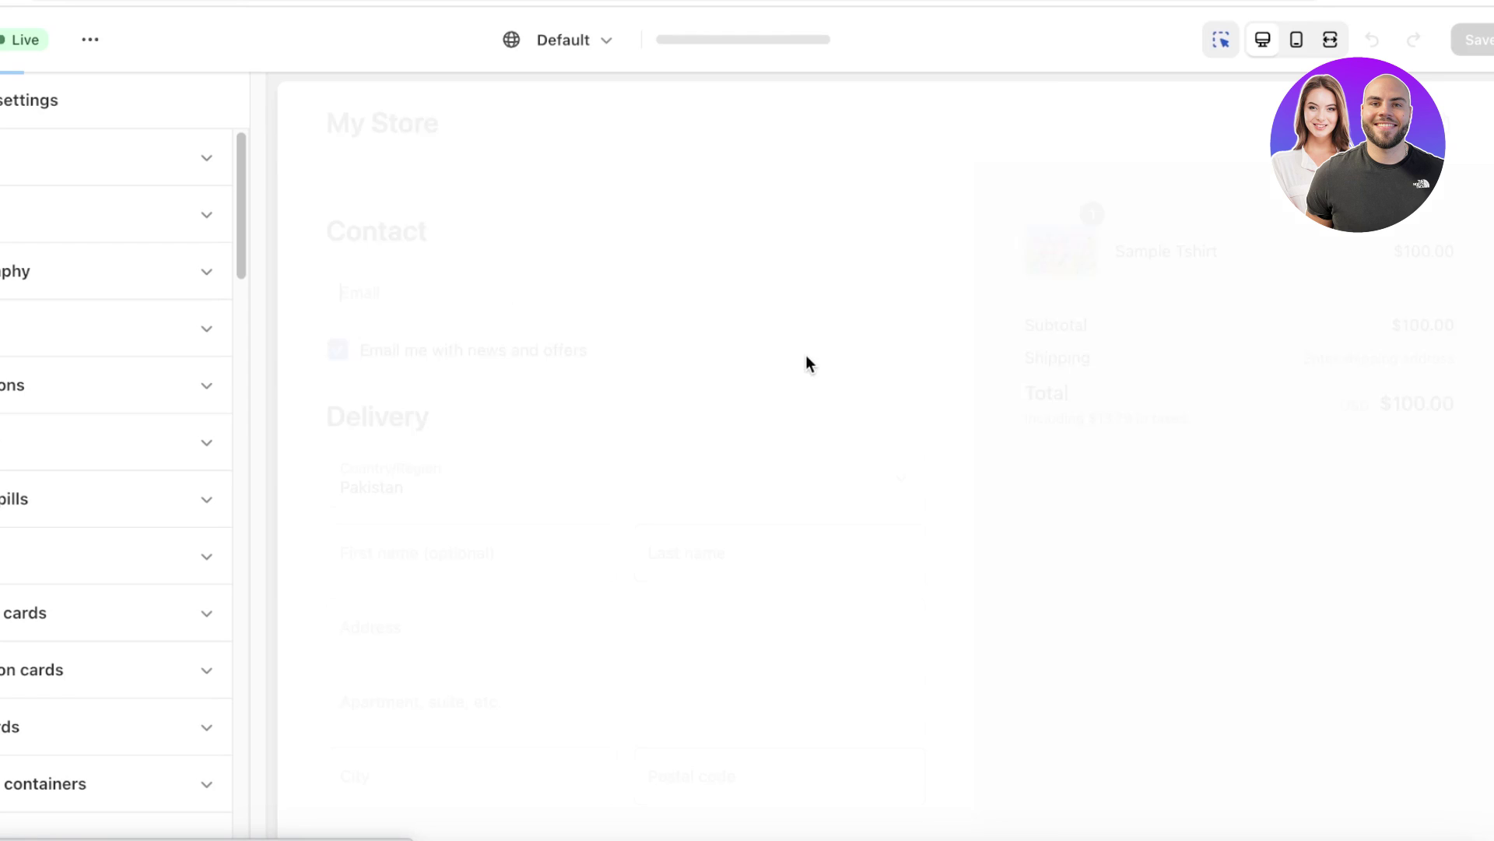
# Step: Browse the Dawn theme's Theme settings, then show App embeds listing Proveway's disabled Tracking Page
pyautogui.scroll(-10, 1010, 189)
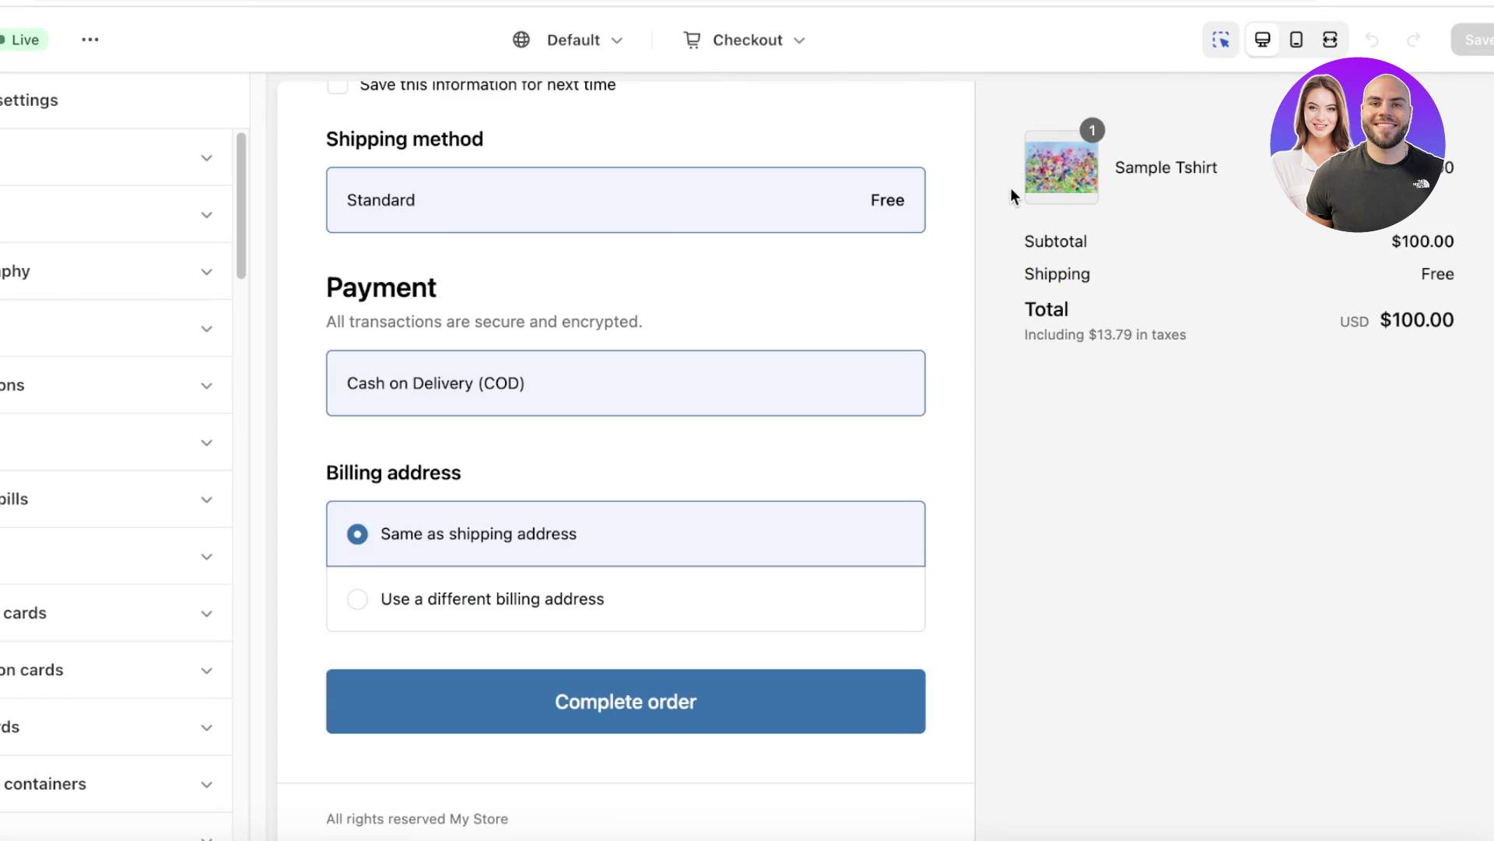
pyautogui.scroll(-10, 400, 323)
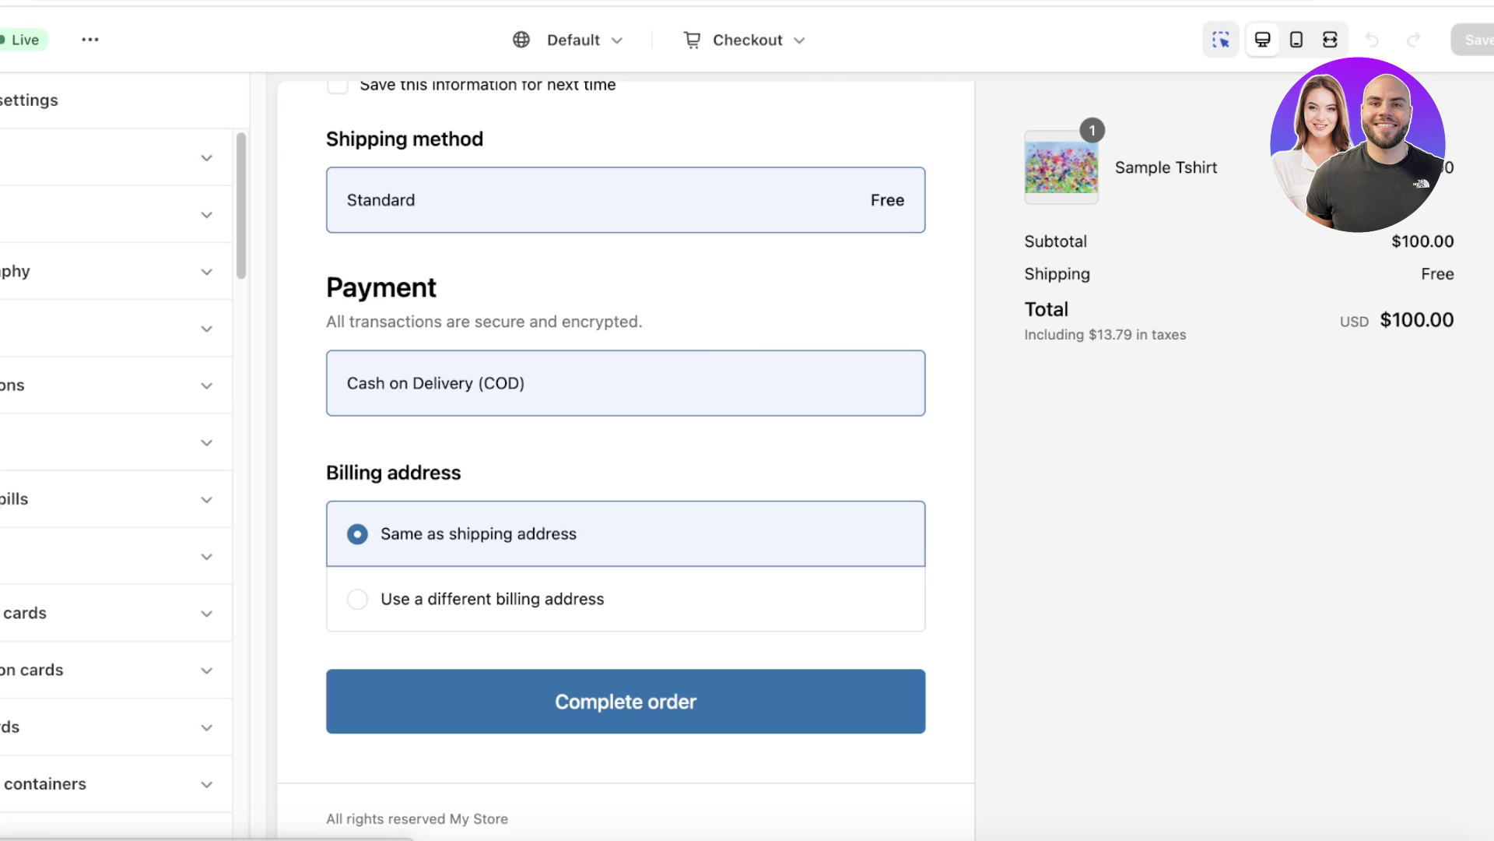
pyautogui.click(57, 207)
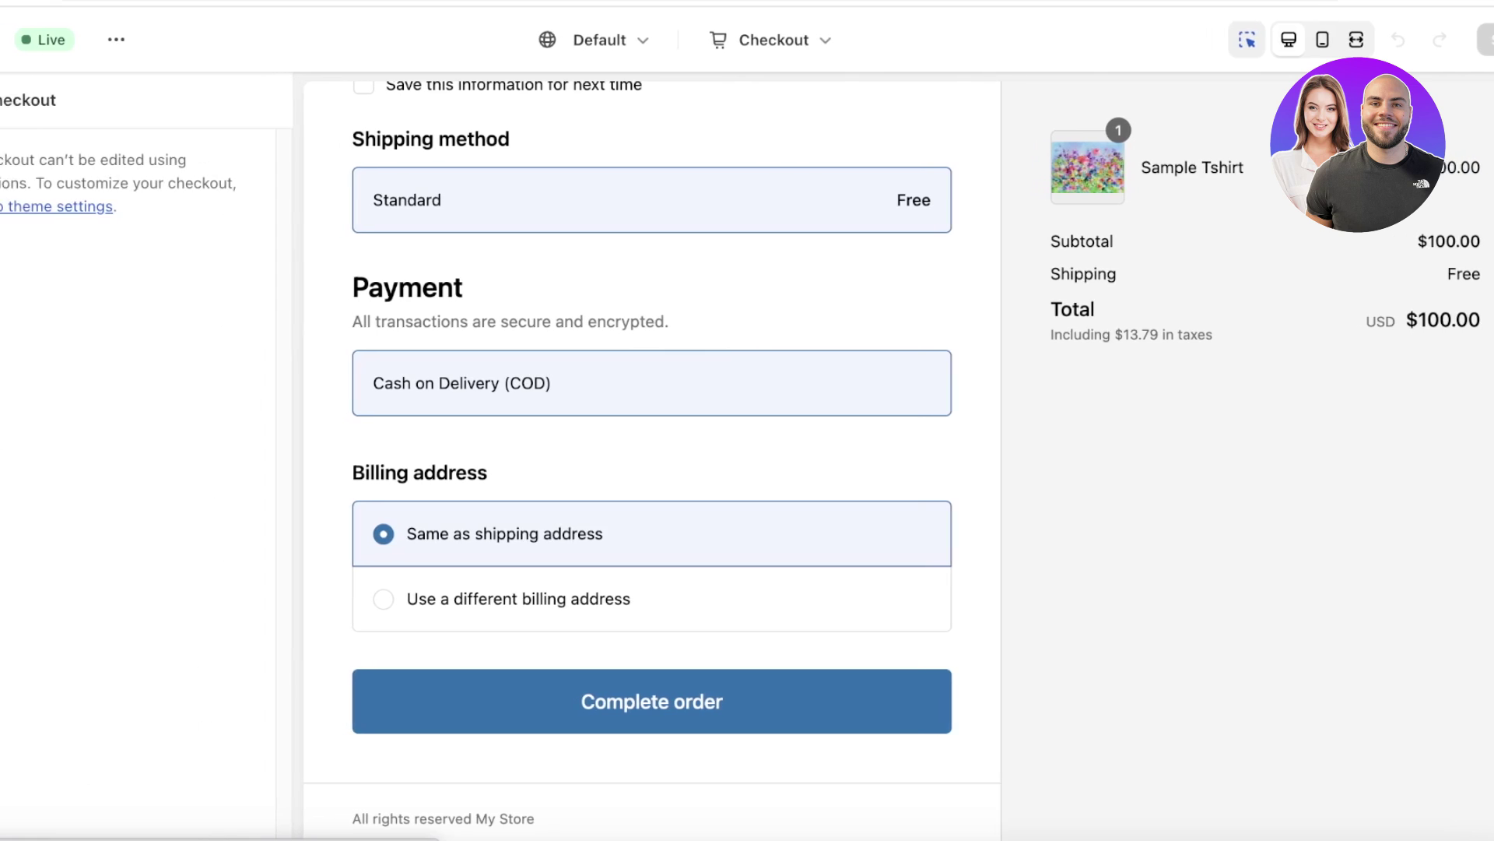
pyautogui.click(83, 207)
pyautogui.scroll(-14, 160, 515)
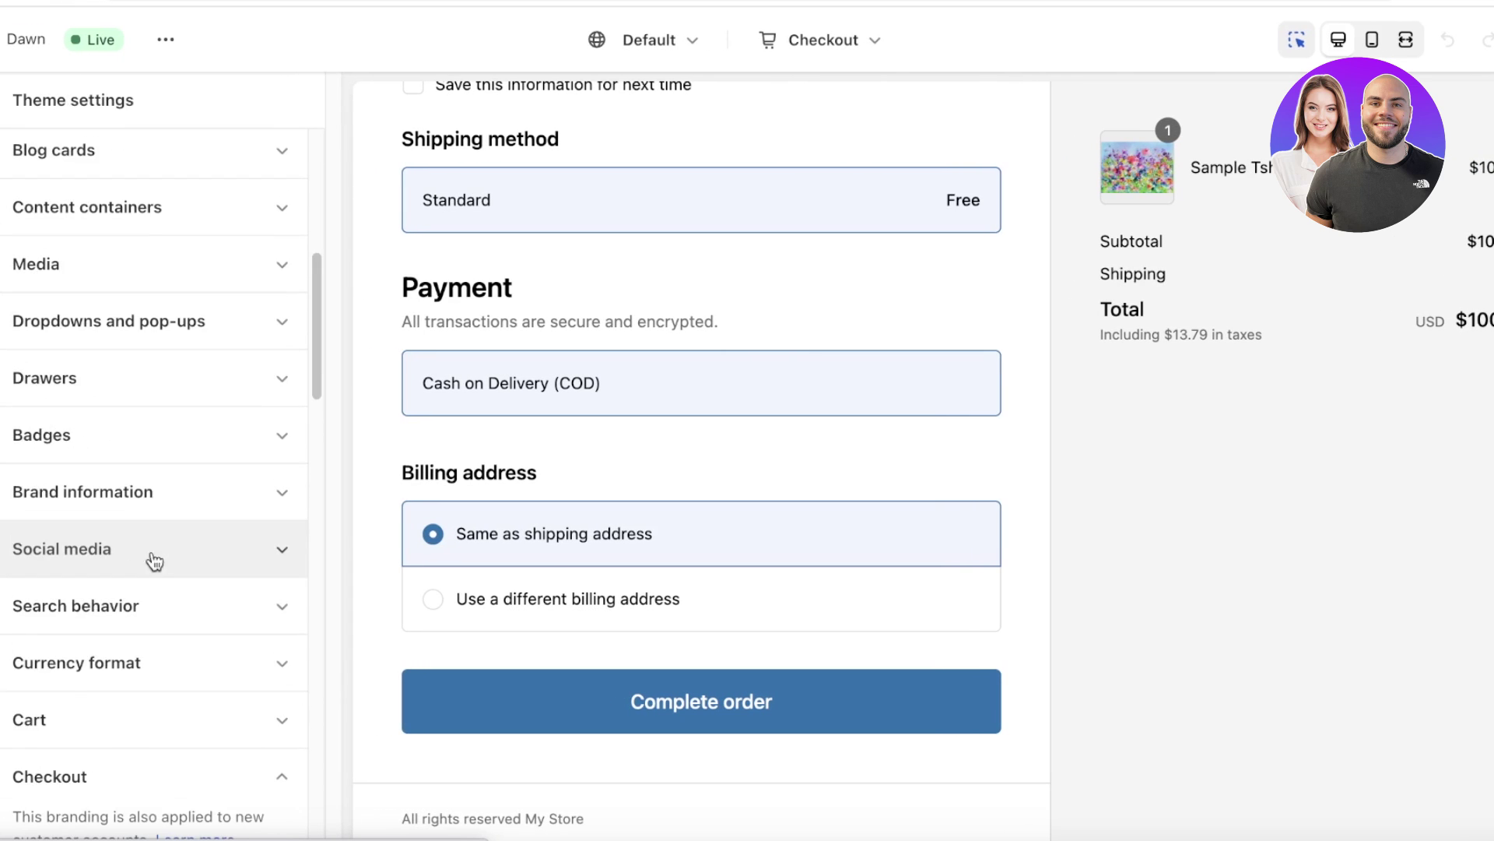
pyautogui.scroll(2, 127, 603)
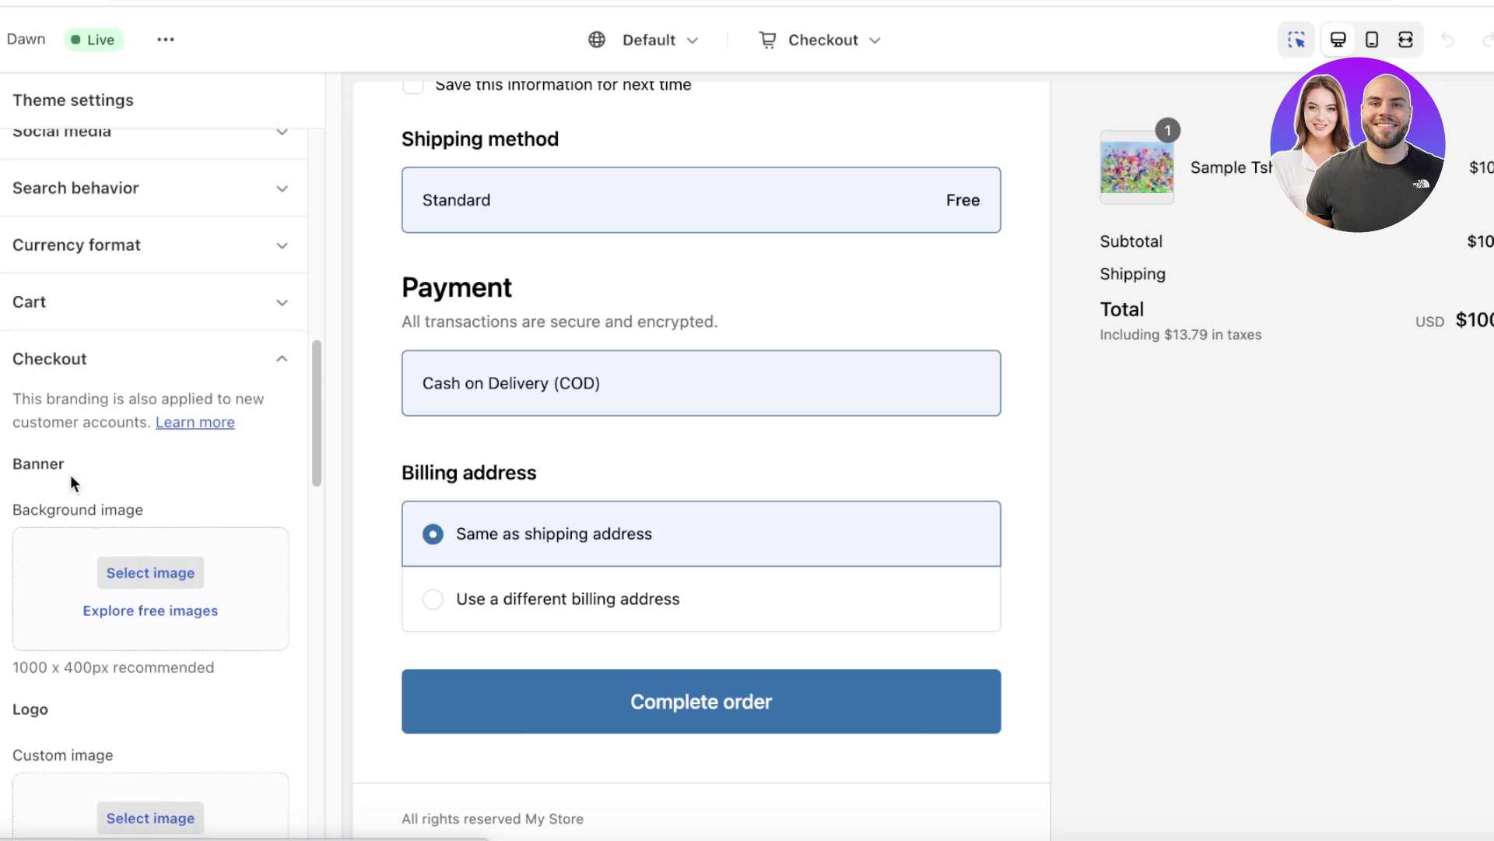
pyautogui.scroll(-10, 70, 467)
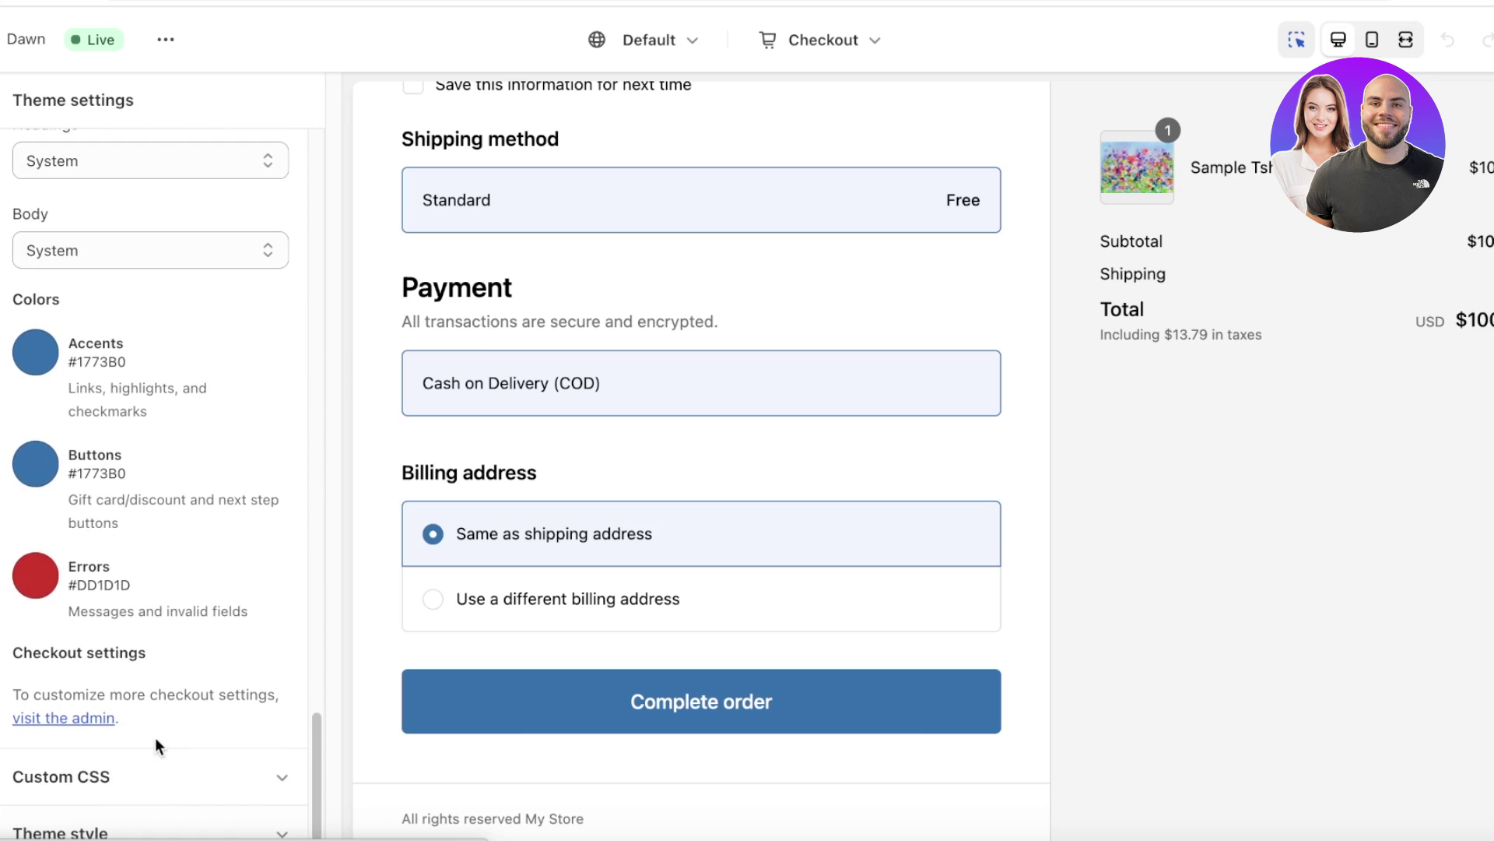
pyautogui.click(148, 787)
pyautogui.scroll(8, 259, 436)
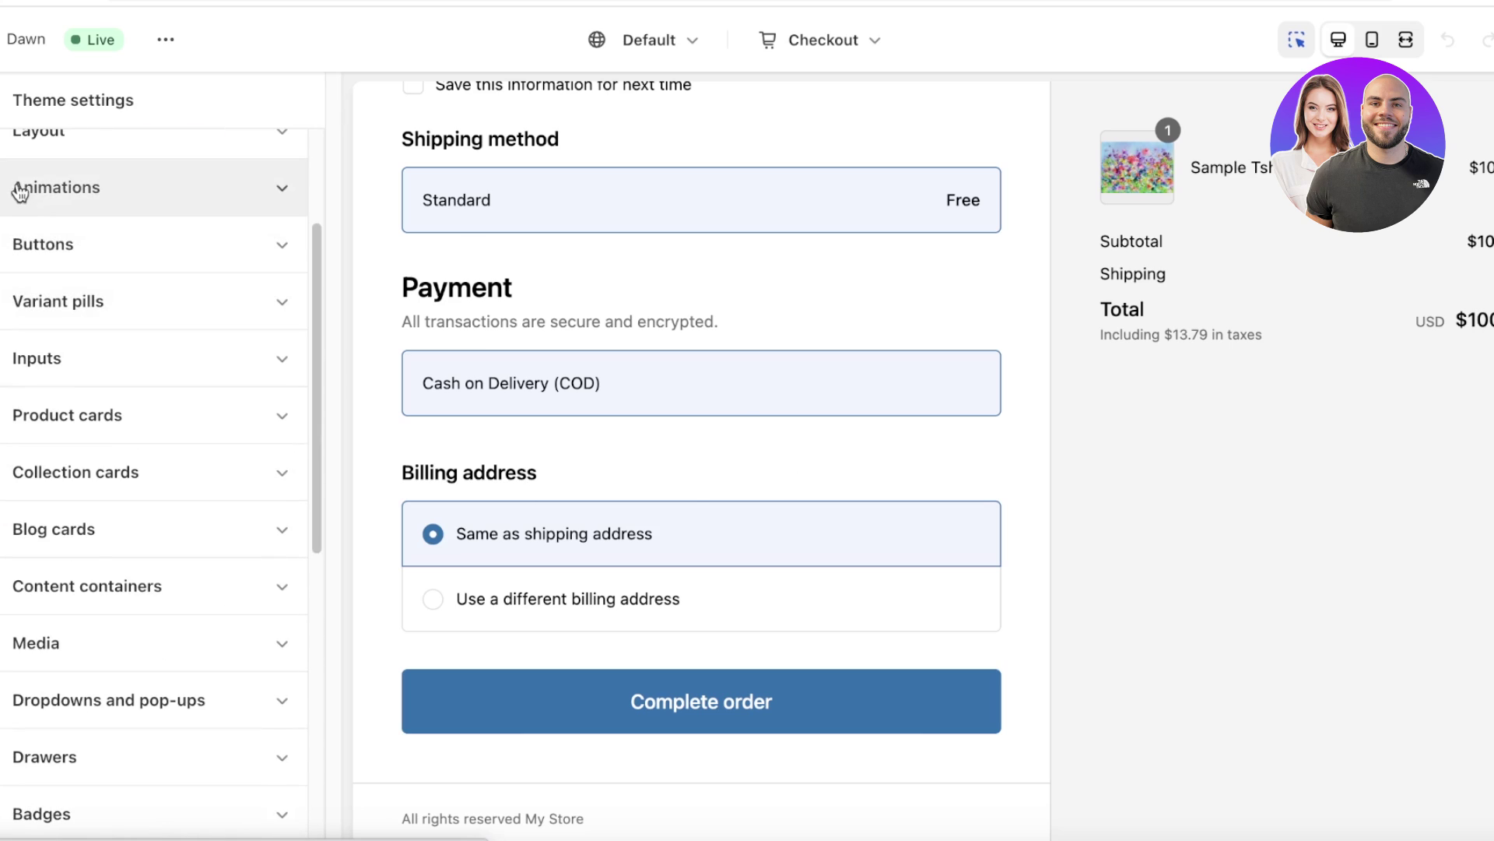
pyautogui.click(2, 194)
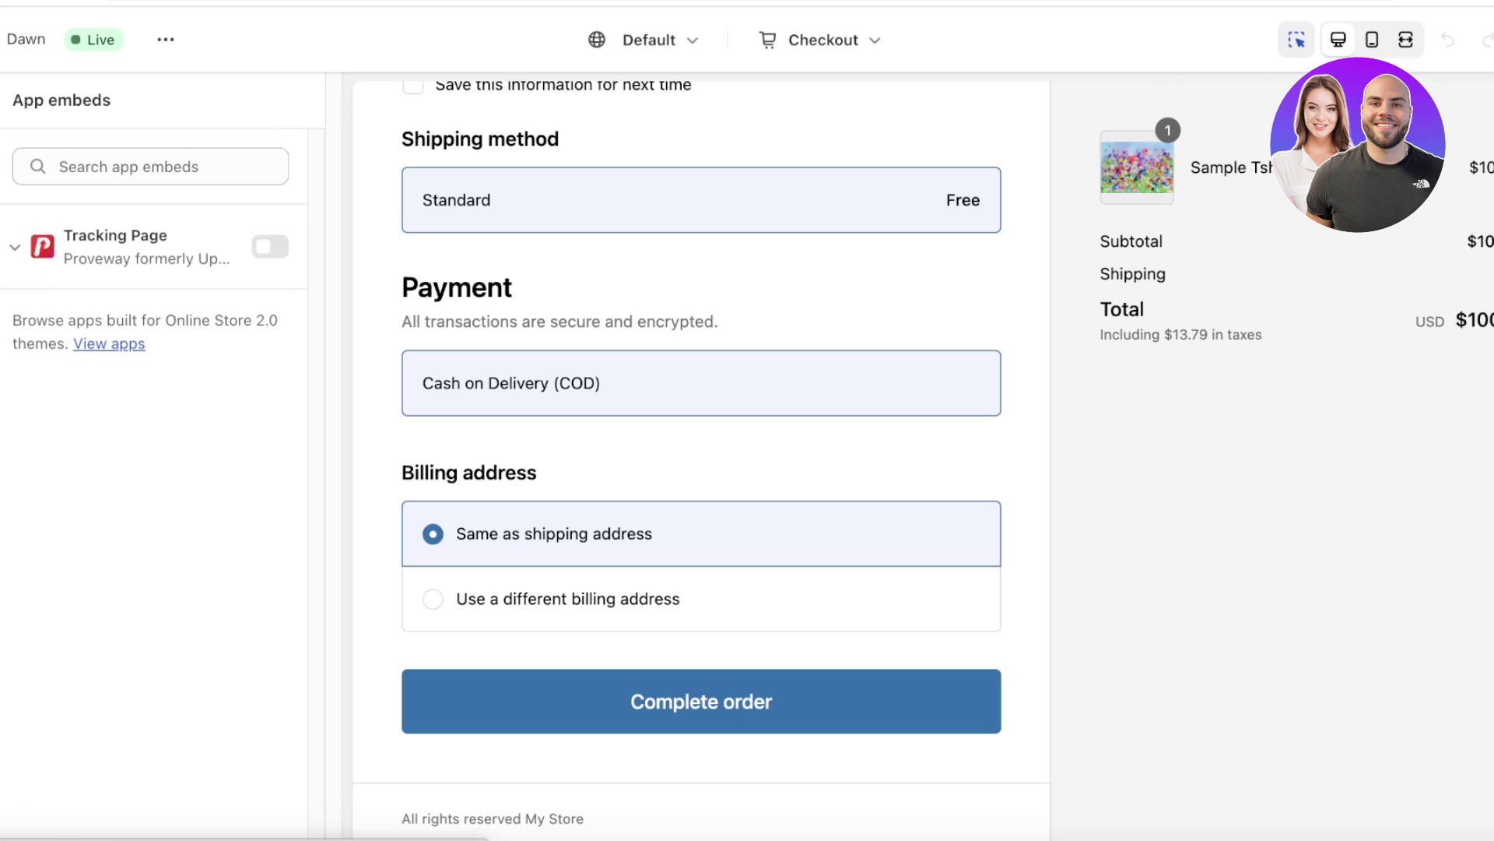
# Step: Switch on Proveway's Tracking Page app embed in the Dawn theme and save
pyautogui.click(273, 249)
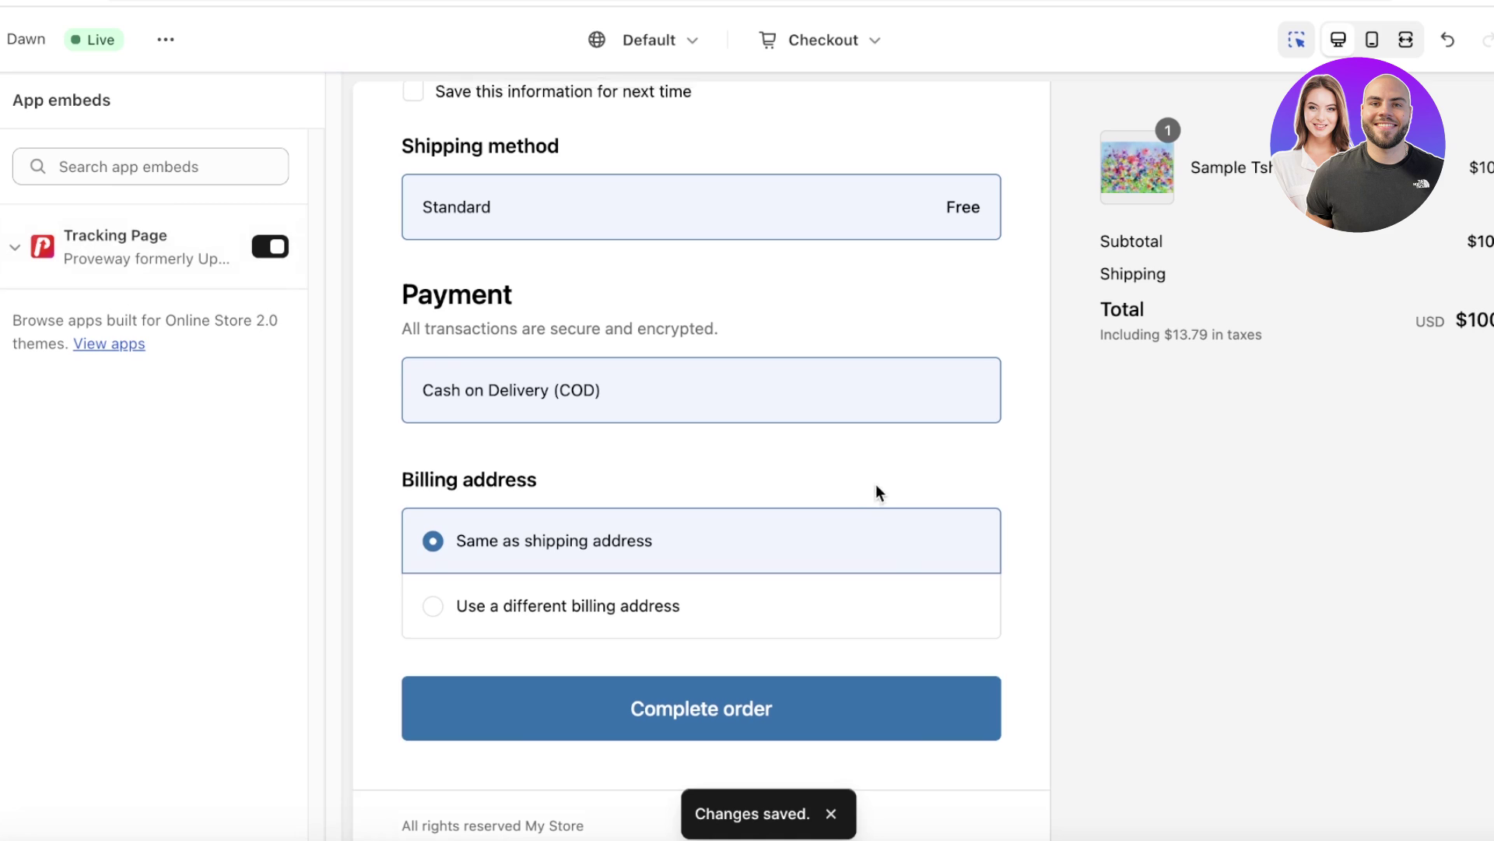
pyautogui.scroll(10, 889, 496)
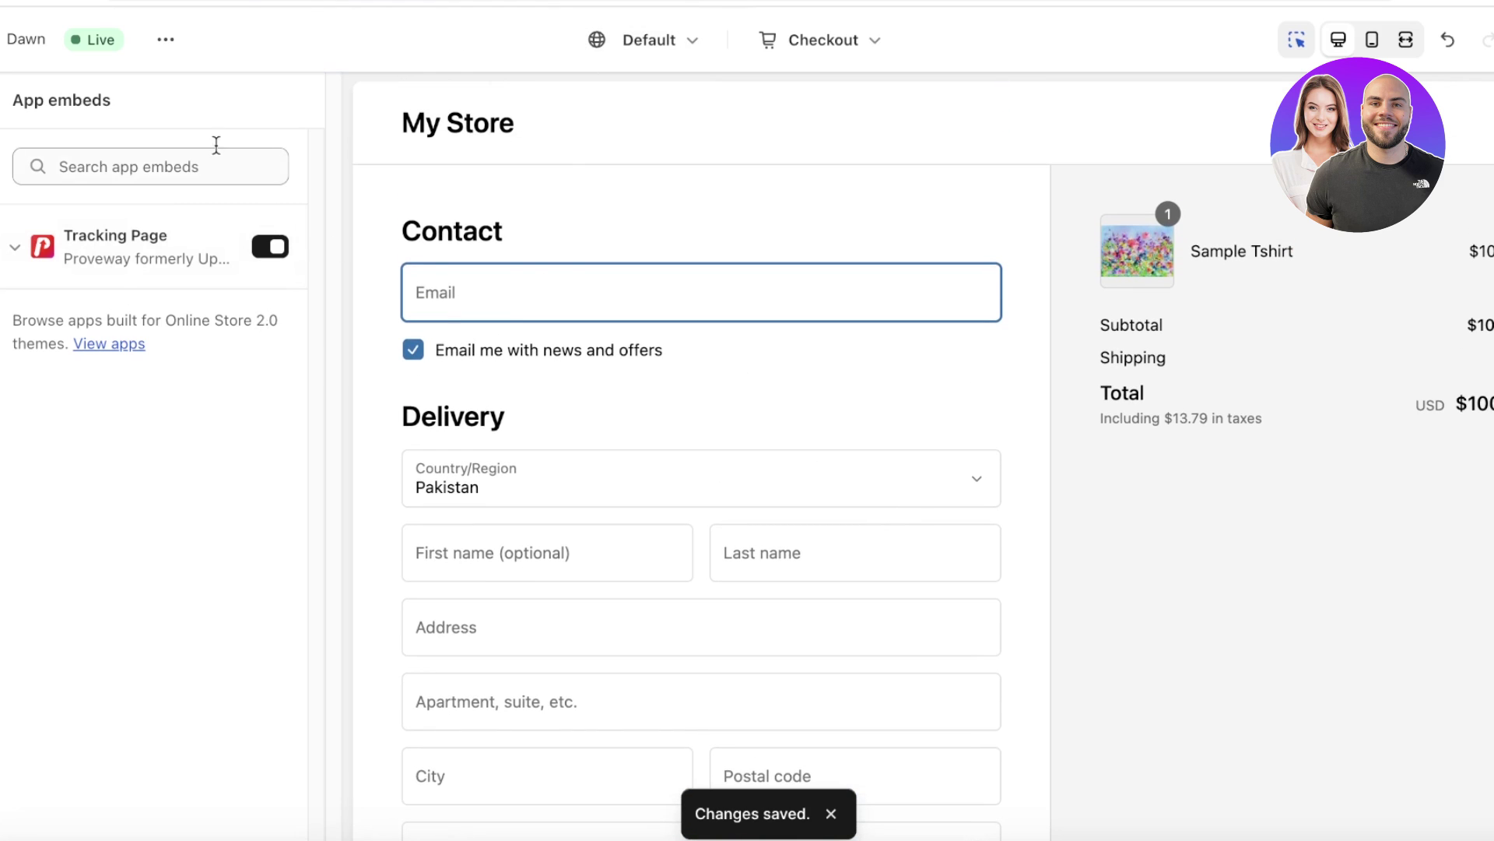
pyautogui.click(825, 43)
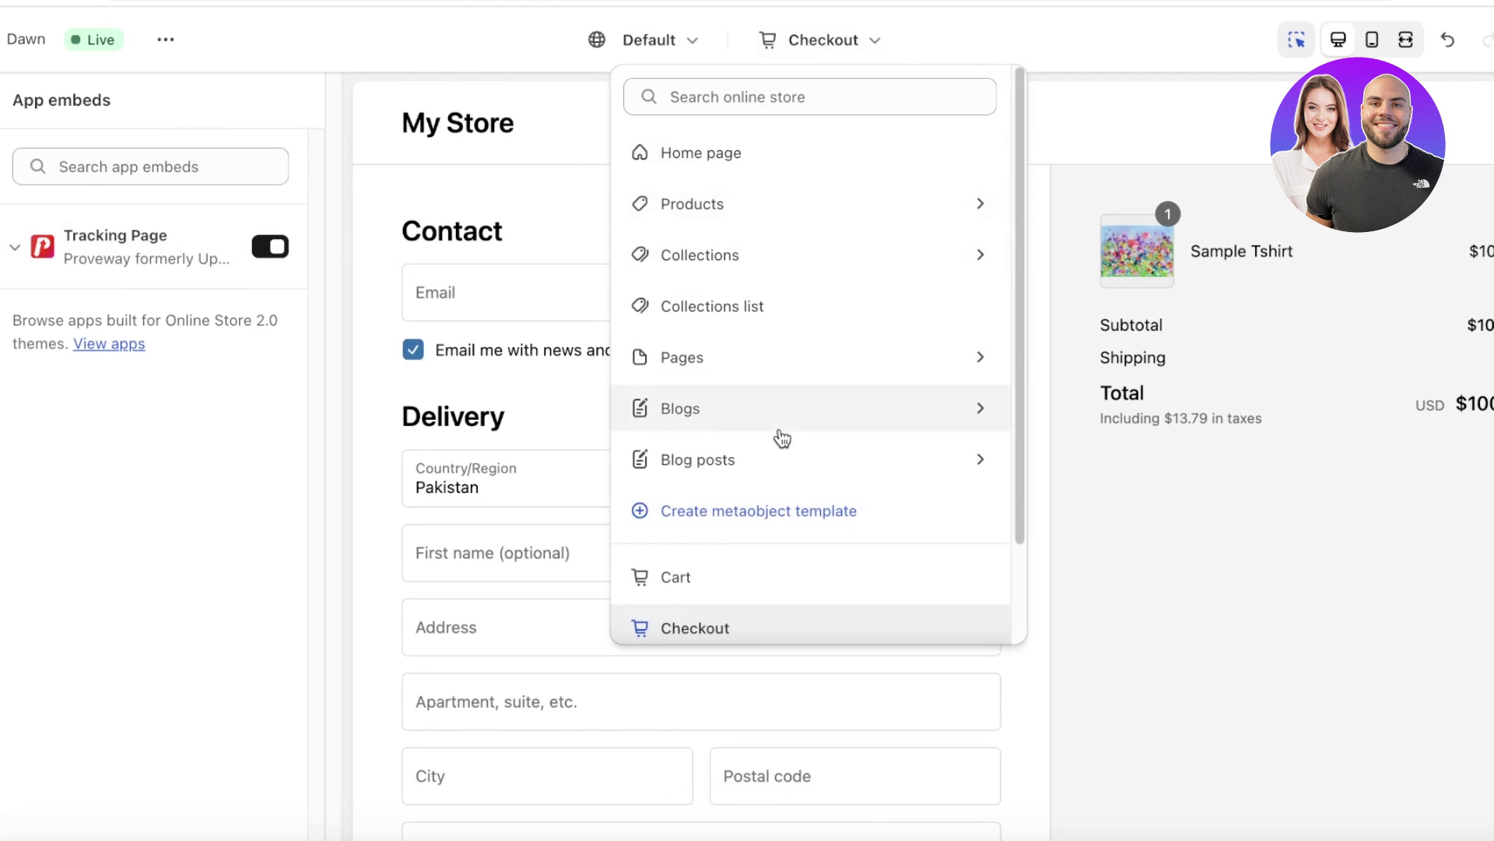
# Step: Preview the Default collection and page templates, then exit to Online Store > Themes
pyautogui.click(698, 257)
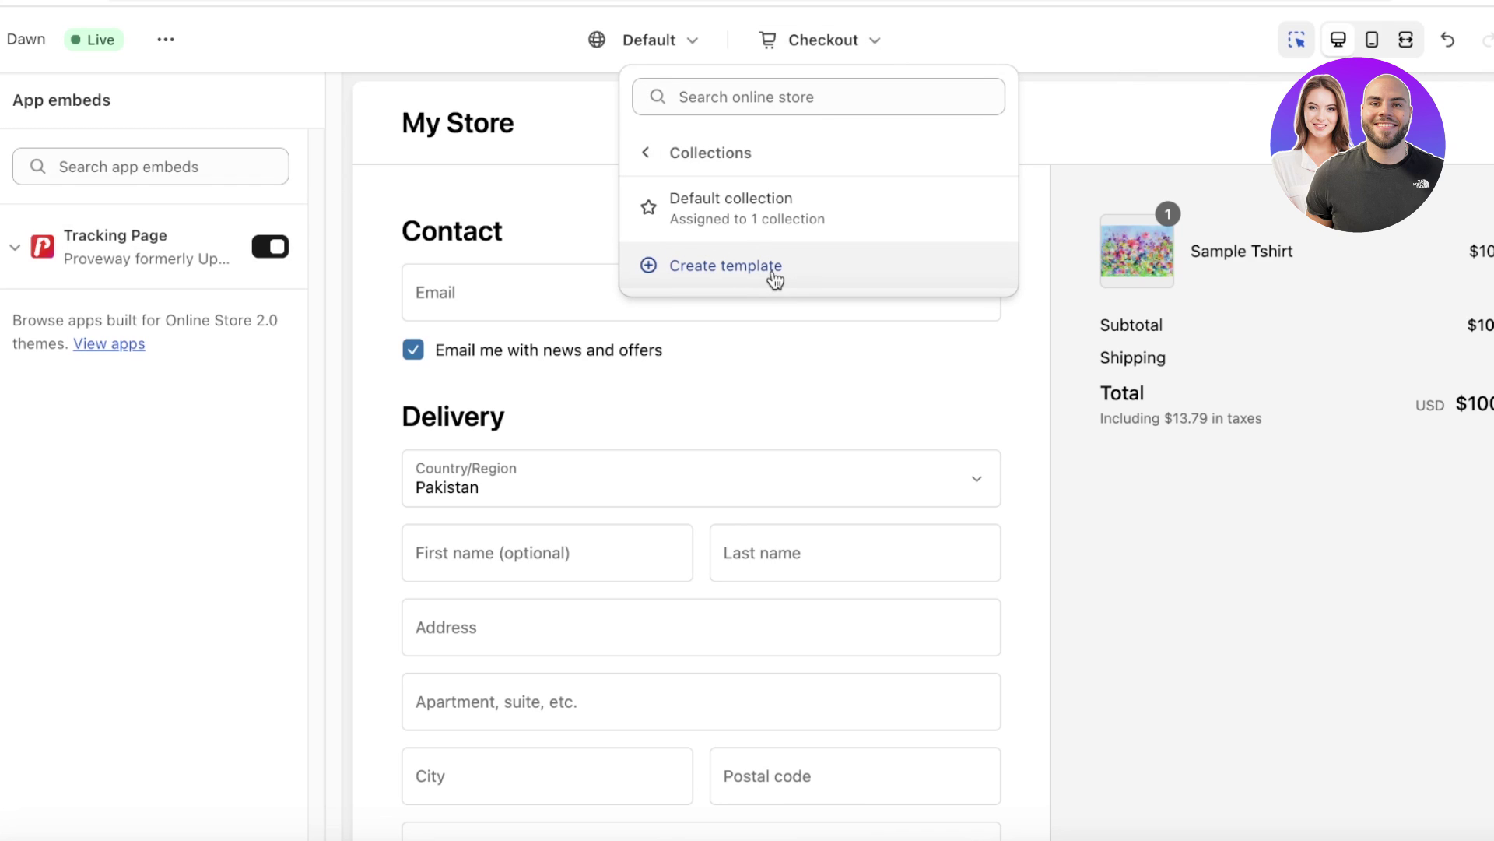
pyautogui.click(761, 232)
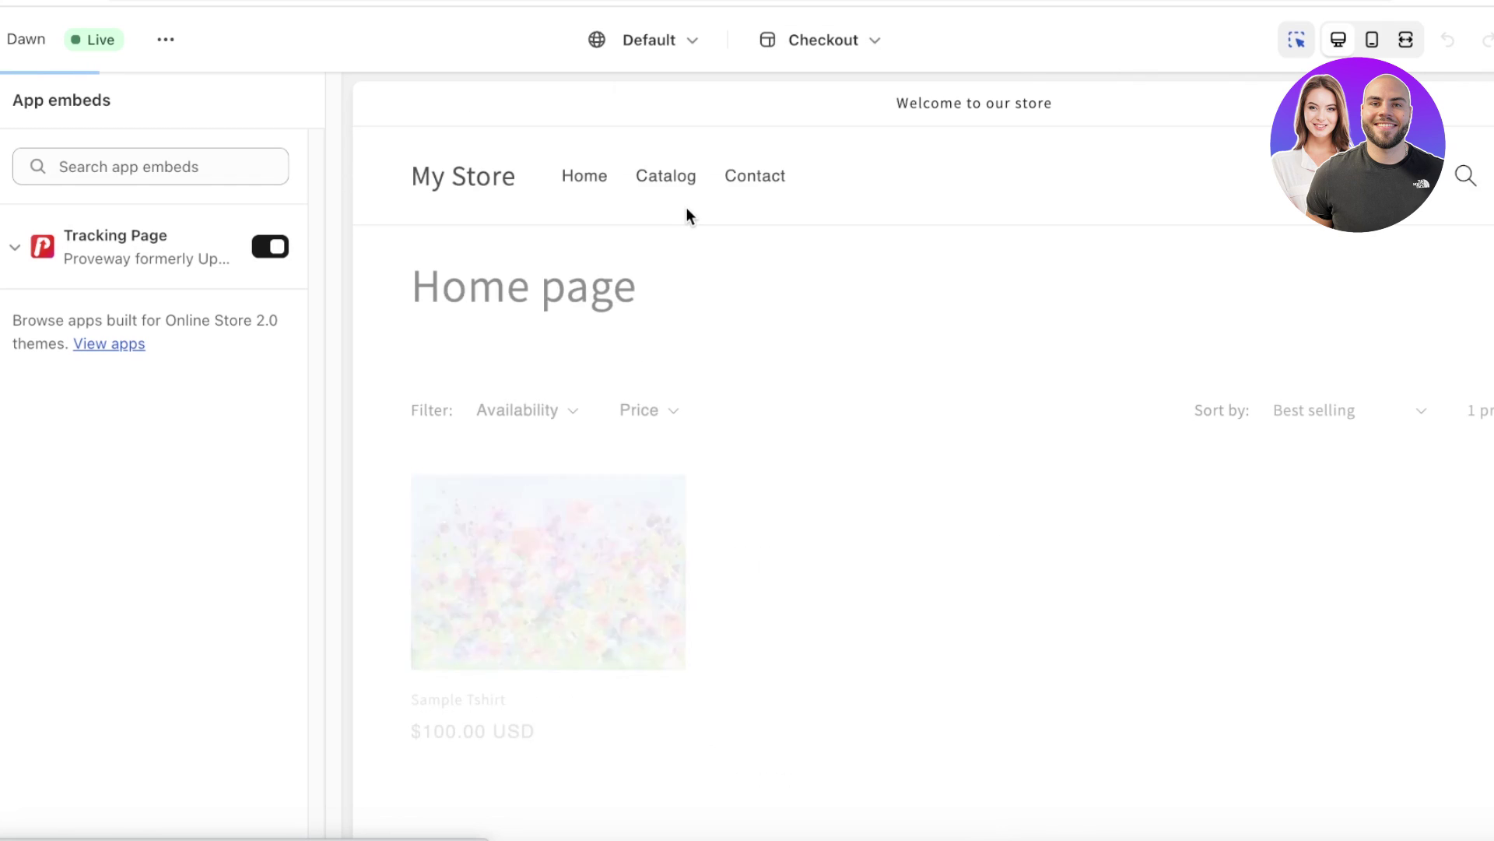
pyautogui.scroll(-2, 438, 349)
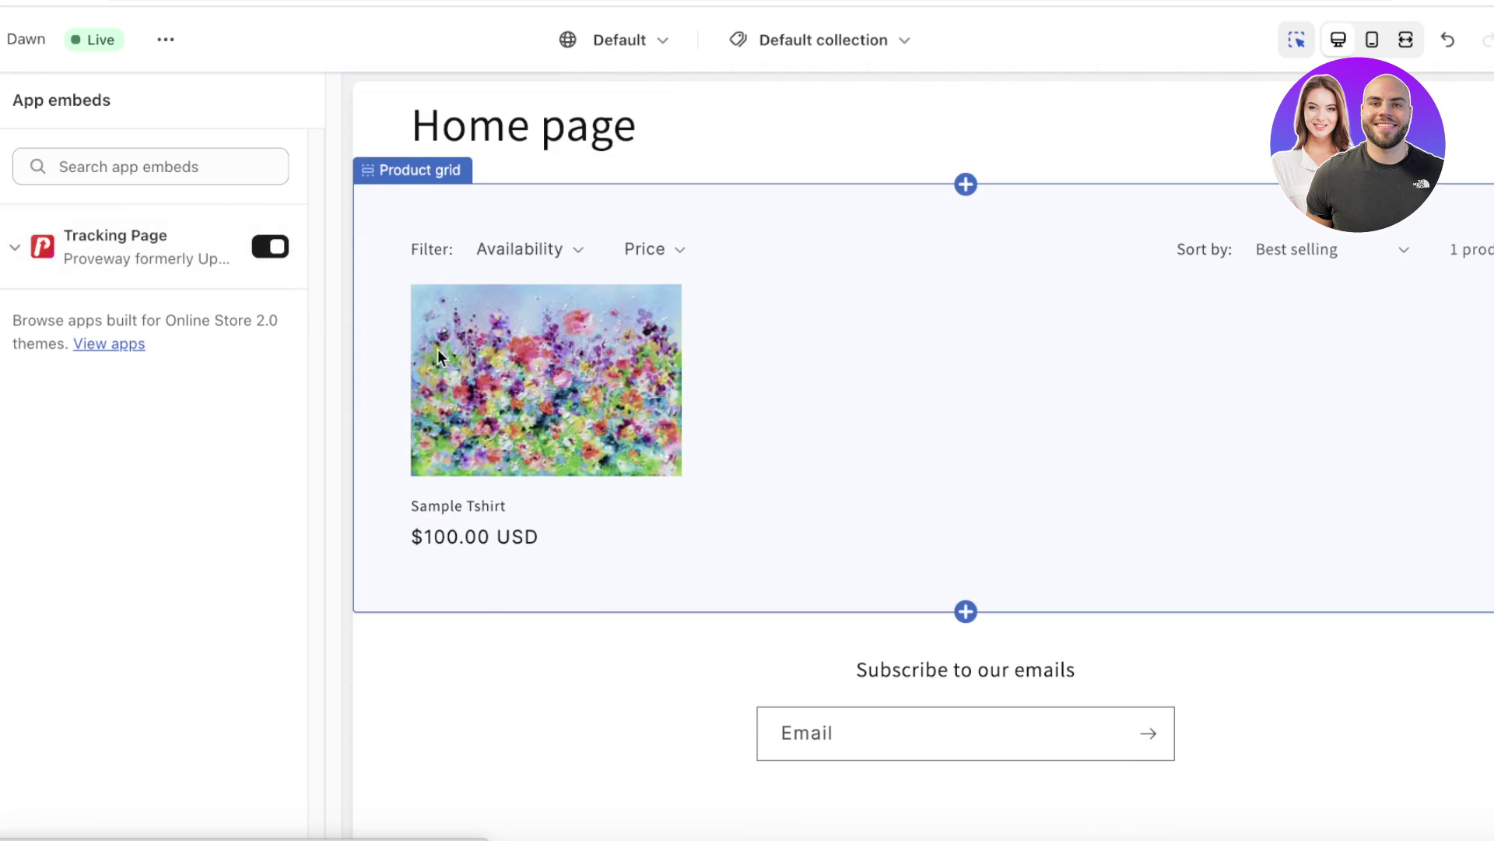
pyautogui.click(438, 348)
pyautogui.click(844, 39)
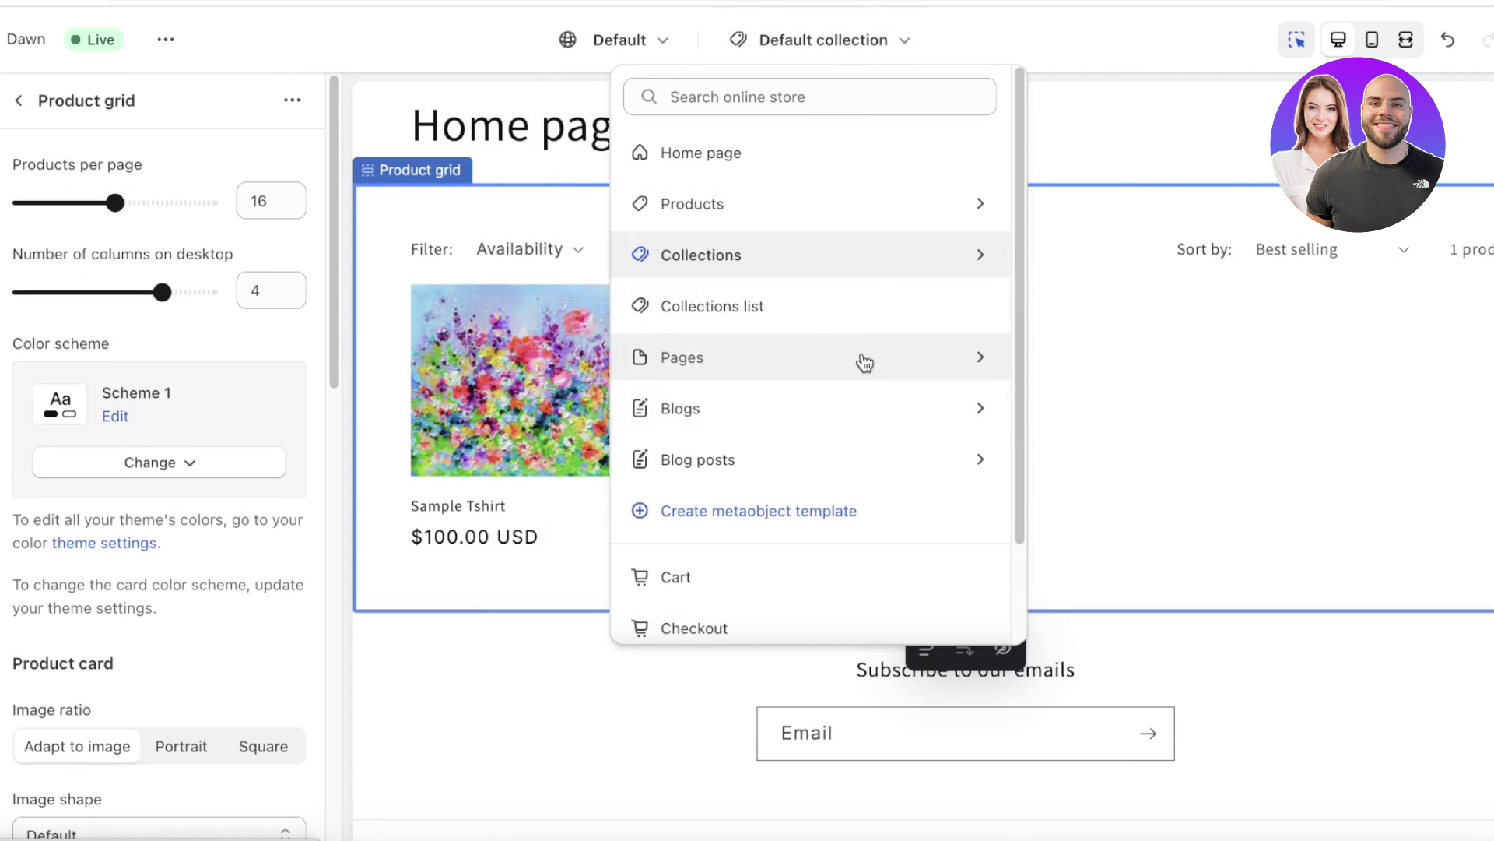
pyautogui.click(862, 359)
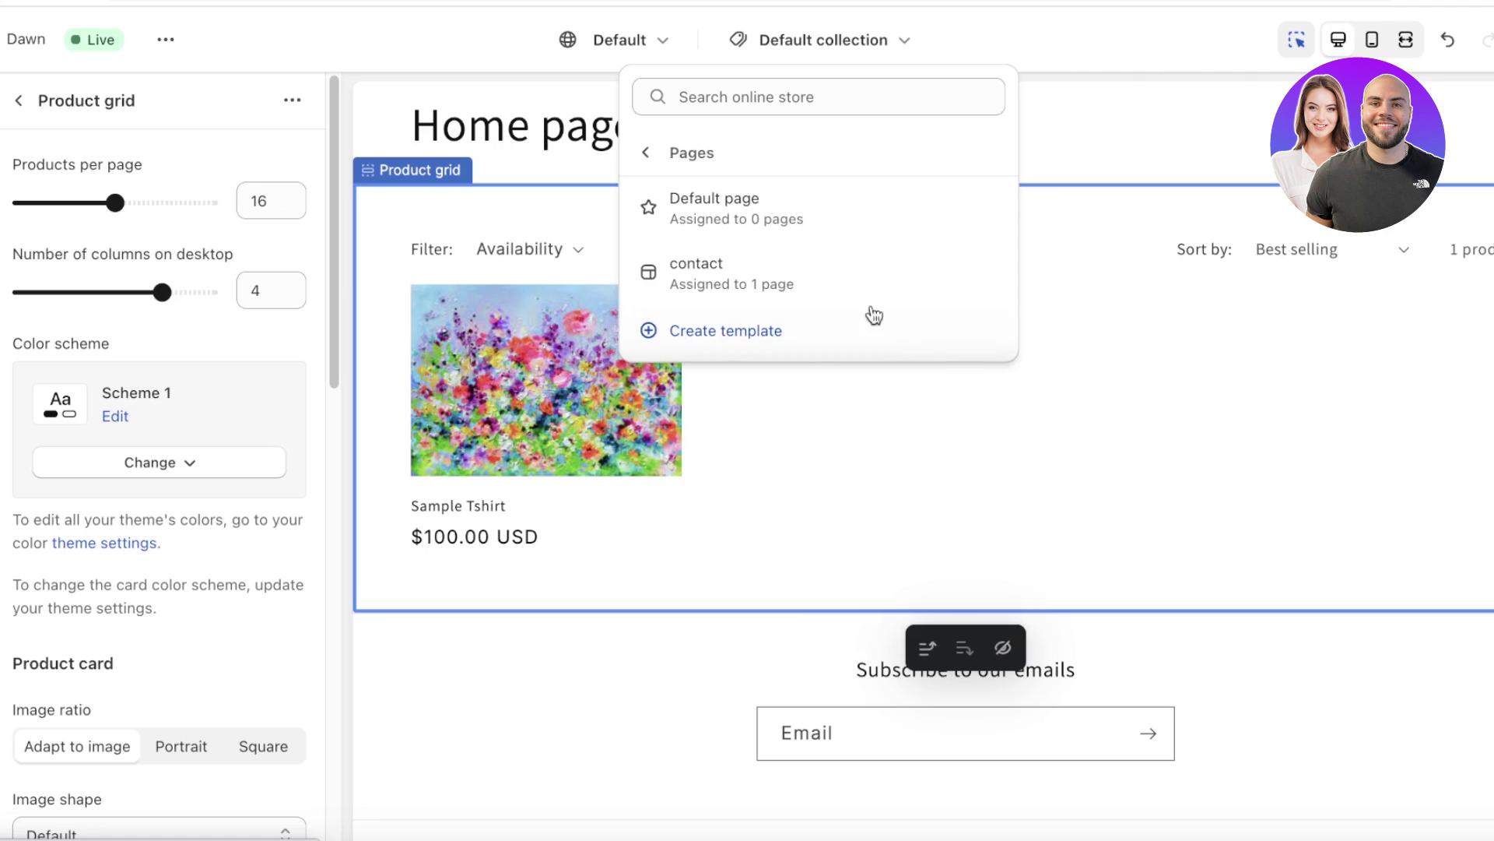
pyautogui.click(867, 414)
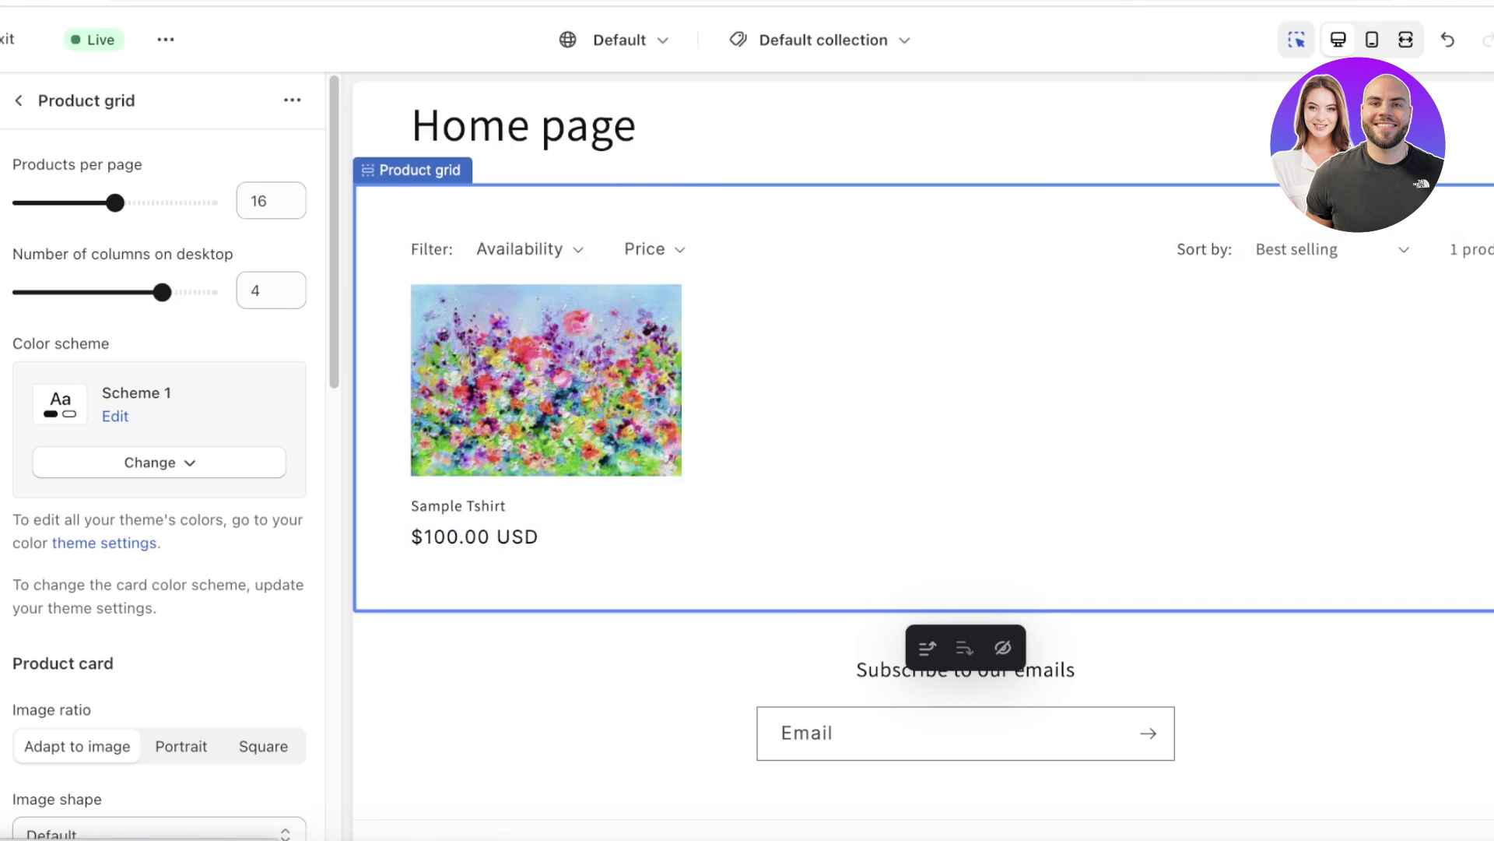
pyautogui.click(14, 39)
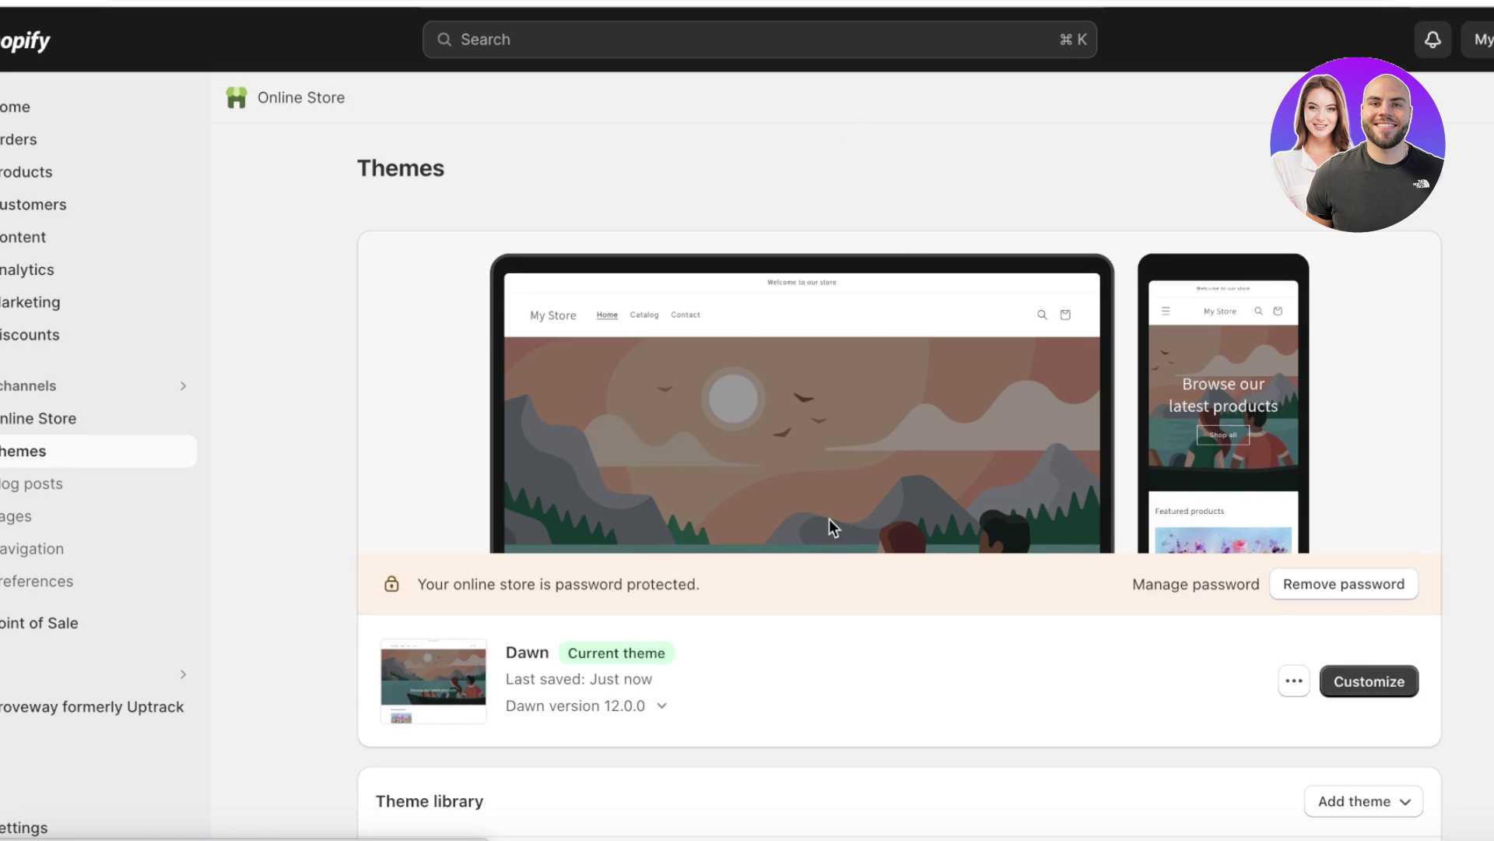
# Step: Revisit Proveway's Getting Started PayPal and Stripe connect step, then go to store Settings
pyautogui.click(102, 700)
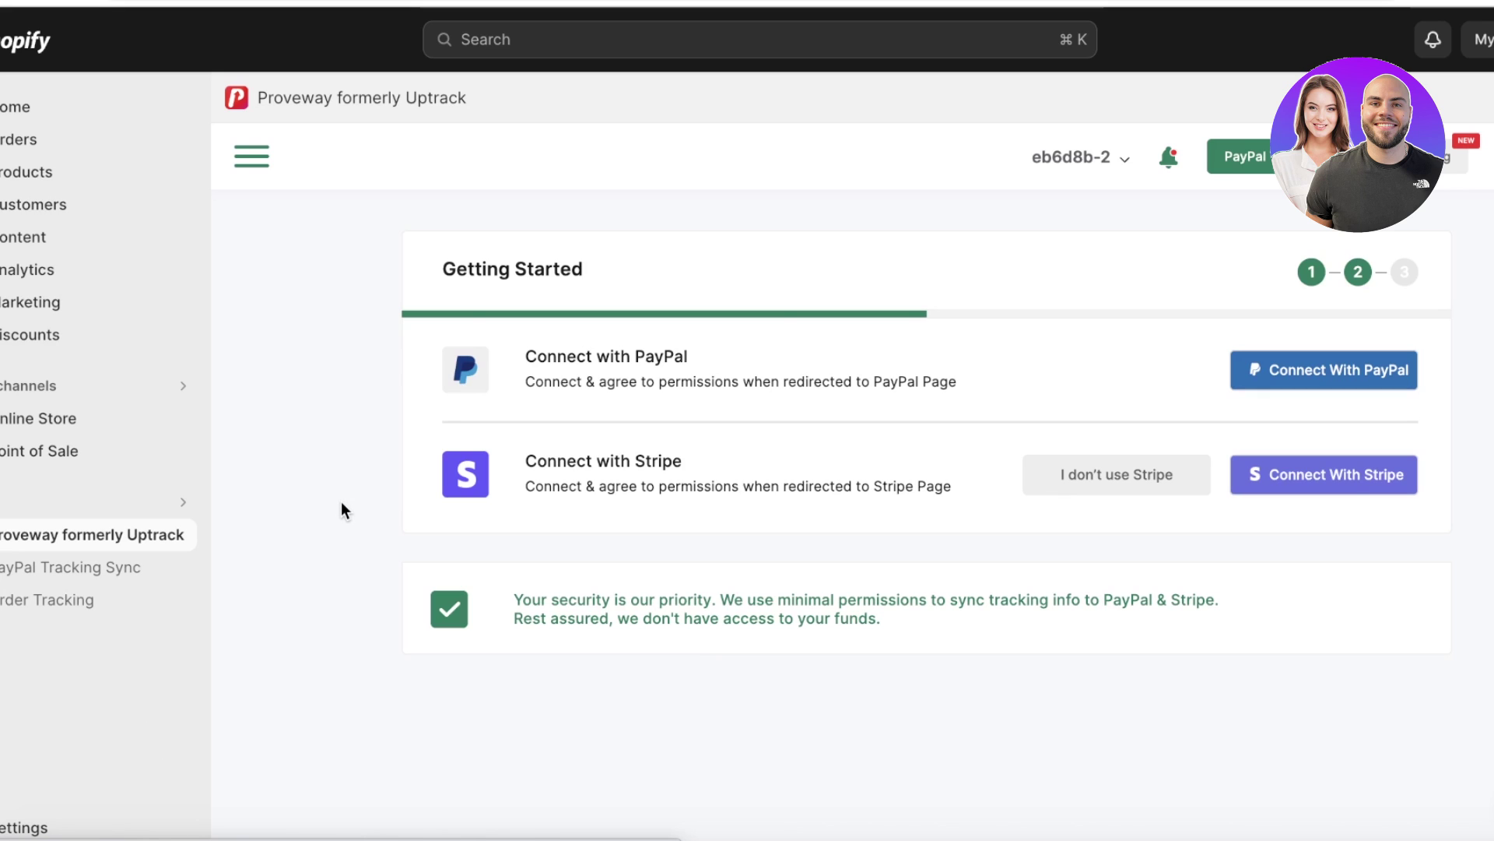
pyautogui.click(31, 826)
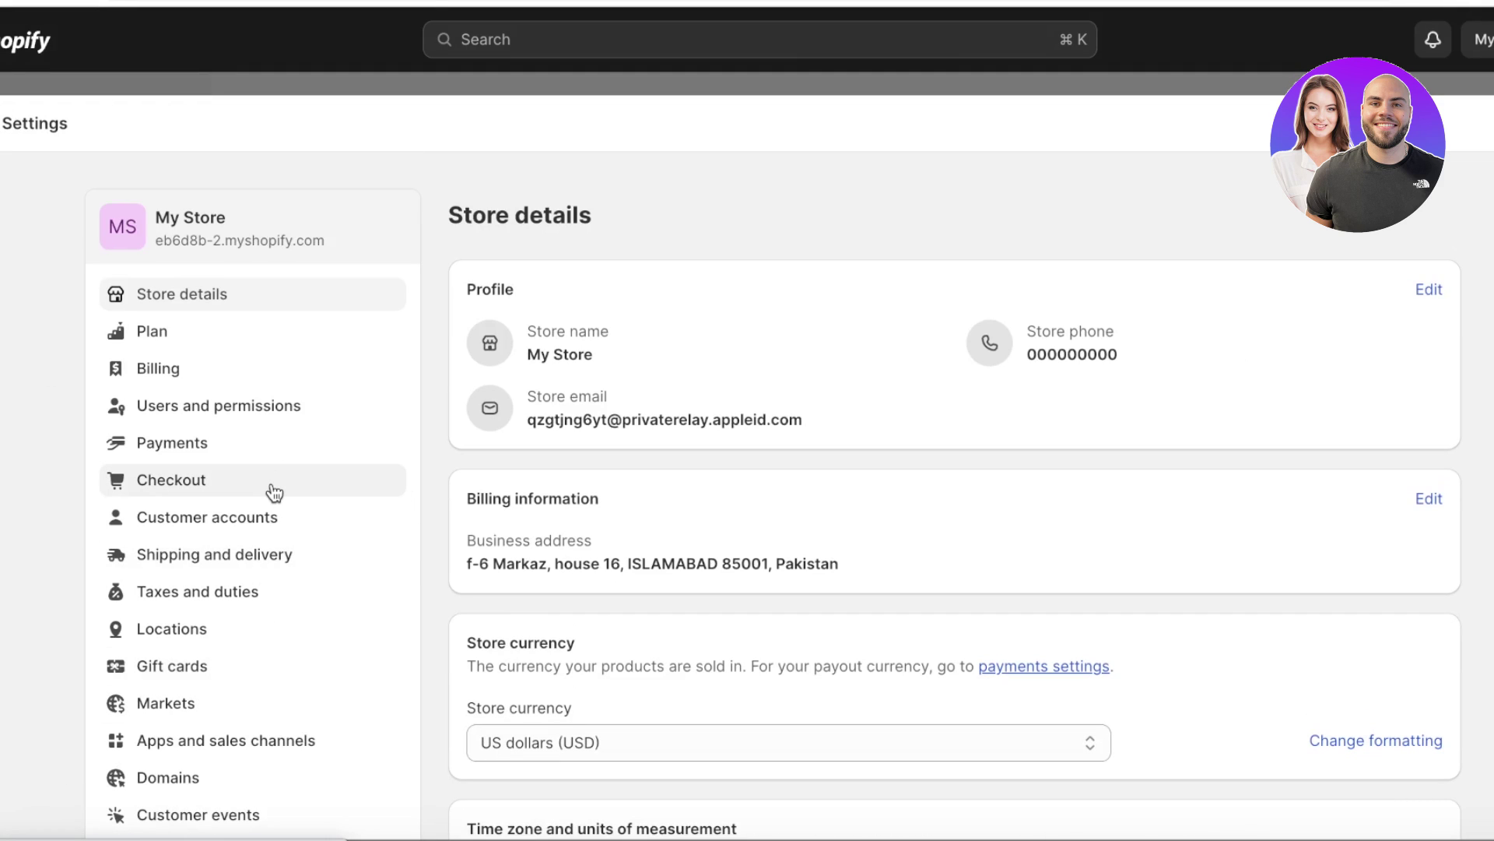
# Step: Go to Payments > Add payment methods and try searching by payment method and by provider
pyautogui.click(251, 463)
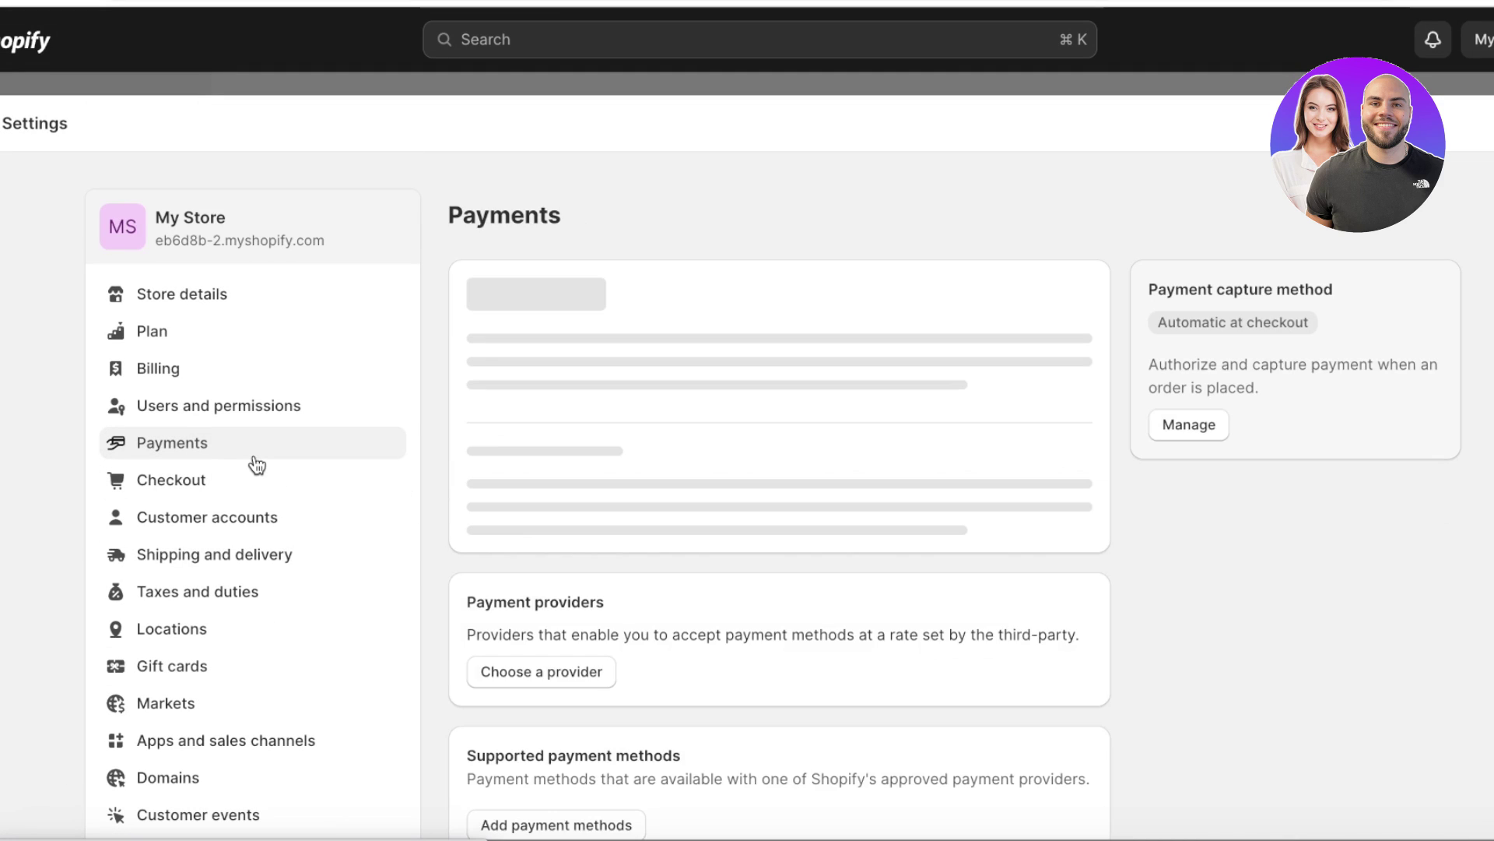
pyautogui.click(634, 515)
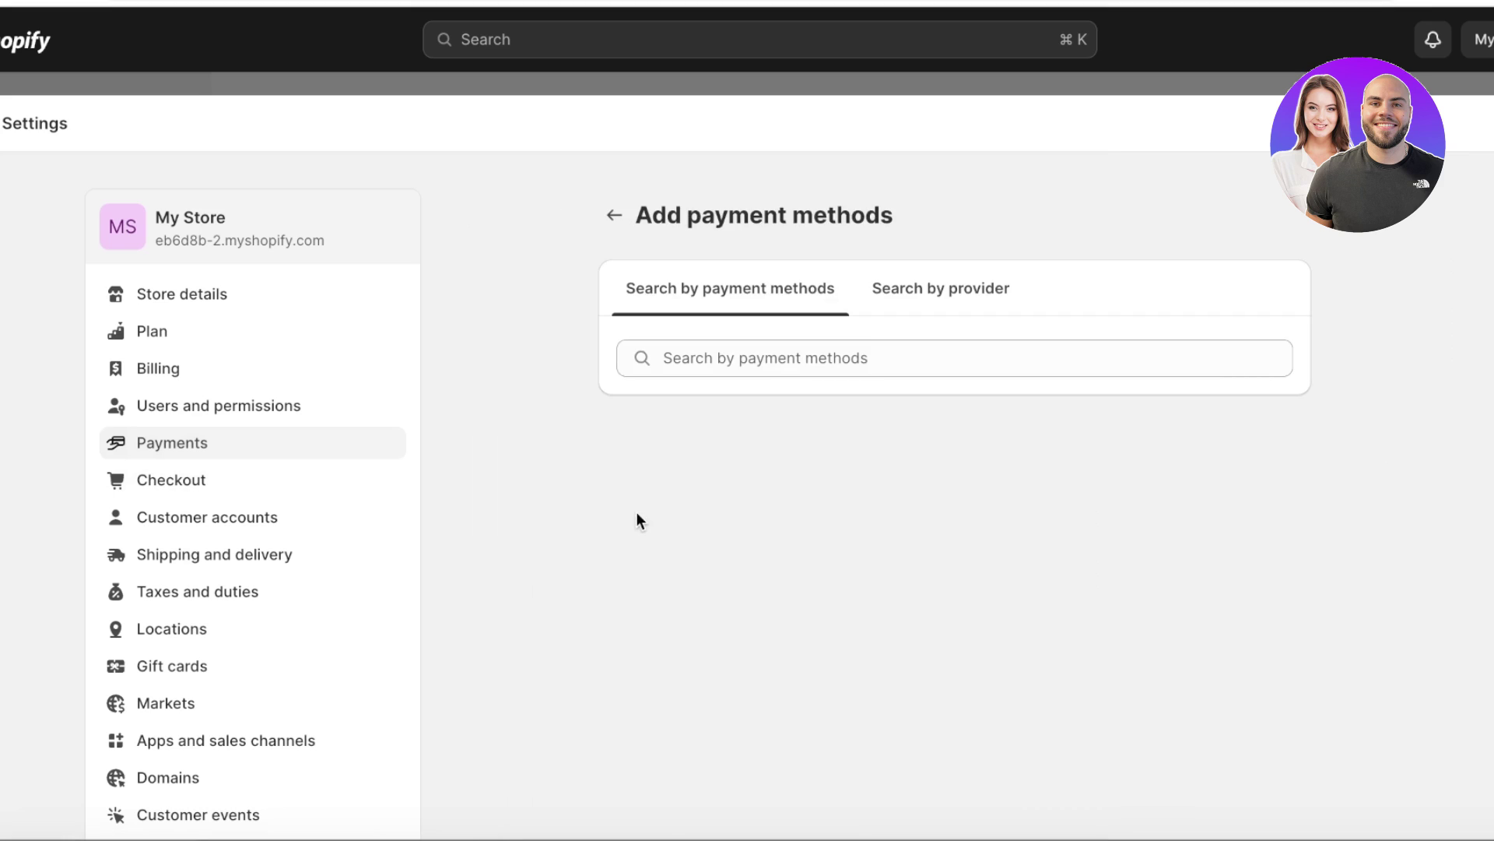
pyautogui.click(1043, 349)
pyautogui.click(973, 296)
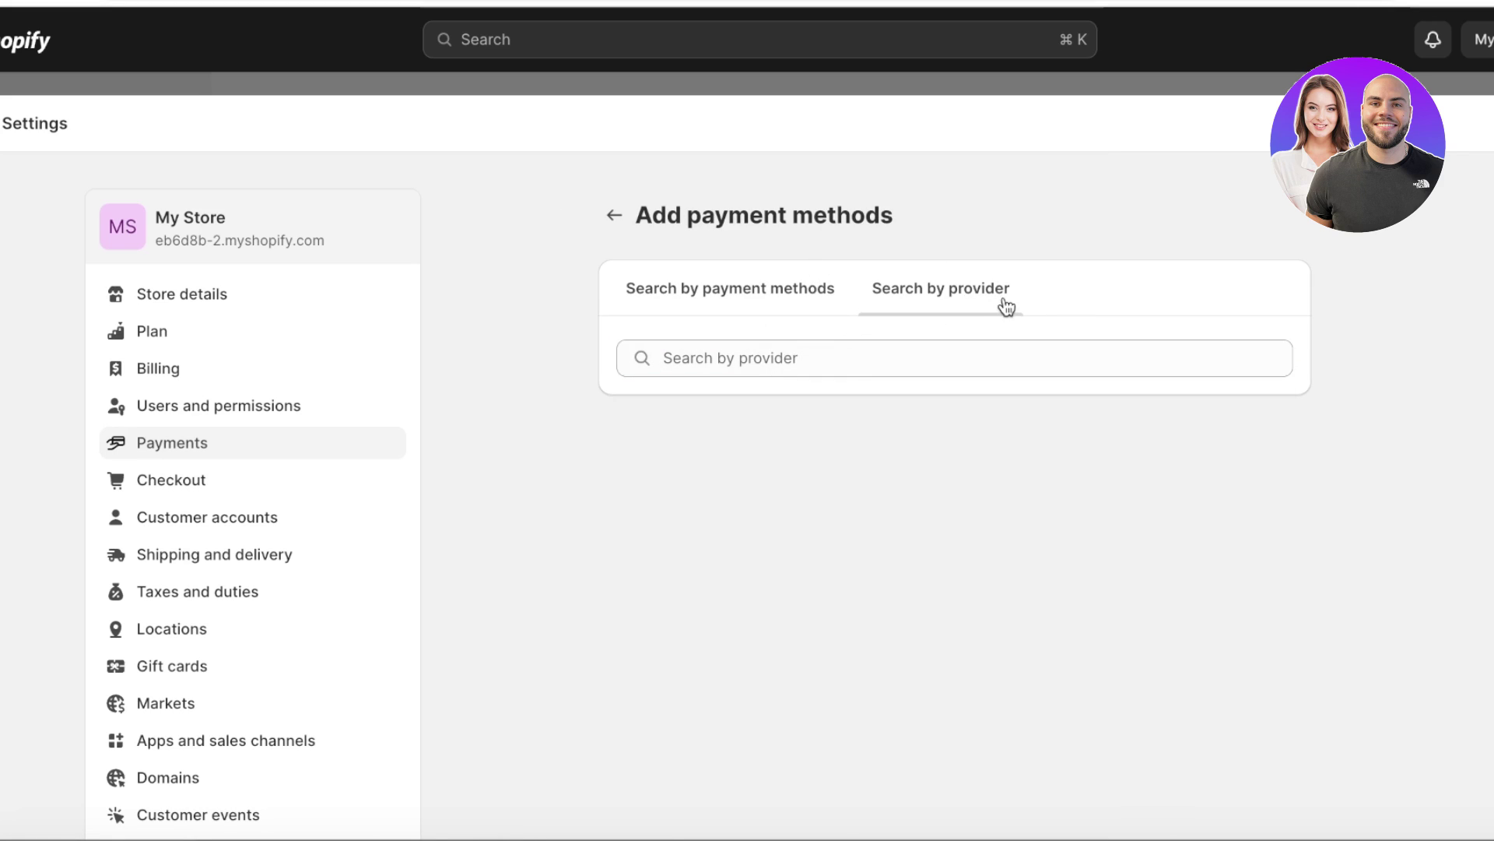
pyautogui.click(756, 288)
pyautogui.click(972, 345)
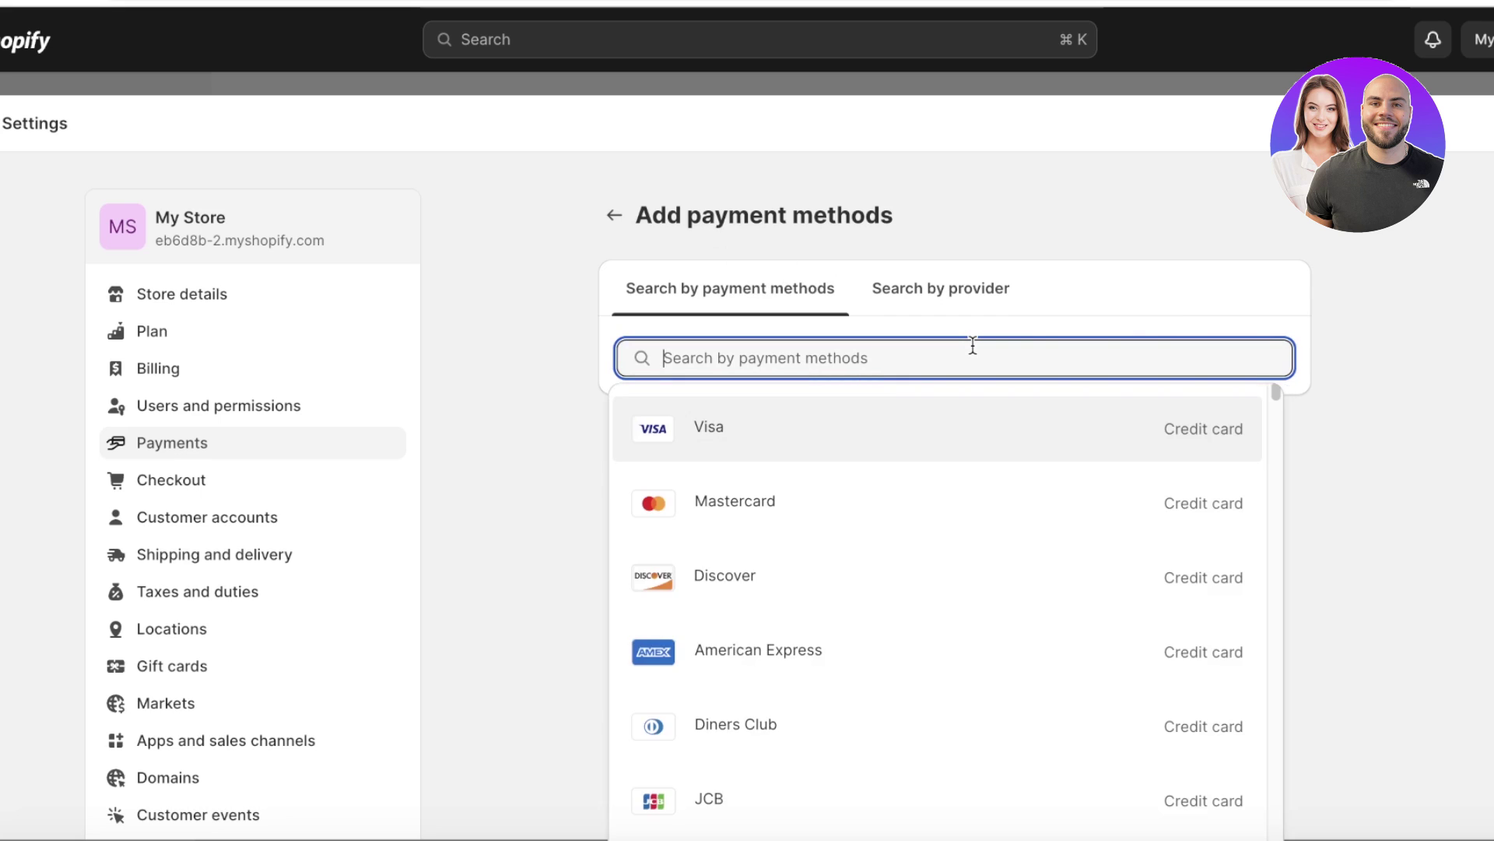
# Step: Scroll through the full list of available payment methods, then dismiss it
pyautogui.scroll(-10, 1018, 467)
pyautogui.scroll(10, 1017, 474)
pyautogui.scroll(-15, 903, 516)
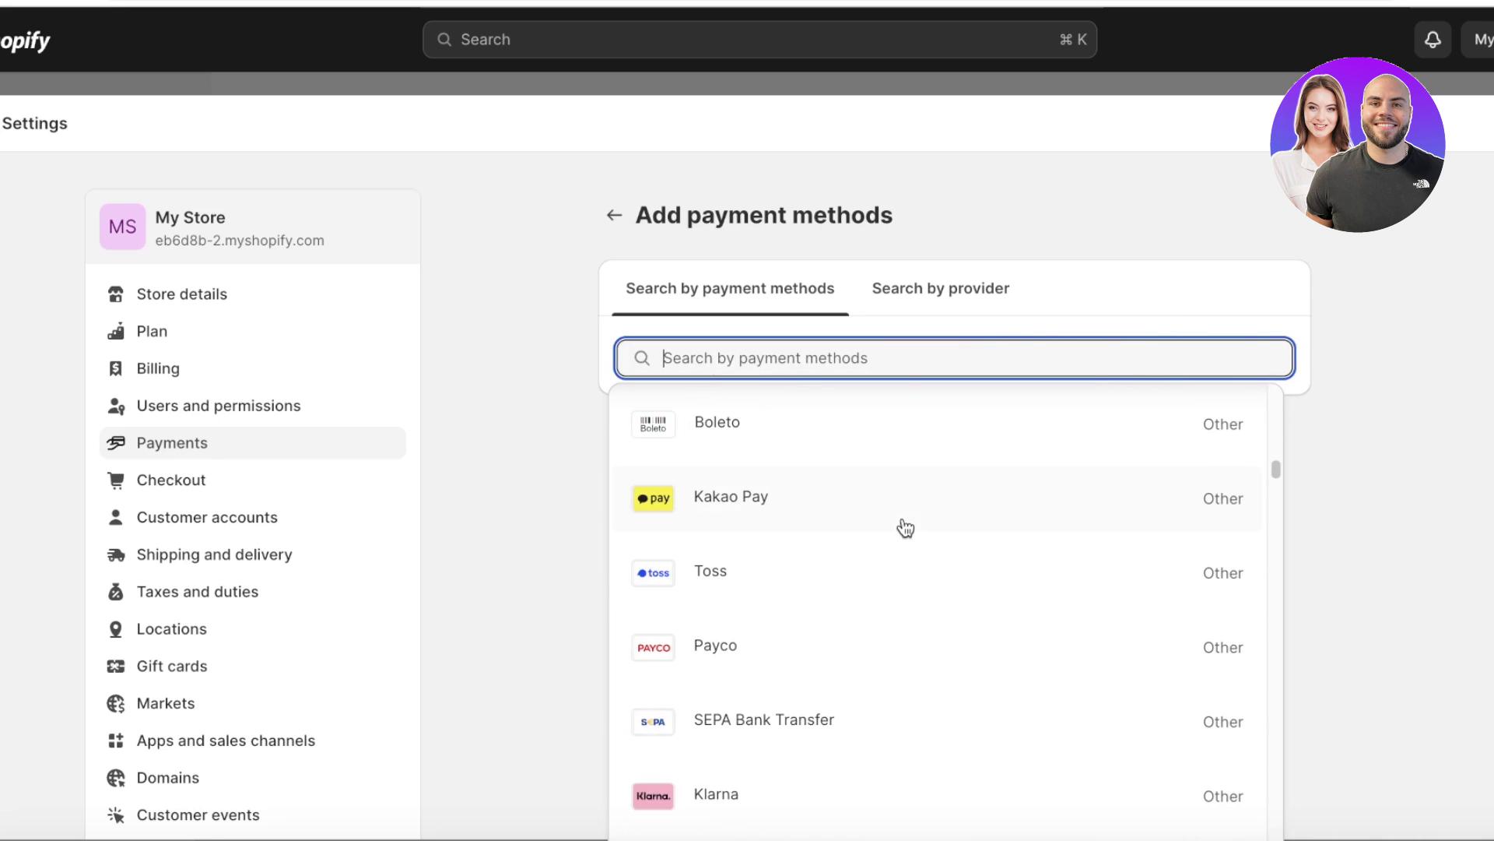
pyautogui.scroll(-10, 905, 528)
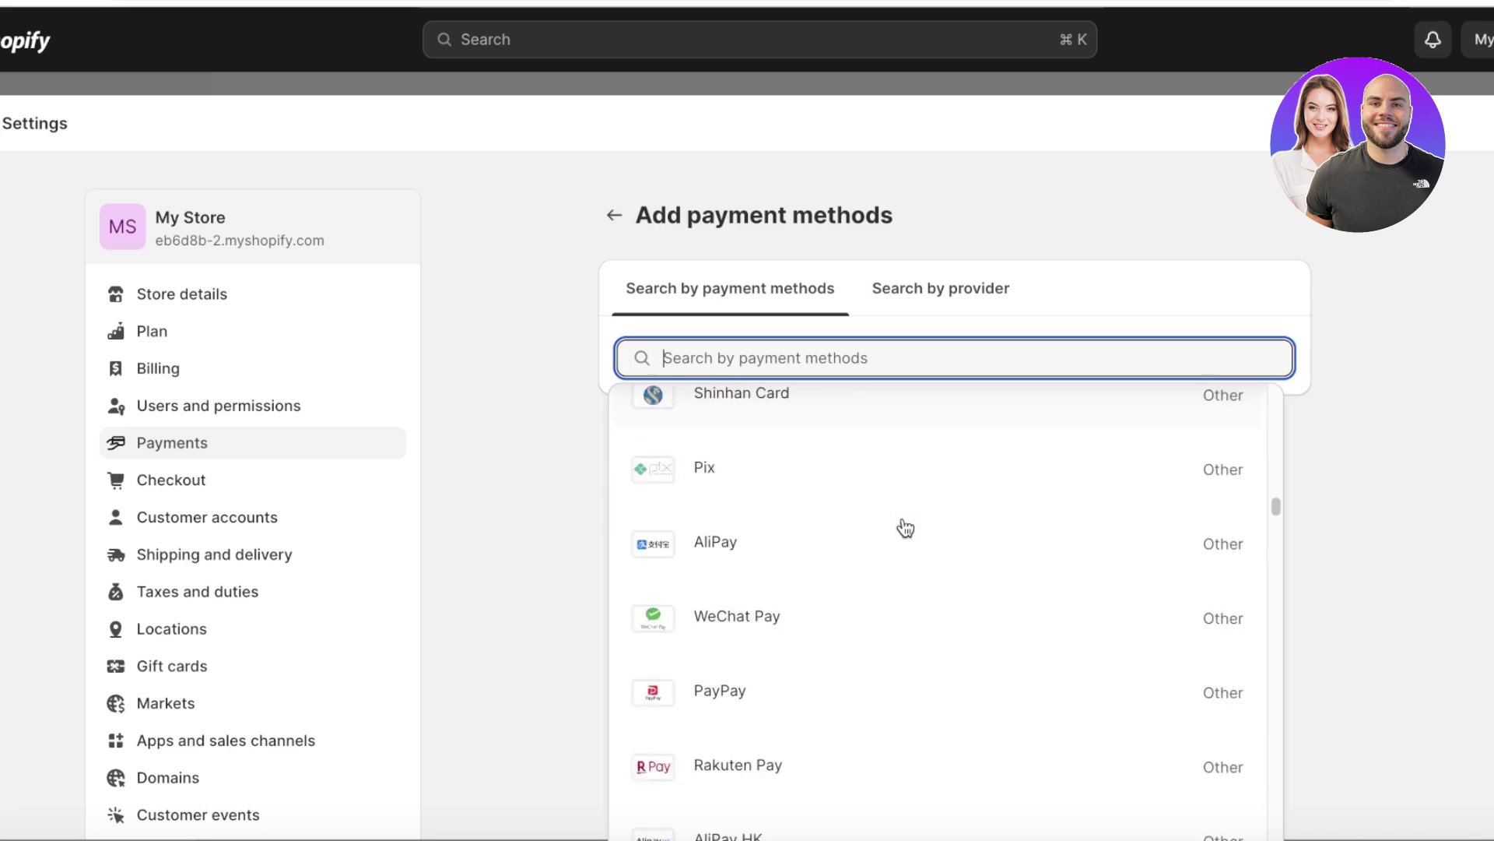
pyautogui.scroll(-10, 903, 530)
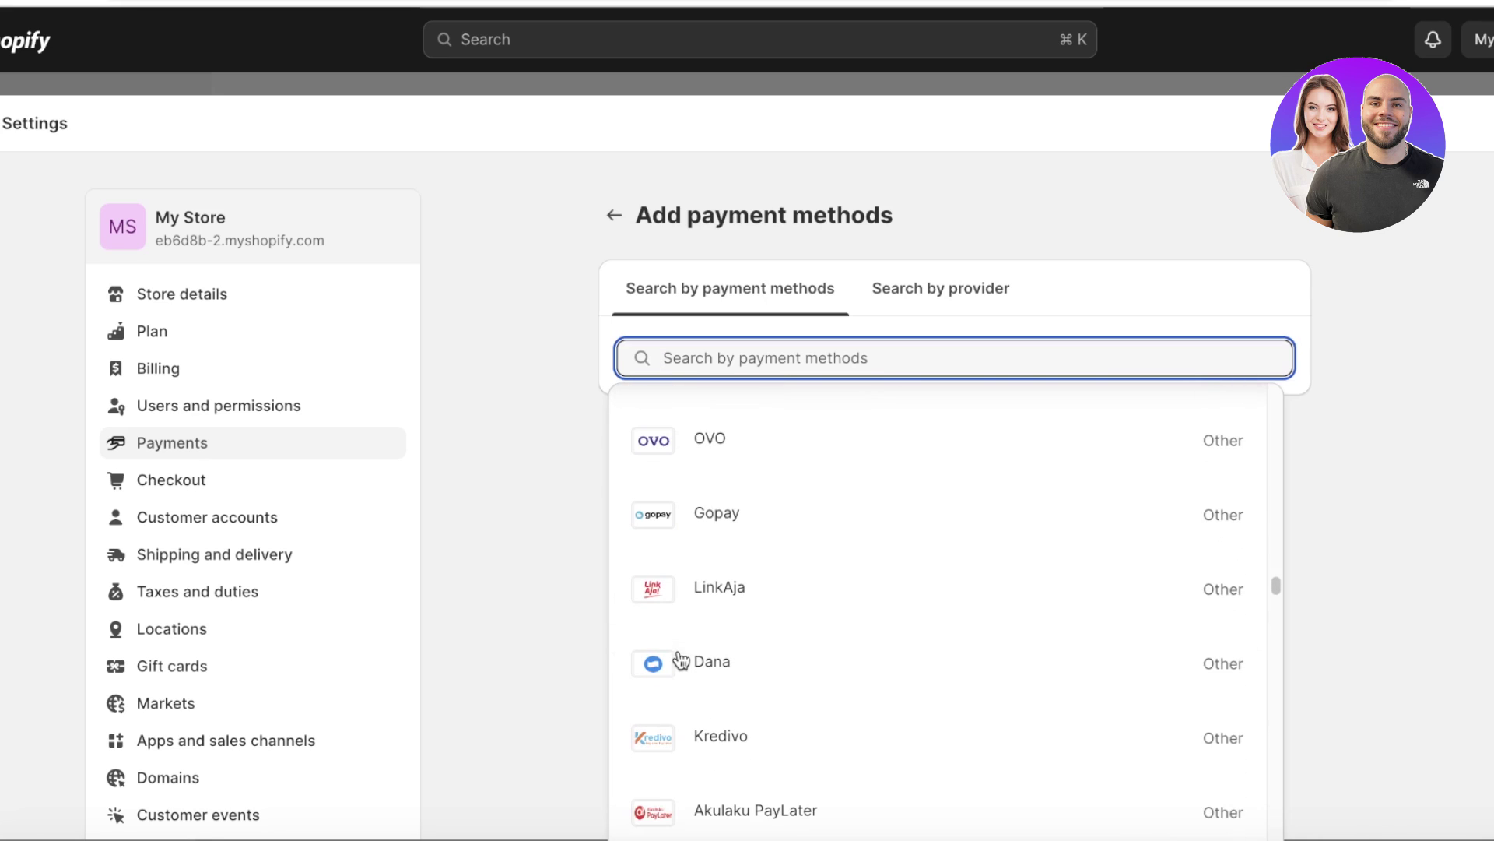
pyautogui.scroll(-5, 673, 663)
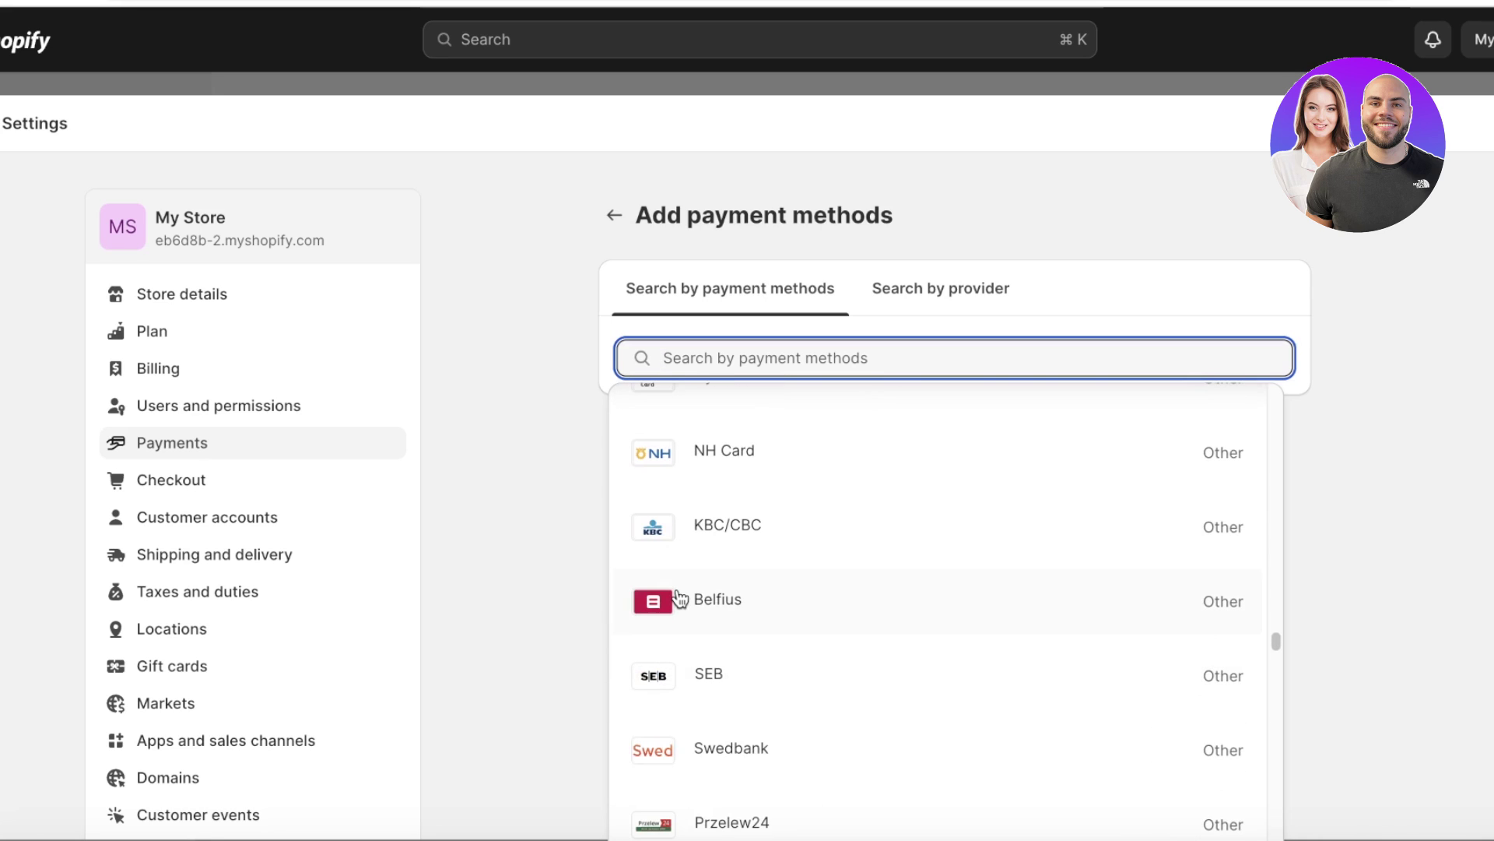
pyautogui.scroll(-10, 677, 599)
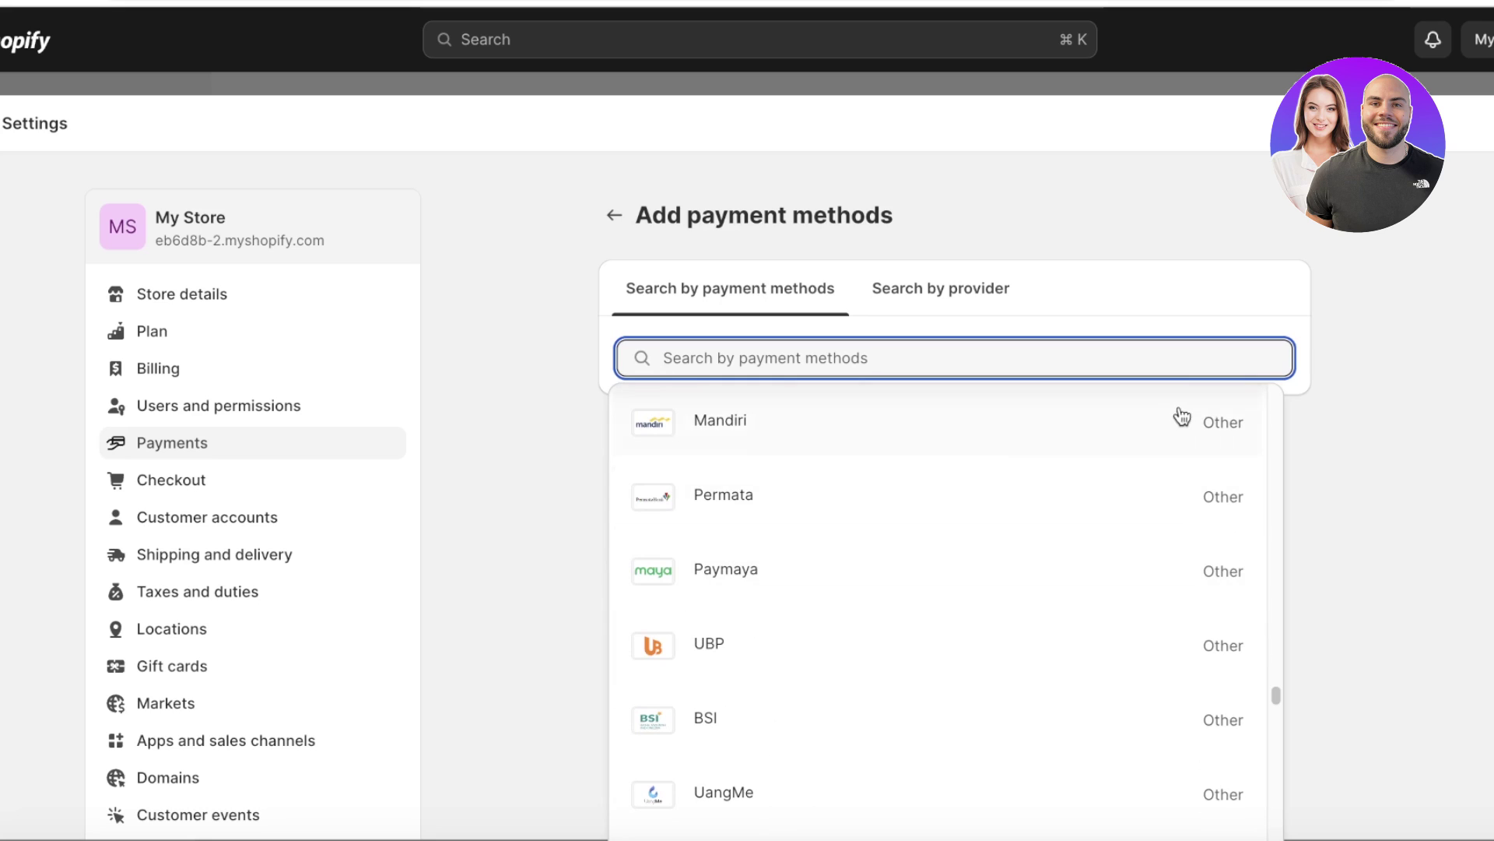
pyautogui.scroll(-3, 1175, 420)
pyautogui.scroll(-15, 1171, 460)
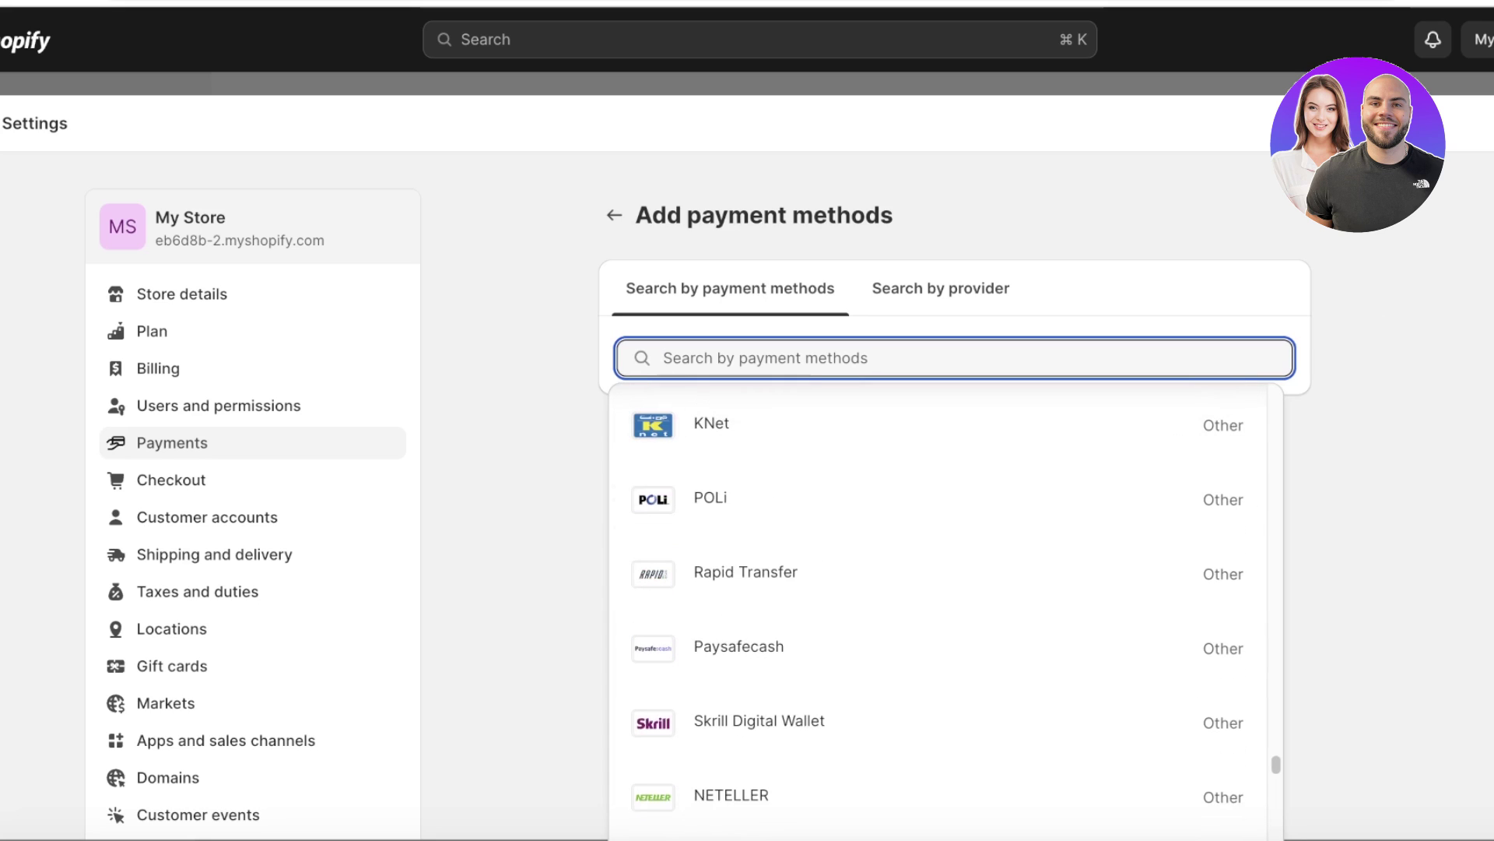
pyautogui.press('Escape')
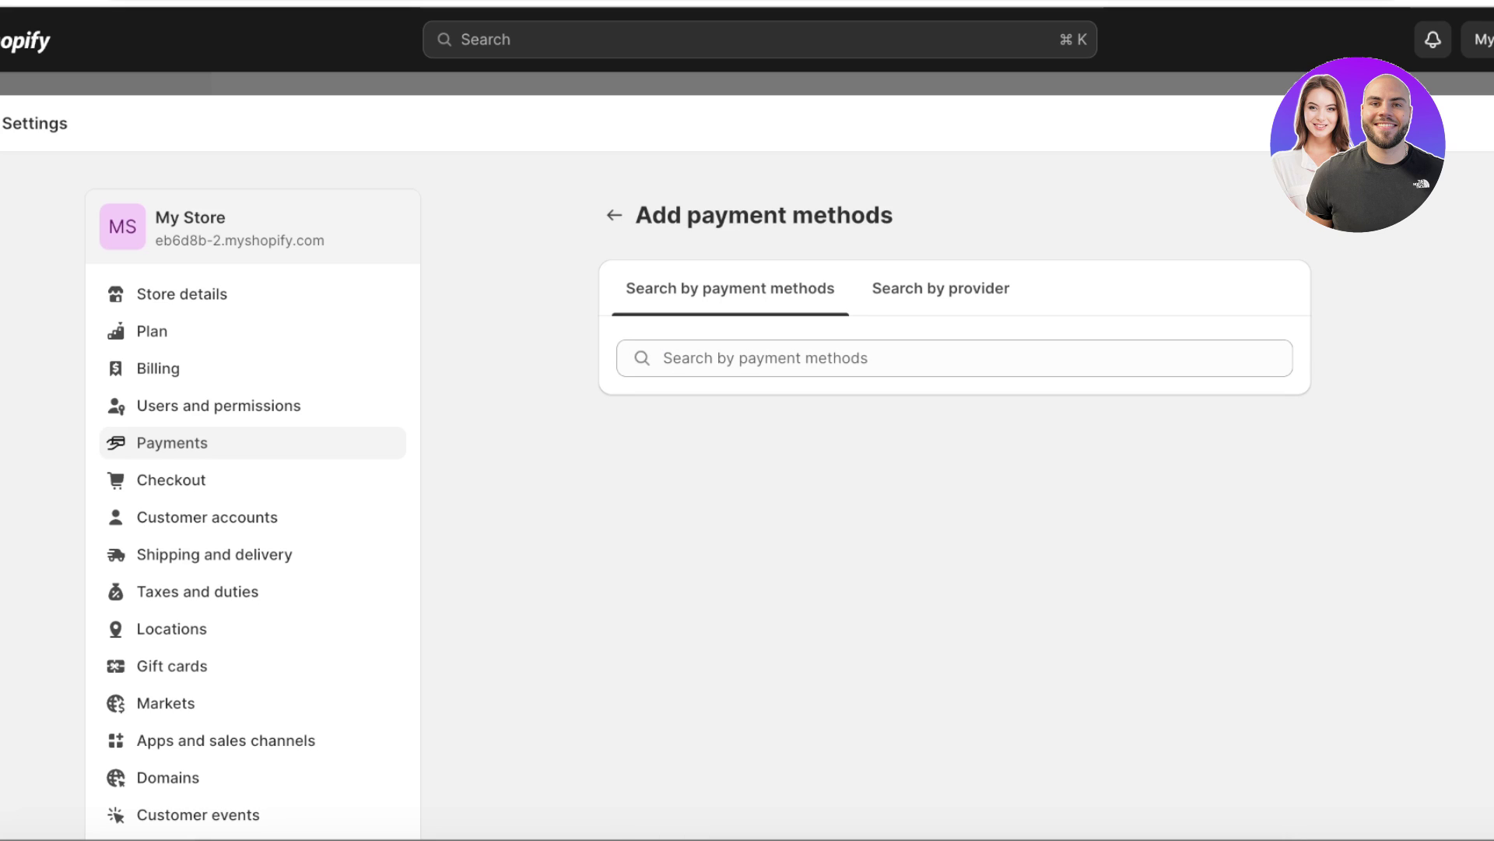